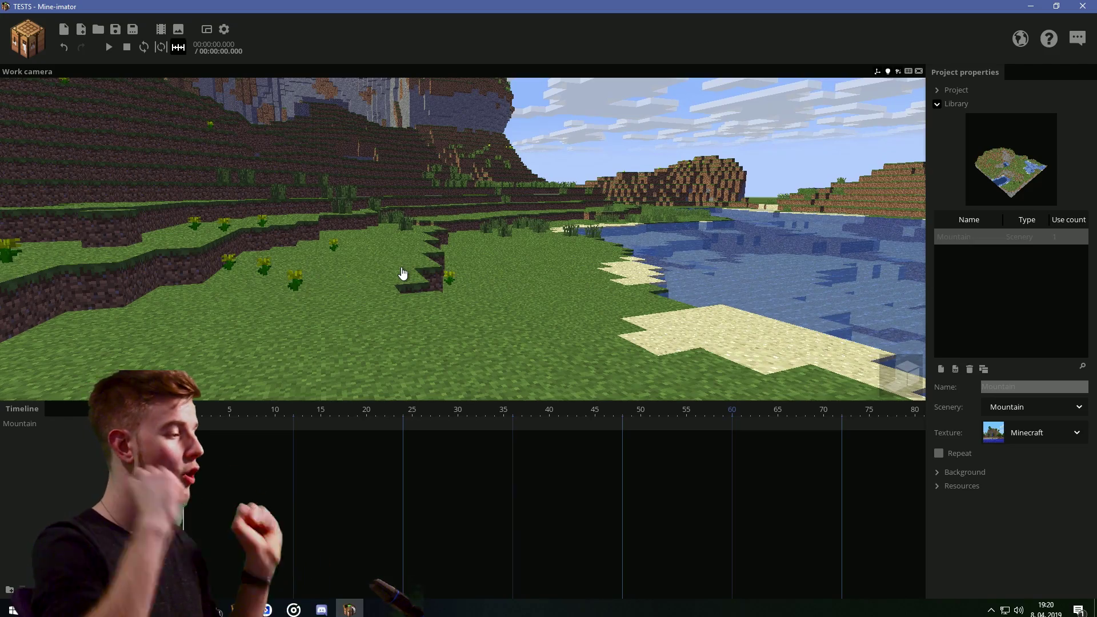
# Step: Create a camera in the Mountain scene and name it MAIN CAMERA
pyautogui.click(27, 40)
pyautogui.doubleClick(32, 222)
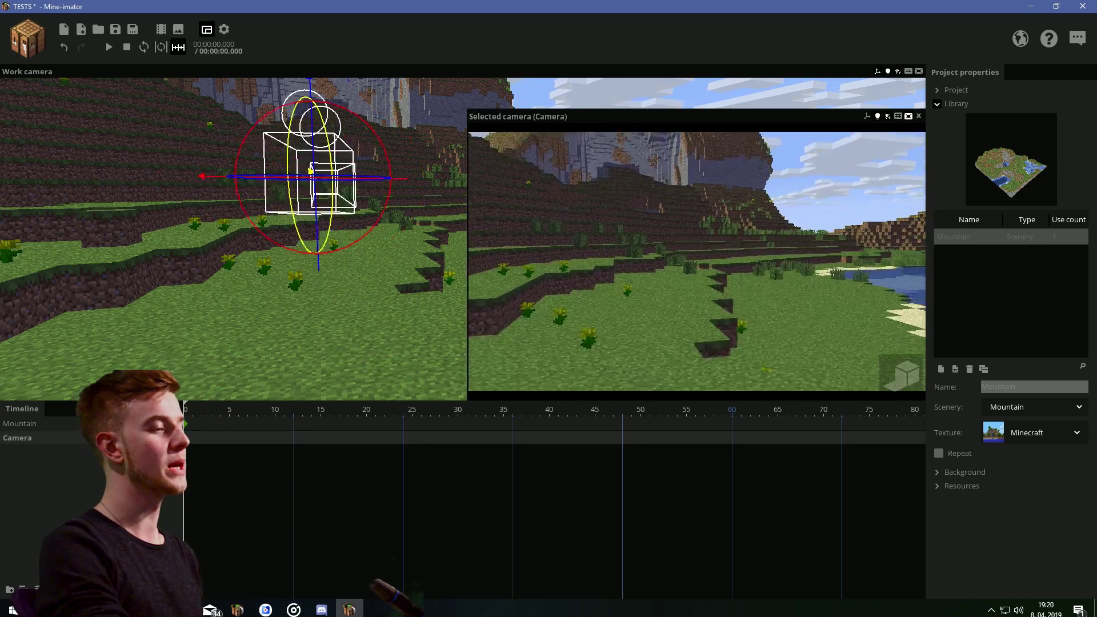
pyautogui.click(44, 445)
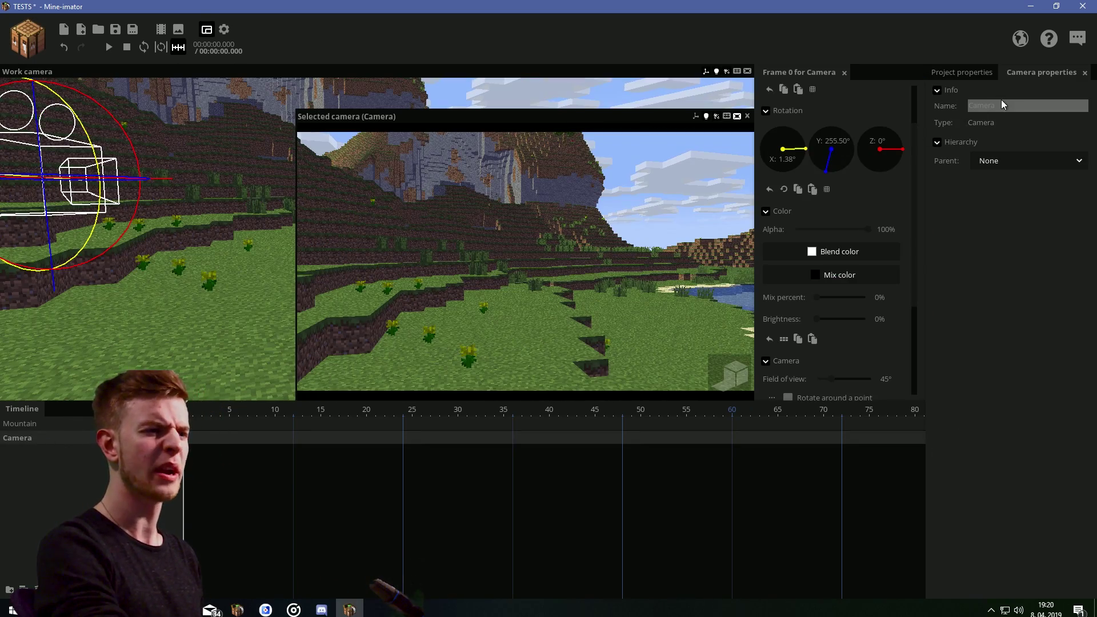
pyautogui.write('MAIN CAMERA')
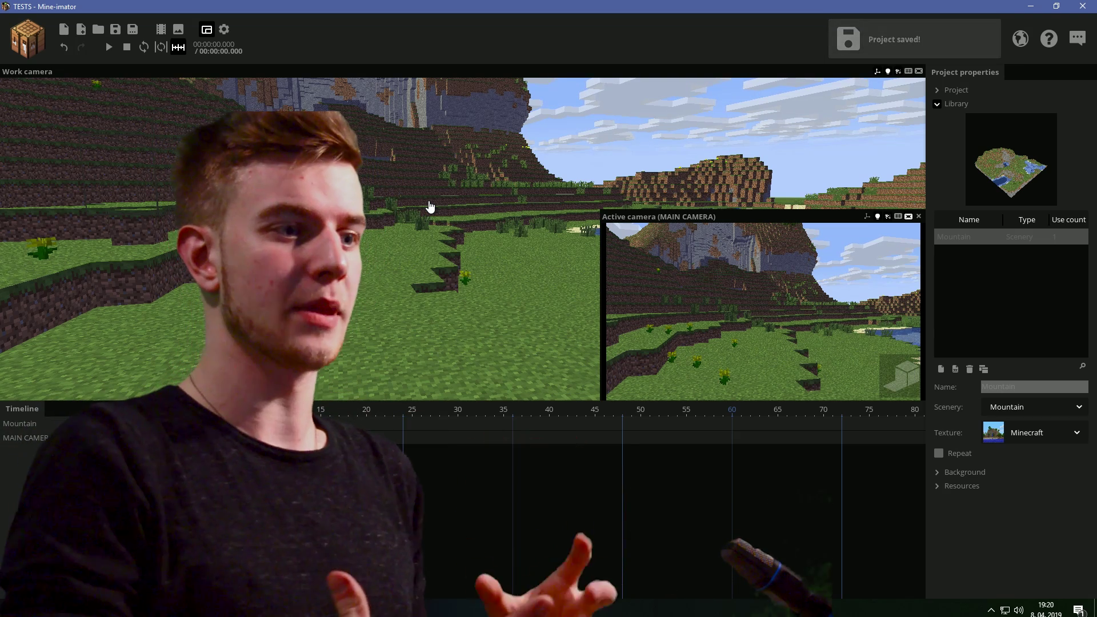
# Step: Create a surface without a texture and name it REFLECC in the library
pyautogui.click(27, 39)
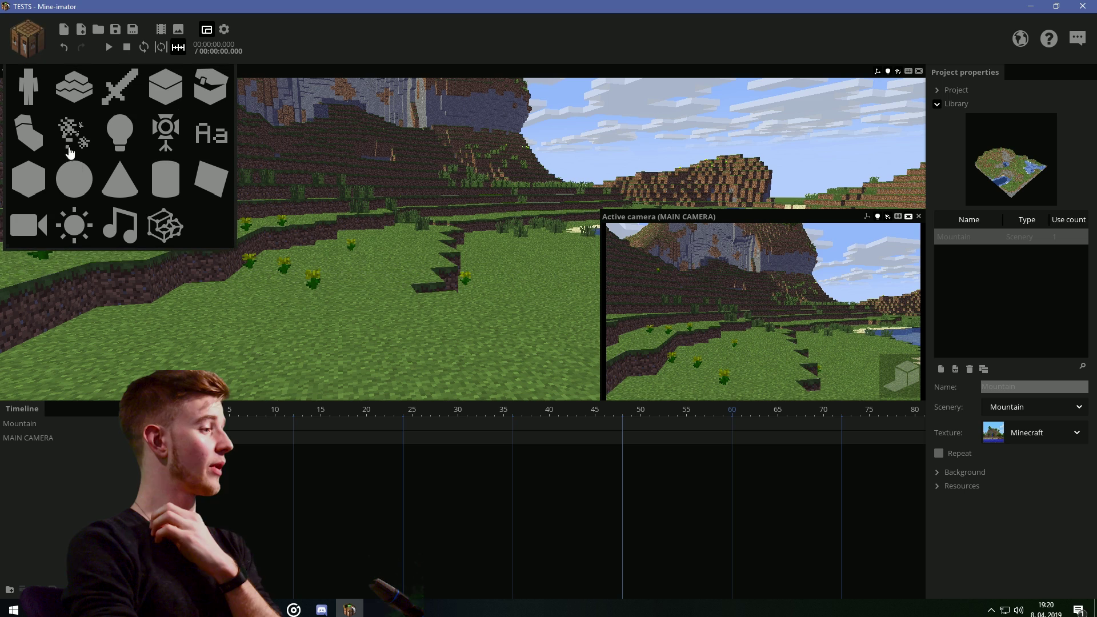
pyautogui.click(209, 180)
pyautogui.click(335, 234)
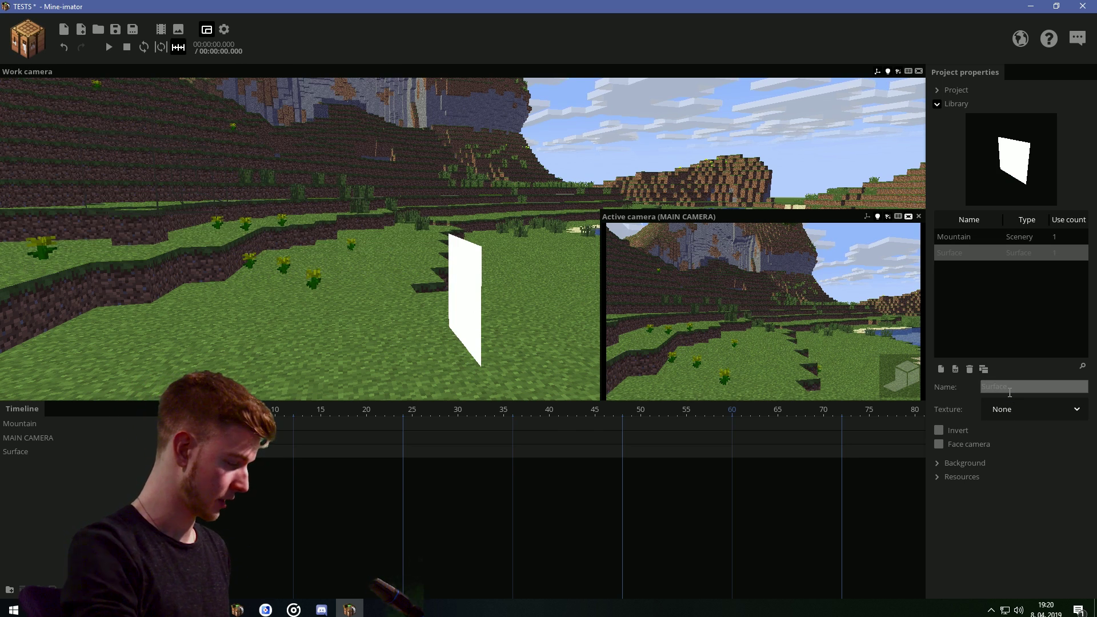
pyautogui.write('REFLECC')
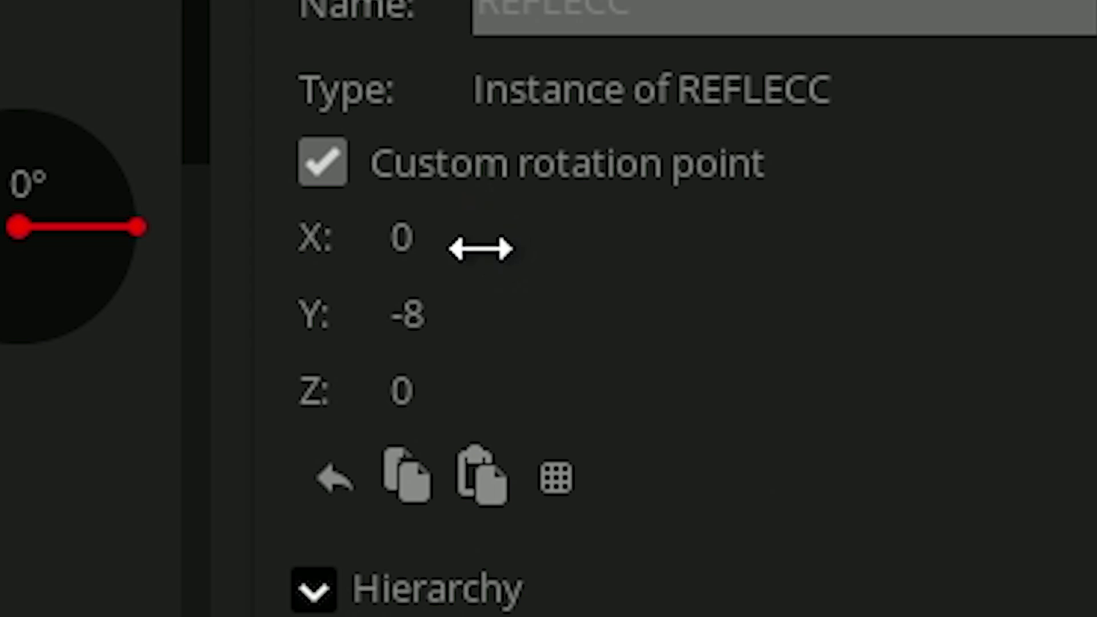
# Step: Set REFLECC's custom rotation point to 0 on all axes and parent it to MAIN CAMERA, placed in front of the lens
pyautogui.write('0')
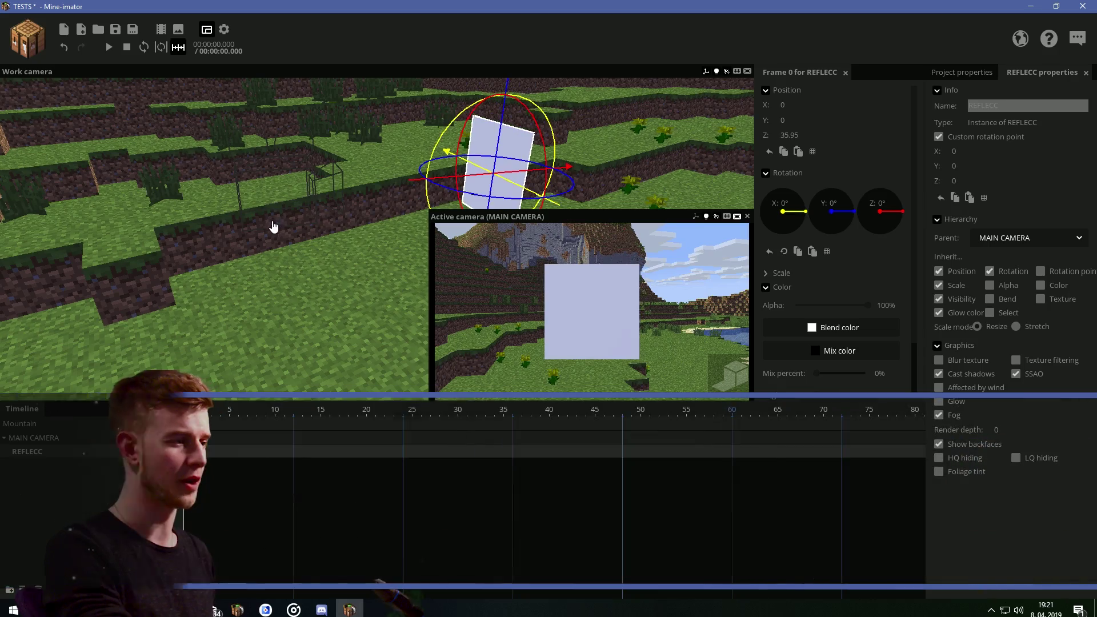
pyautogui.click(350, 323)
pyautogui.moveTo(350, 323); pyautogui.dragTo(430, 305)
pyautogui.moveTo(431, 305); pyautogui.dragTo(338, 262, button='right')
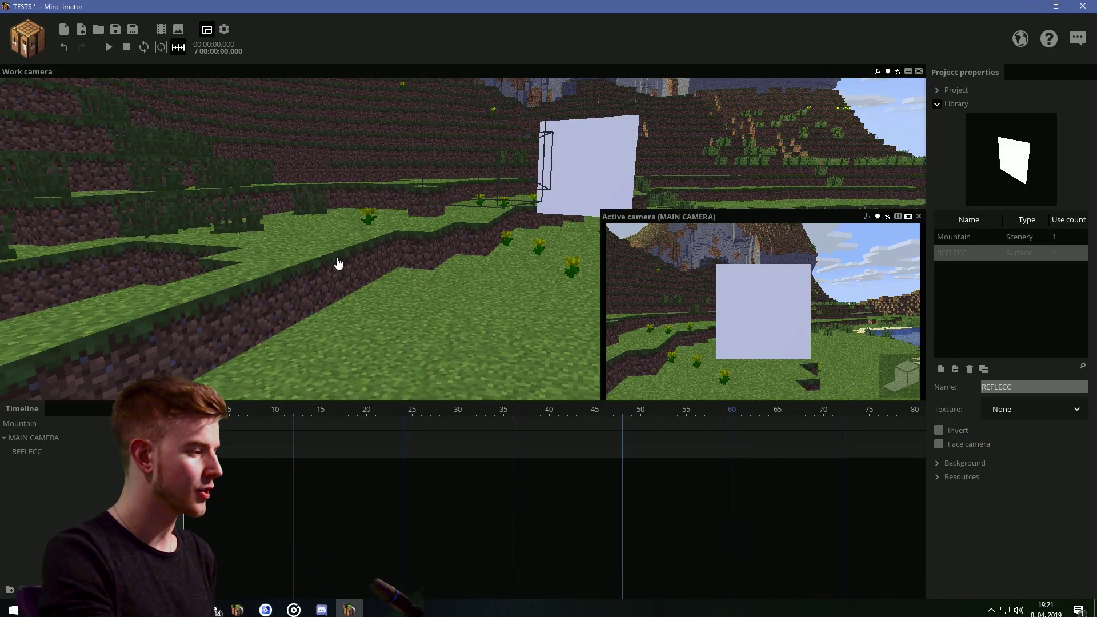
# Step: Set the project size to FHD 1080p, switch to Calculator and divide 1920 by 1080
pyautogui.click(27, 452)
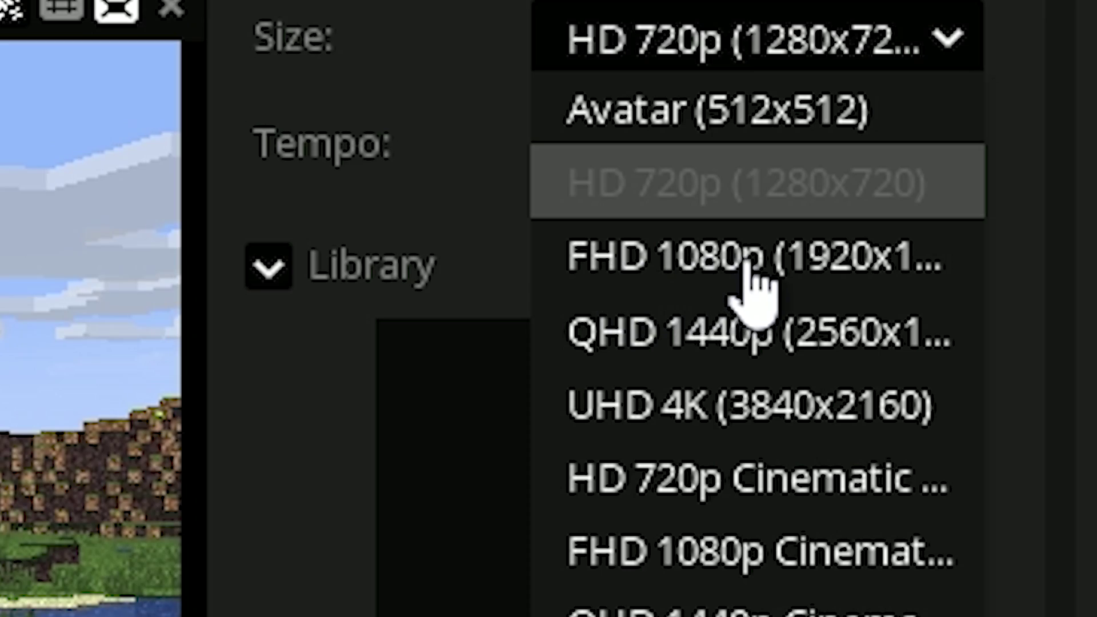
pyautogui.click(749, 264)
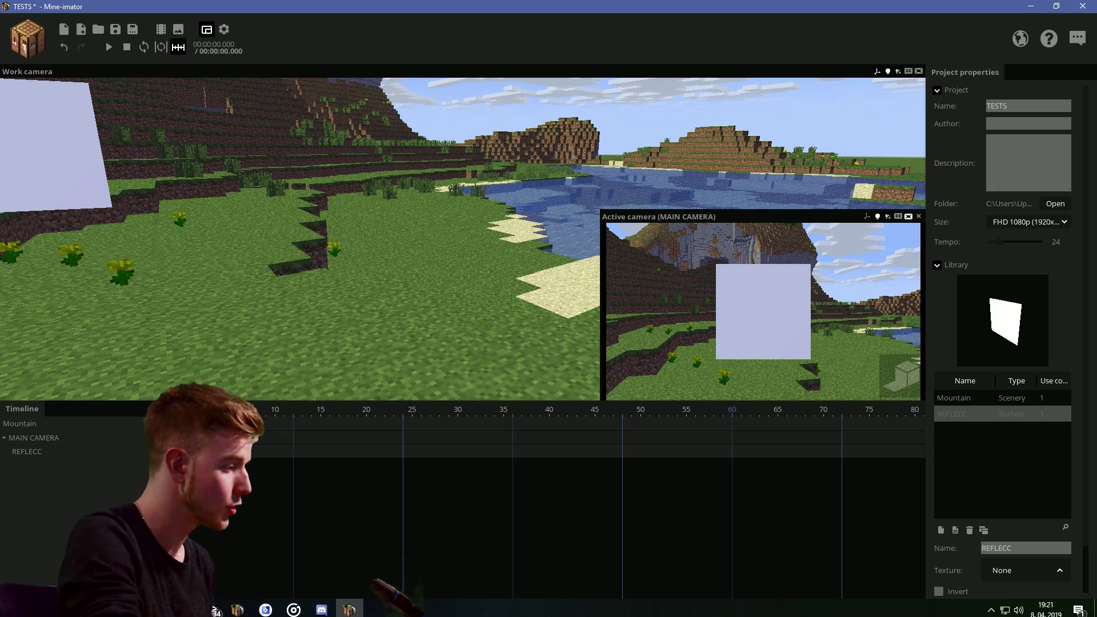
pyautogui.press('super')
pyautogui.write('kal')
pyautogui.click(135, 306)
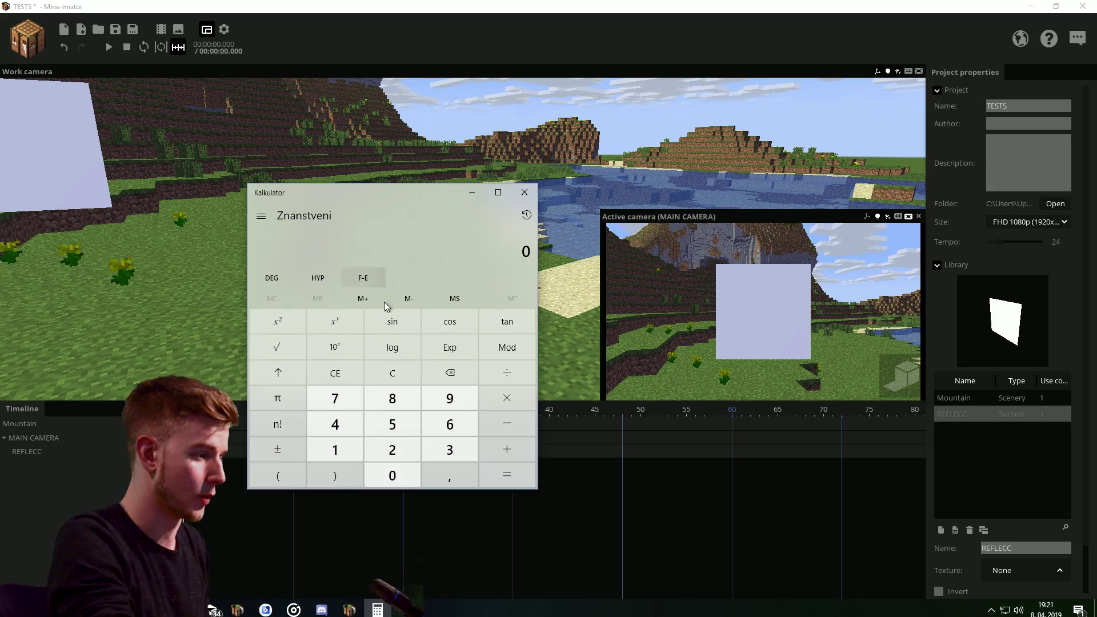
pyautogui.write('1920/1080')
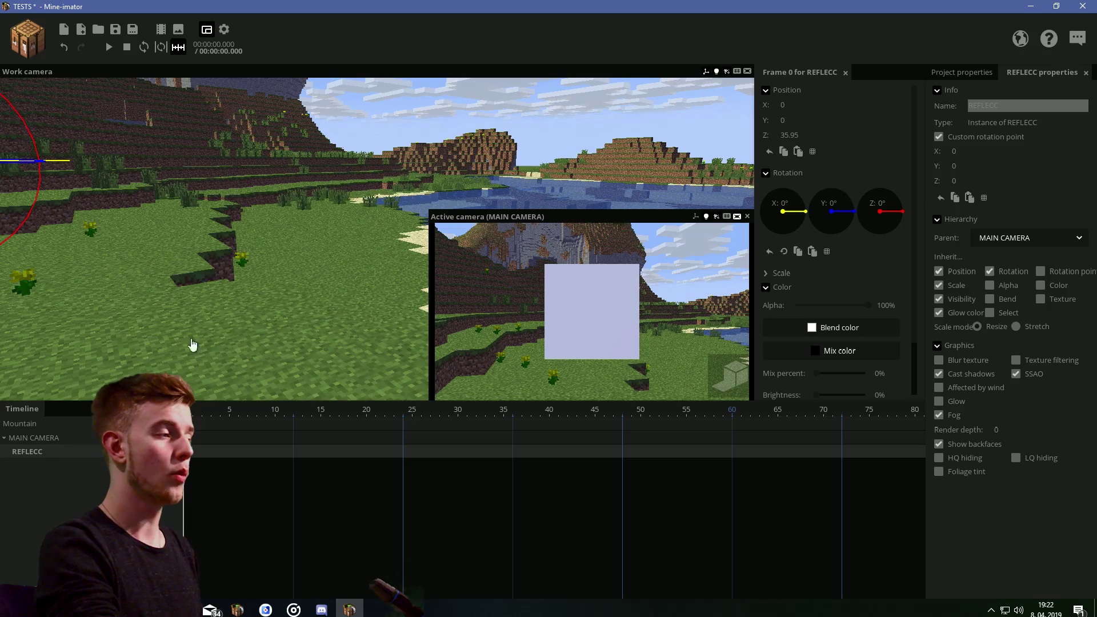
# Step: Set the X scale of the REFLECC surface to 1.78
pyautogui.moveTo(192, 345); pyautogui.dragTo(194, 306, button='right')
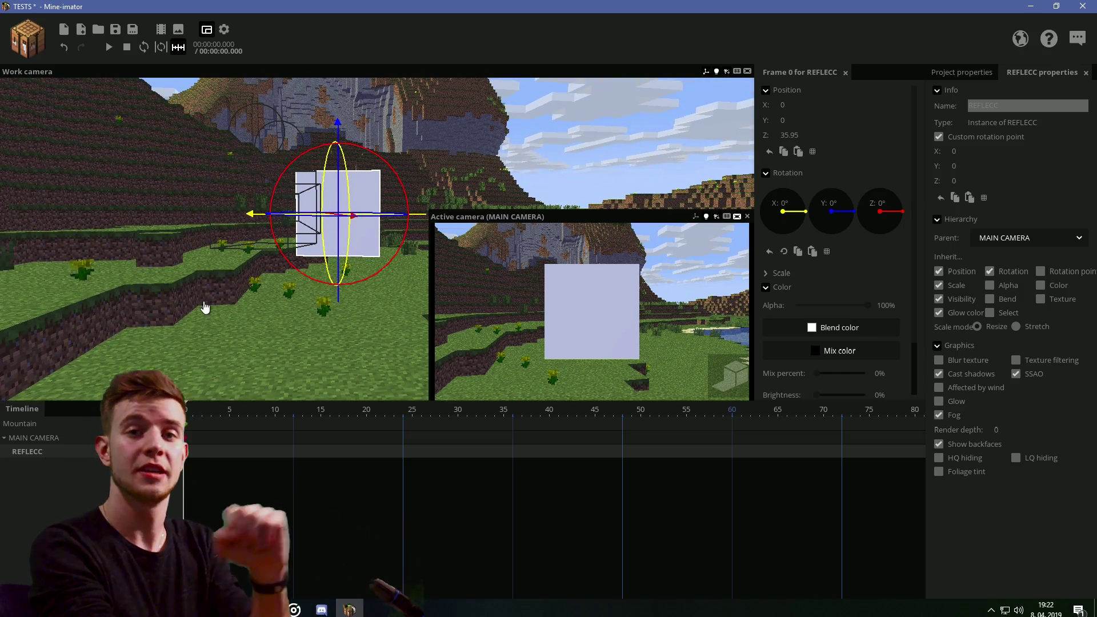
pyautogui.click(766, 273)
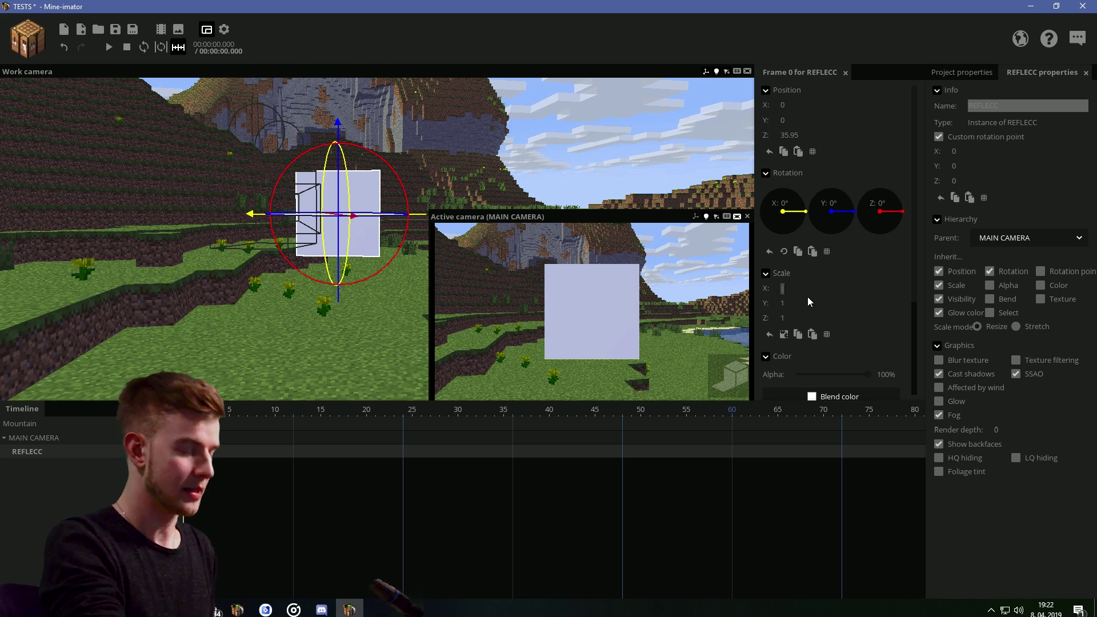
pyautogui.write('1')
pyautogui.write('.7')
pyautogui.write('8')
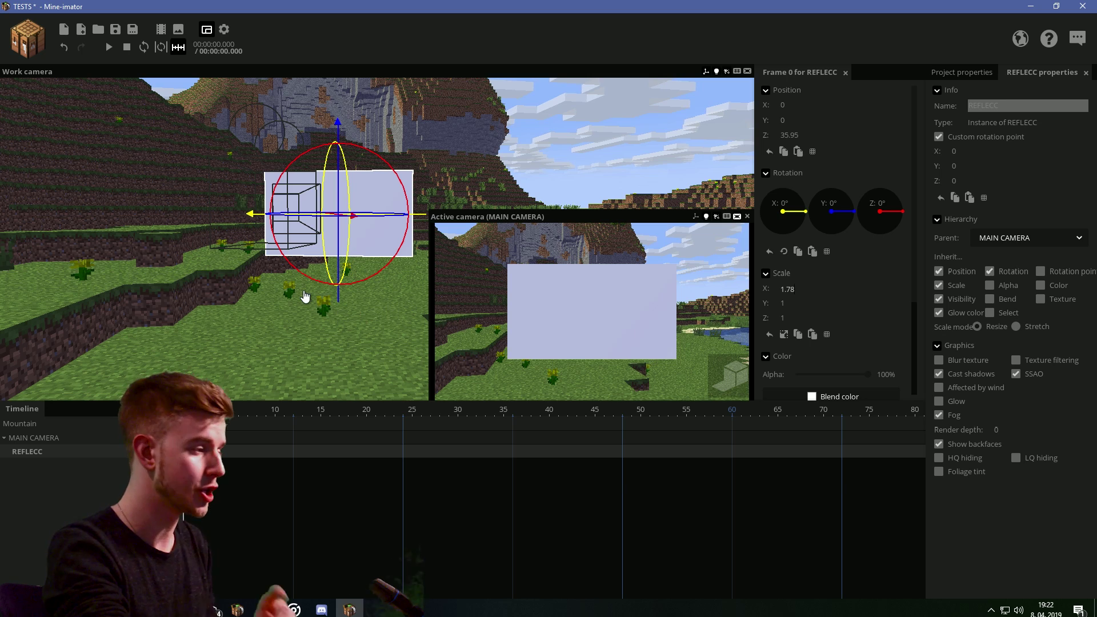
# Step: Move the REFLECC surface closer to MAIN CAMERA, to Z 19.15, so it fills the camera's view, and save the project
pyautogui.moveTo(291, 324); pyautogui.dragTo(275, 326)
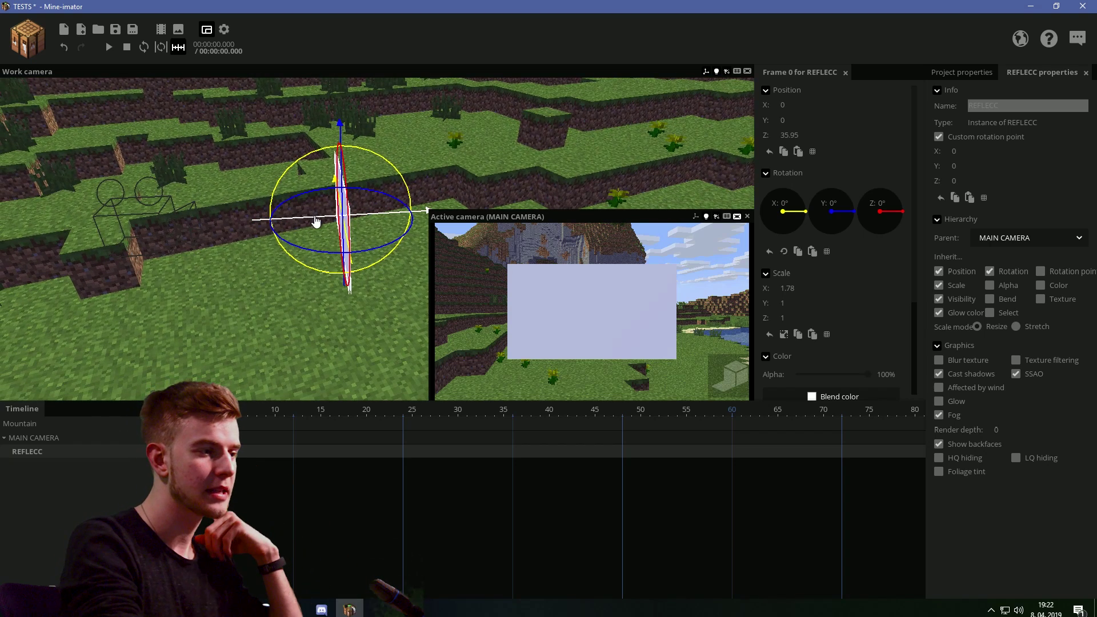
pyautogui.moveTo(305, 221); pyautogui.dragTo(227, 230)
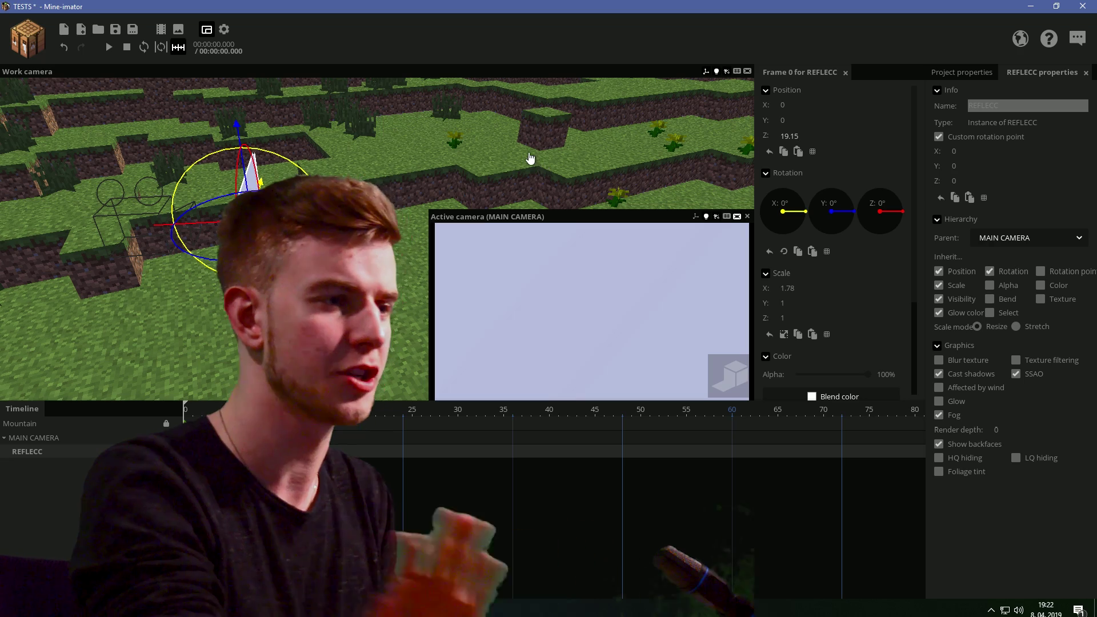
pyautogui.hotkey('ctrl', 's')
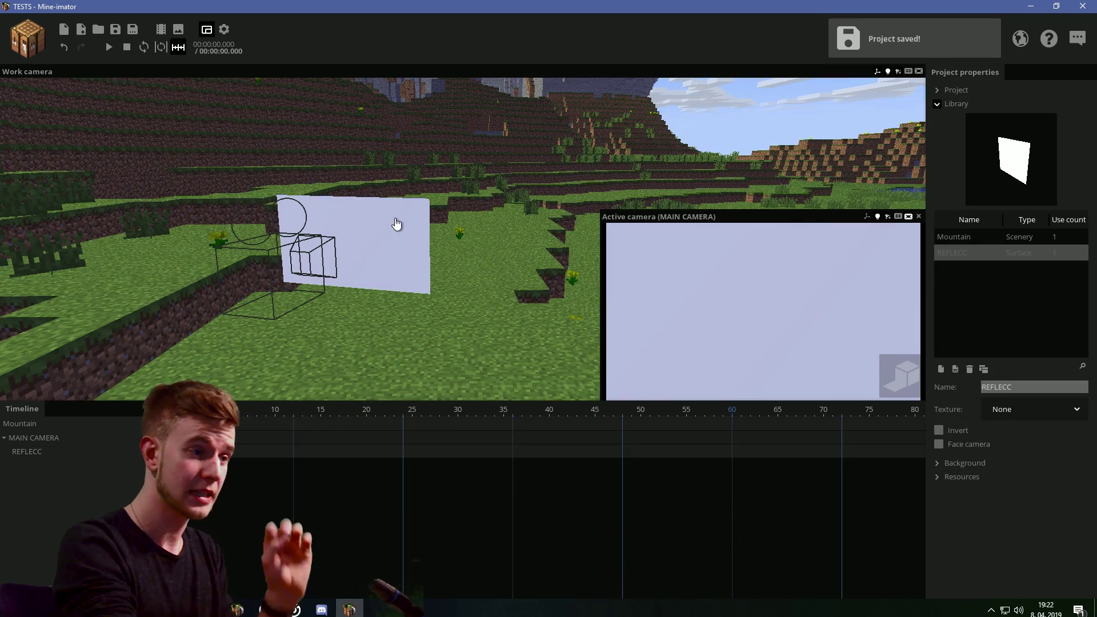
# Step: Create a second camera and name it GLITCH 1
pyautogui.click(36, 223)
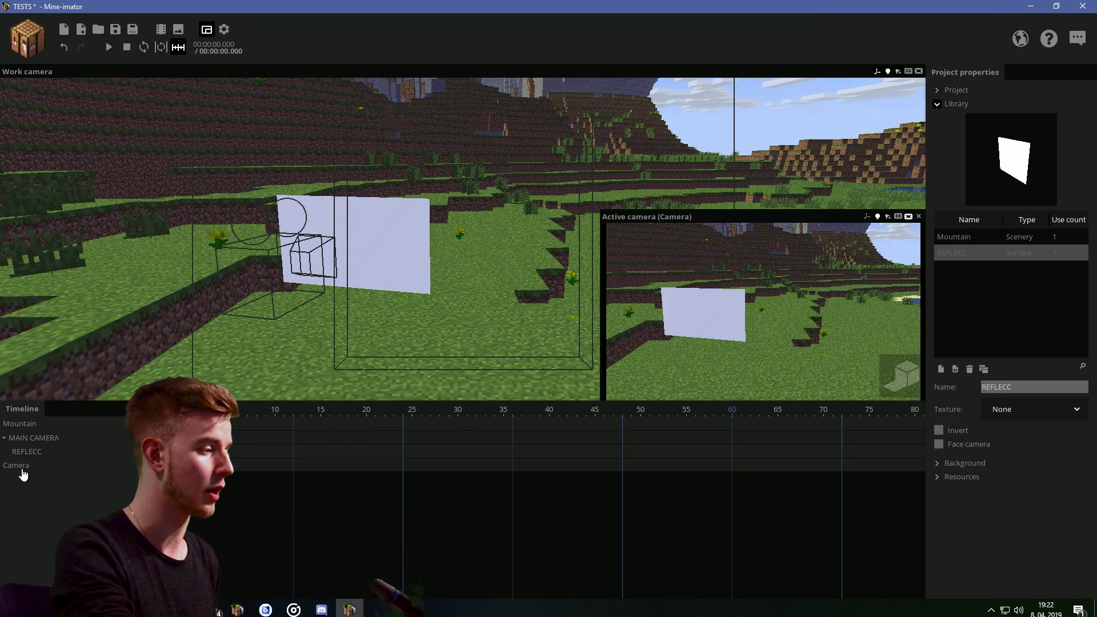
pyautogui.click(23, 469)
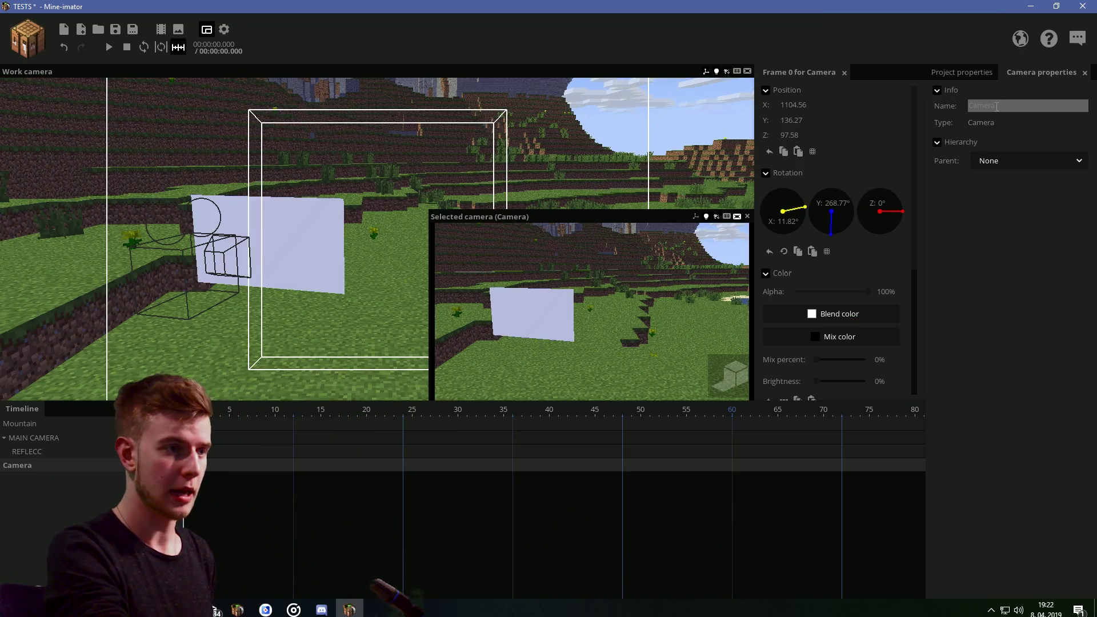
pyautogui.click(996, 106)
pyautogui.write('GLITCH 1')
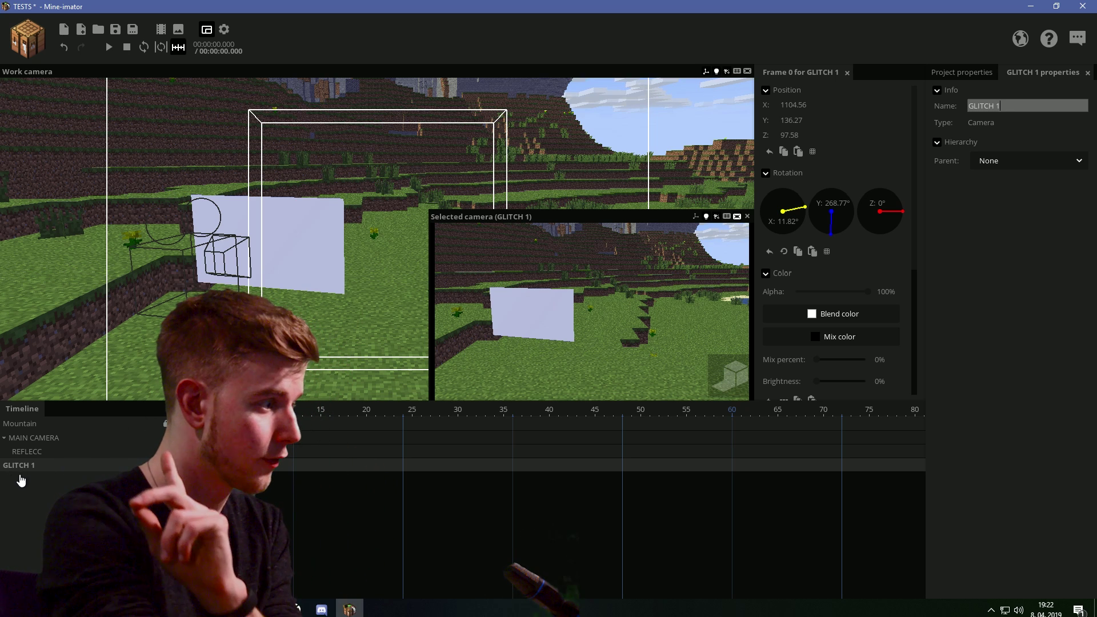
# Step: Parent the GLITCH 1 camera to REFLECC with position and rotation at 0, and hide the camera
pyautogui.moveTo(22, 469); pyautogui.dragTo(42, 485)
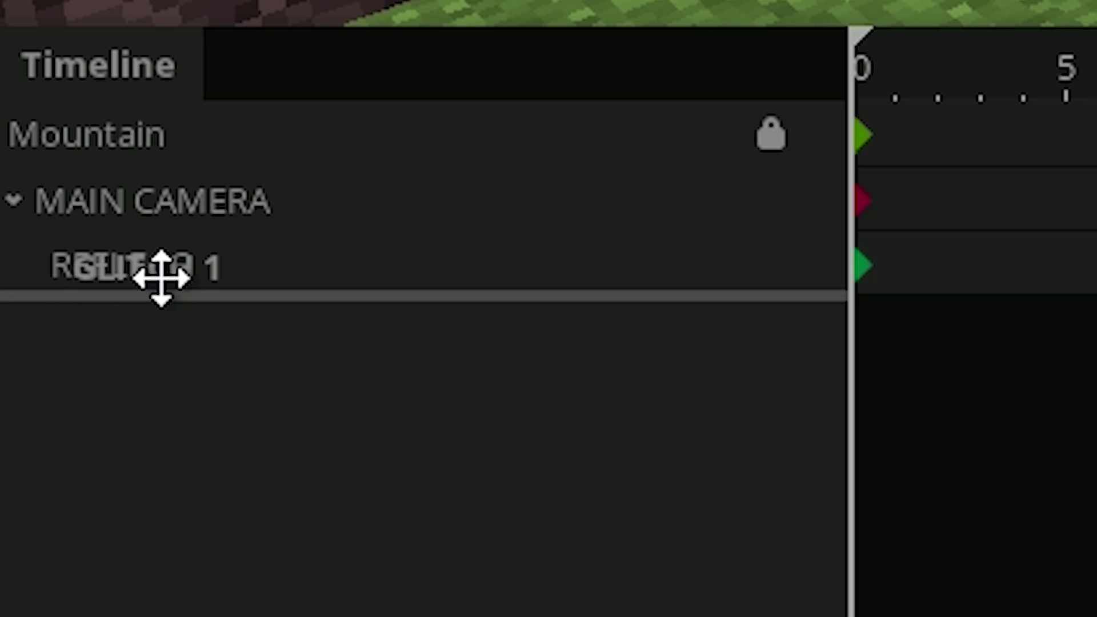
pyautogui.moveTo(162, 278); pyautogui.dragTo(165, 285)
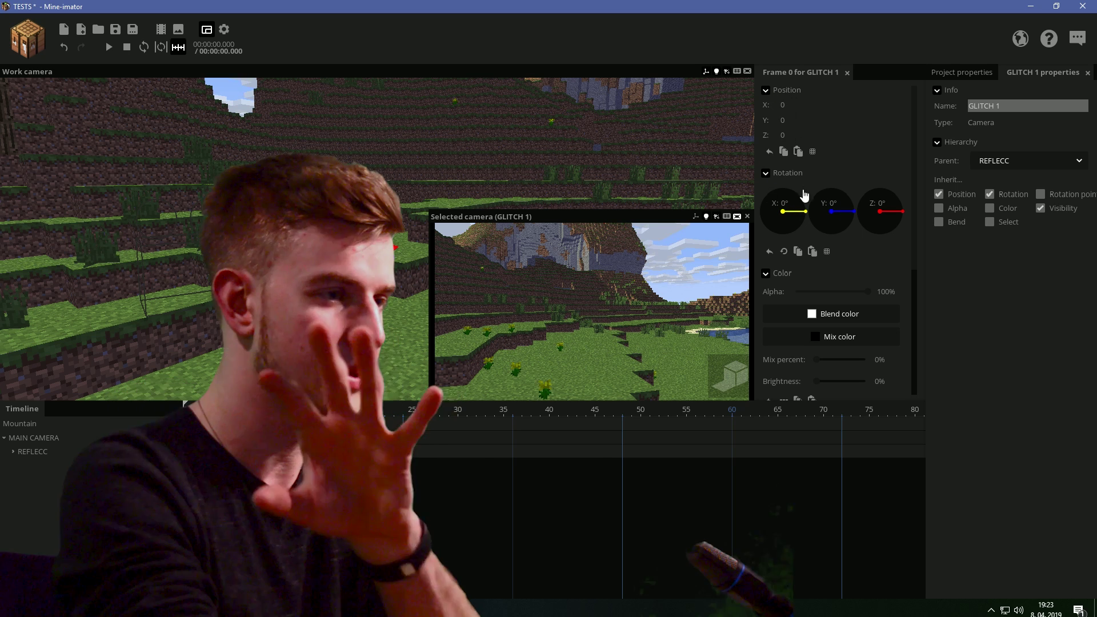
pyautogui.click(13, 452)
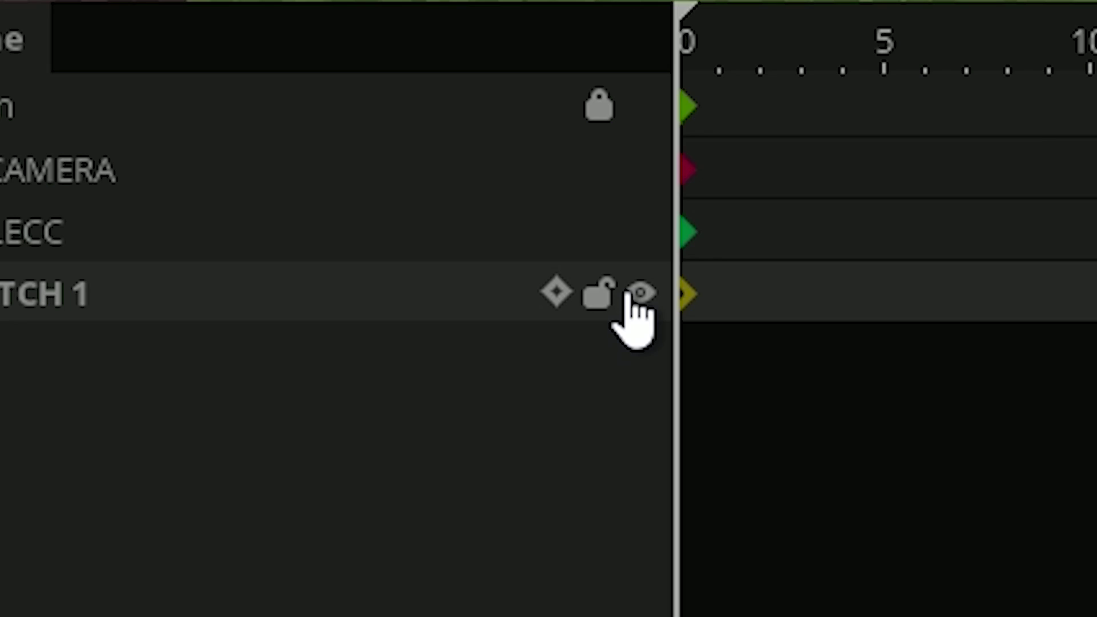
pyautogui.click(633, 297)
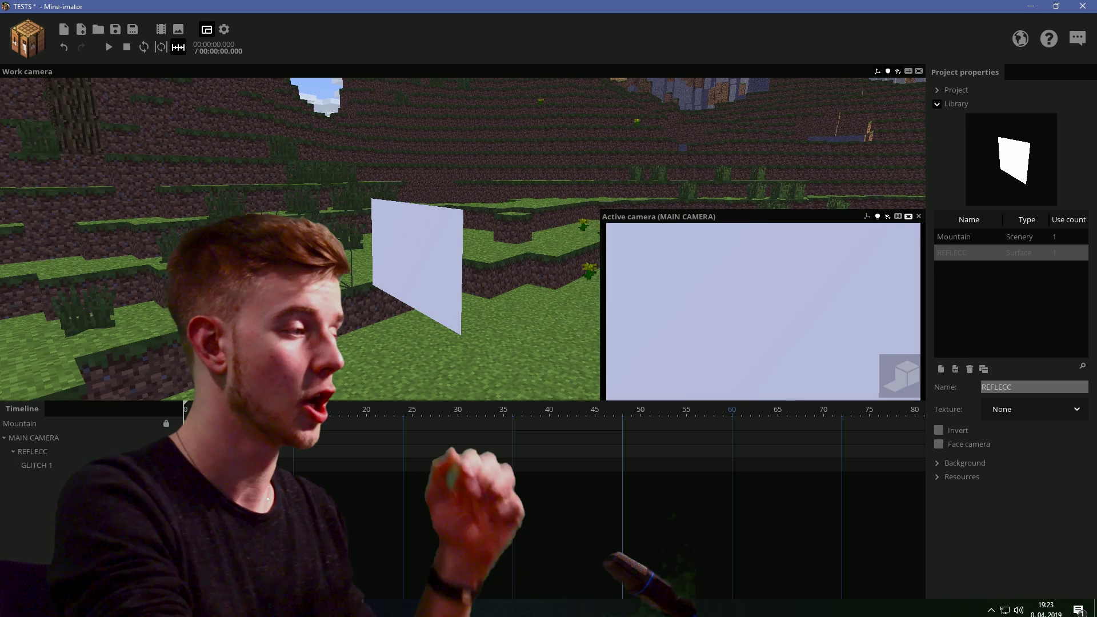
# Step: Rename the REFLECC surface instance in the timeline to GLITCH 1 and use the GLITCH 1 camera as its texture
pyautogui.click(86, 452)
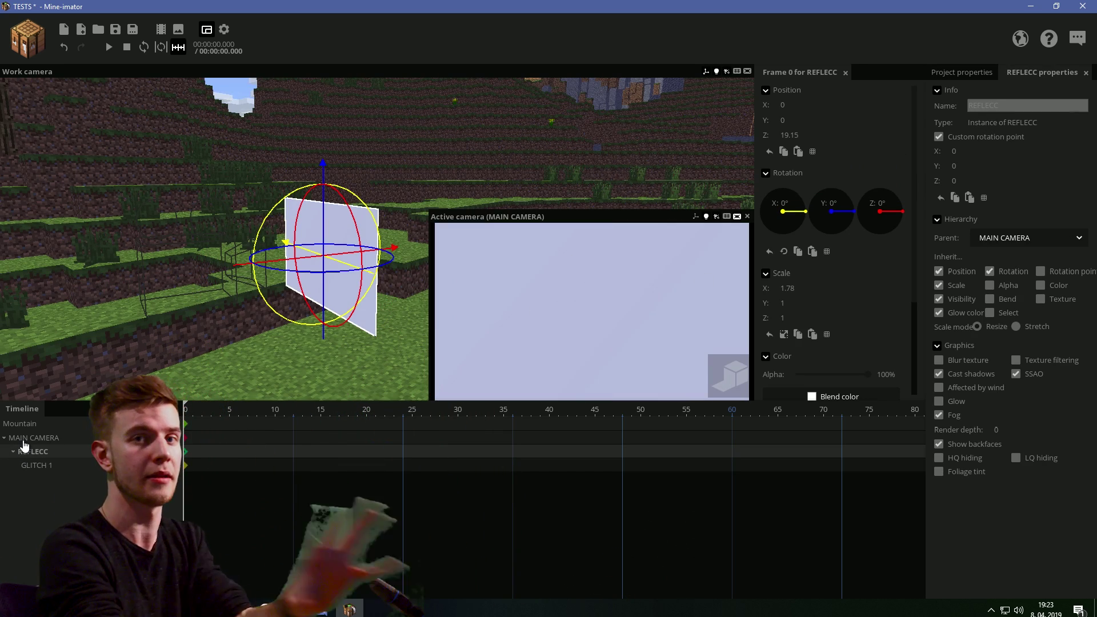
pyautogui.click(984, 105)
pyautogui.write('GLITCH 1')
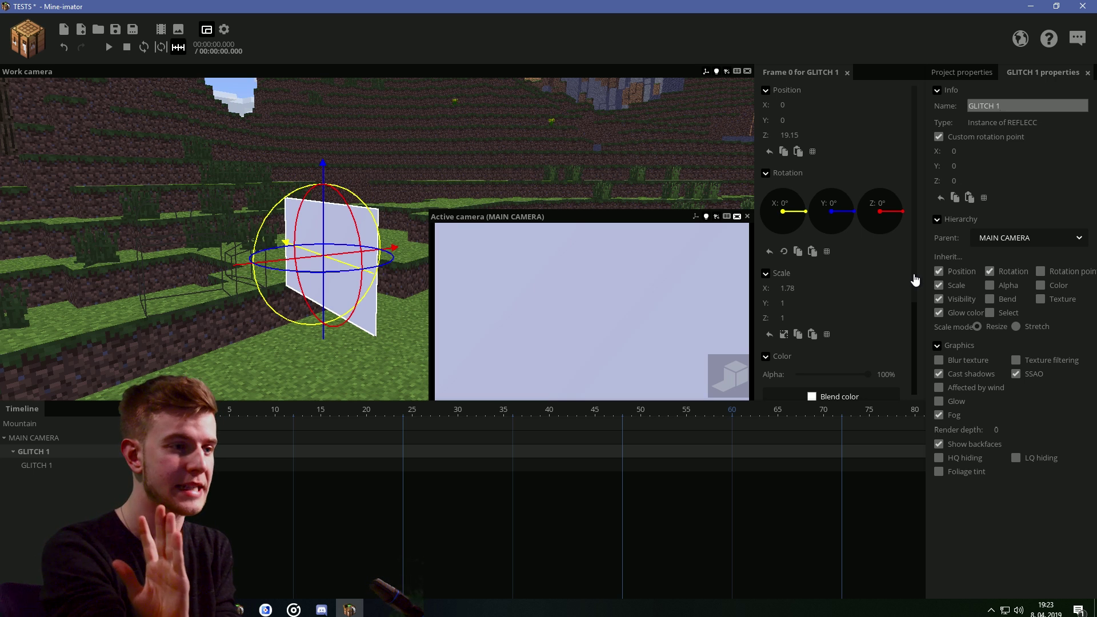
pyautogui.moveTo(915, 279); pyautogui.dragTo(915, 371)
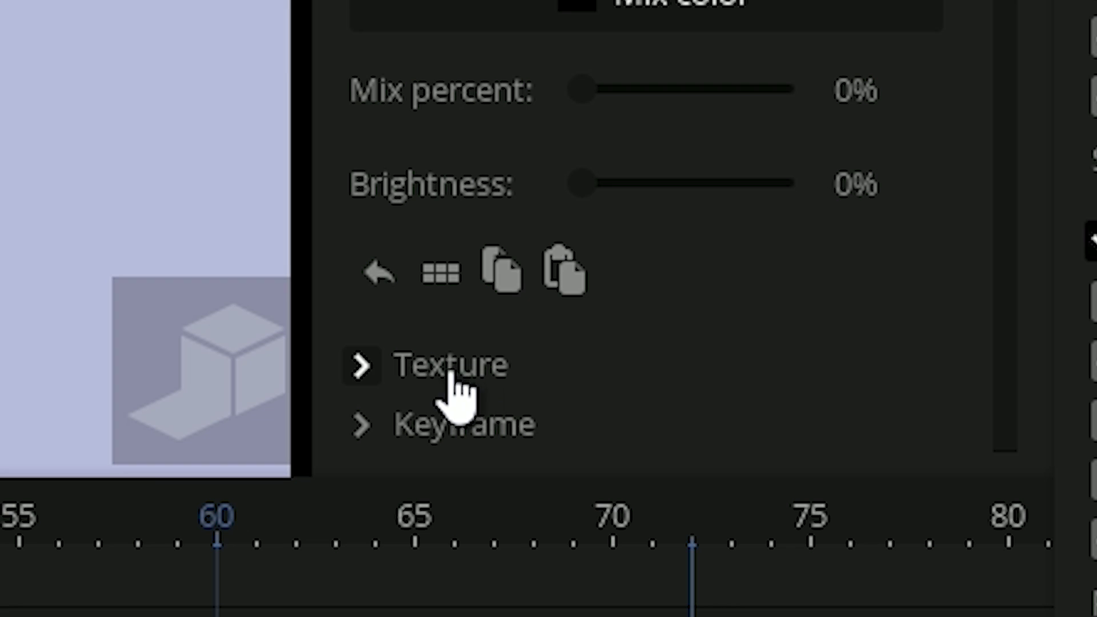
pyautogui.click(400, 367)
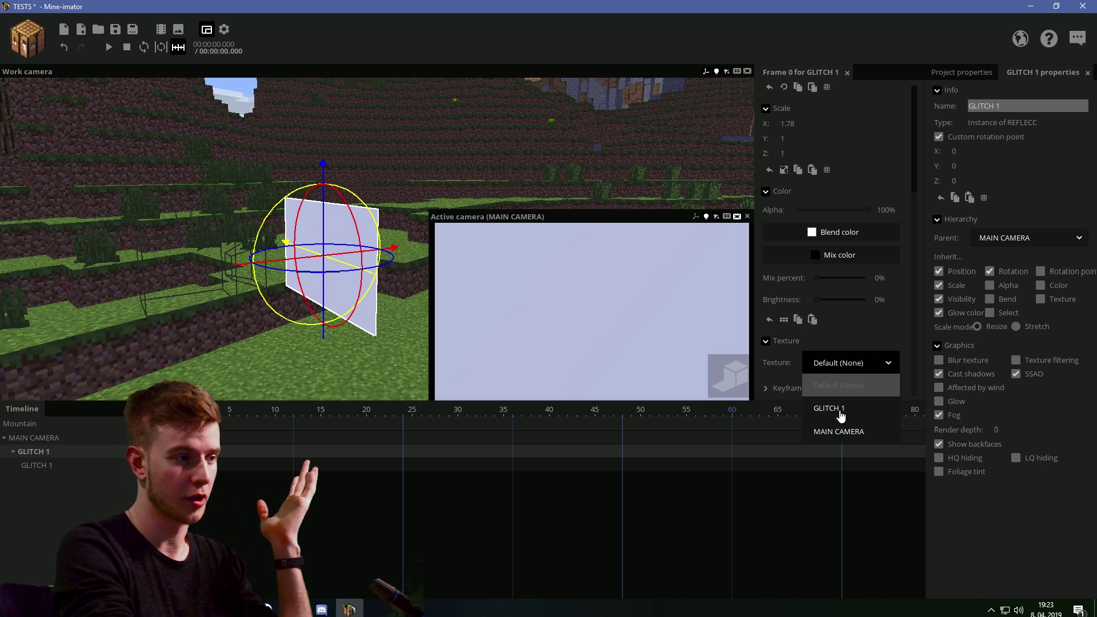
pyautogui.click(829, 409)
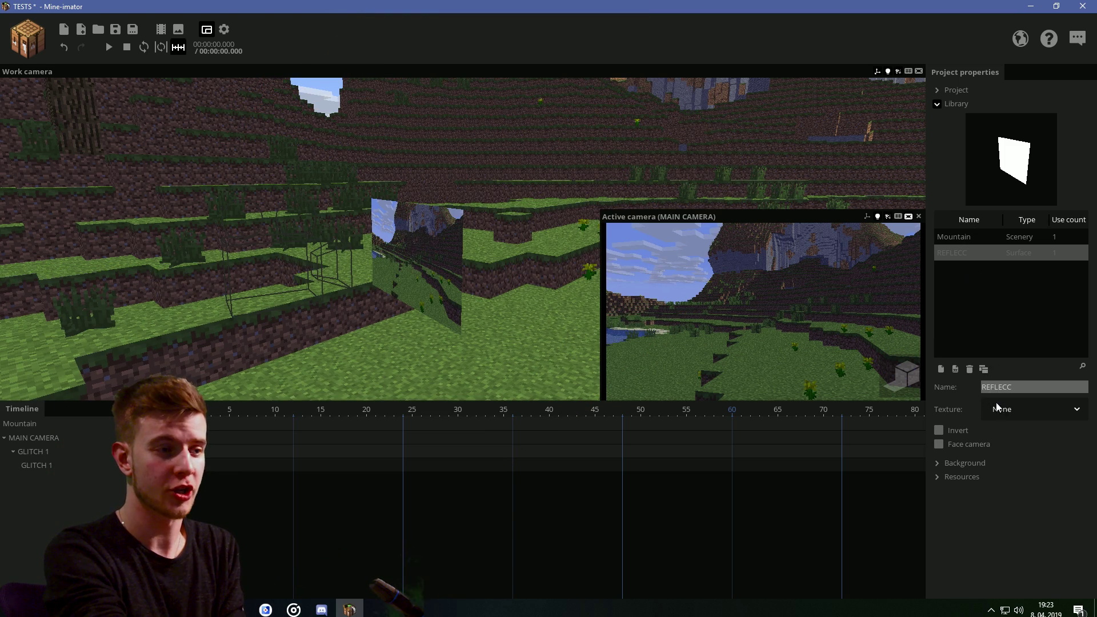
# Step: Leave REFLECC's library texture at None, enable its Invert option to unmirror the image, and save the project
pyautogui.click(997, 407)
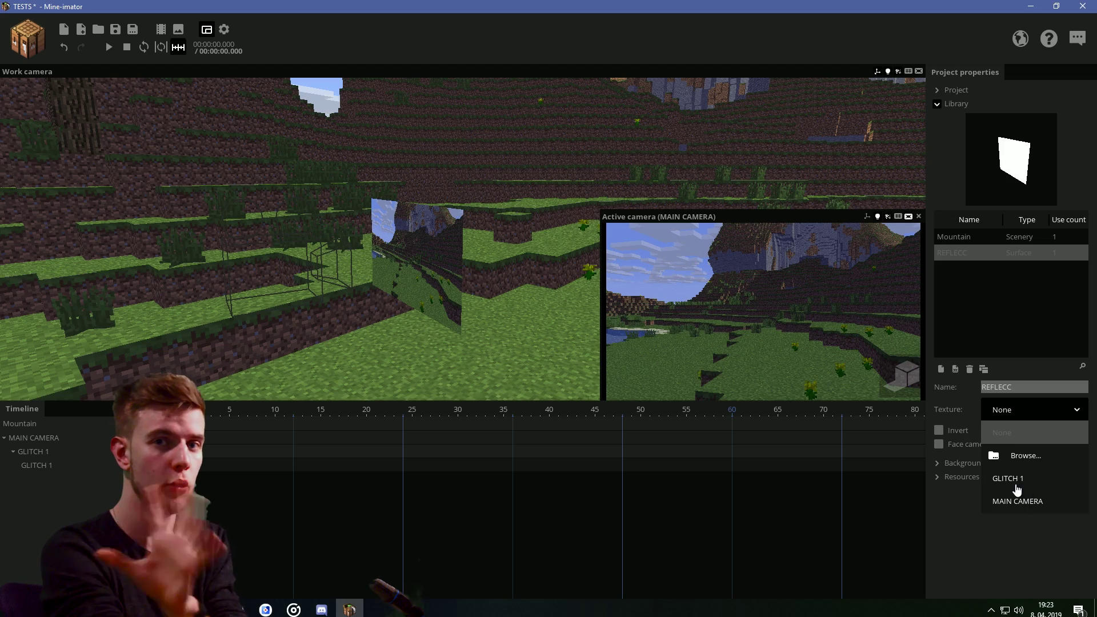
pyautogui.click(53, 454)
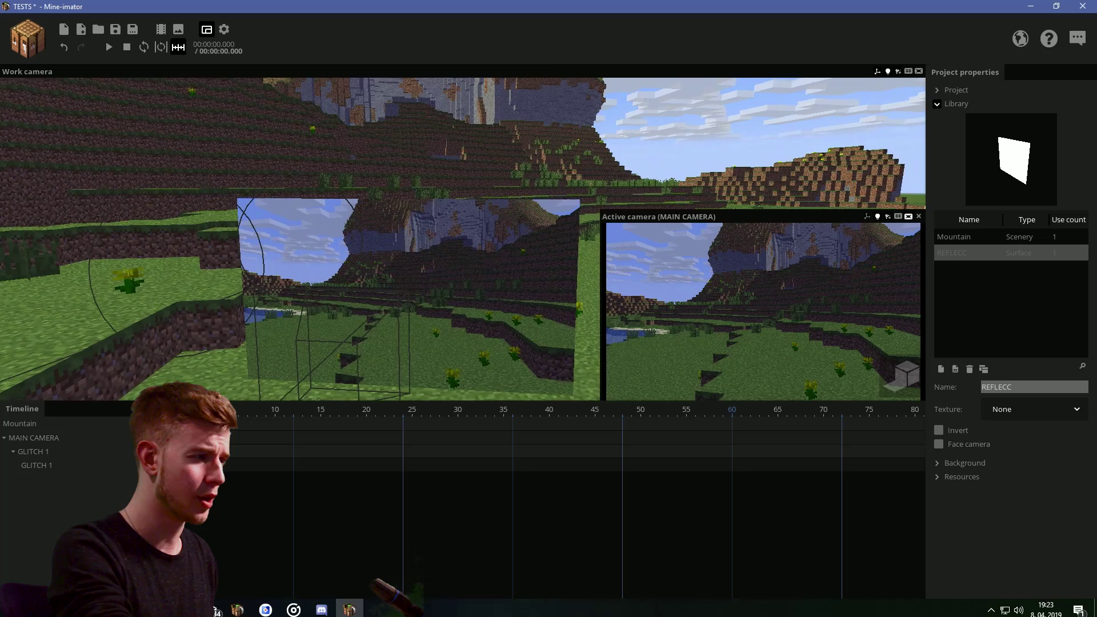
pyautogui.moveTo(421, 291); pyautogui.dragTo(455, 233)
pyautogui.scroll(-4, 454, 233)
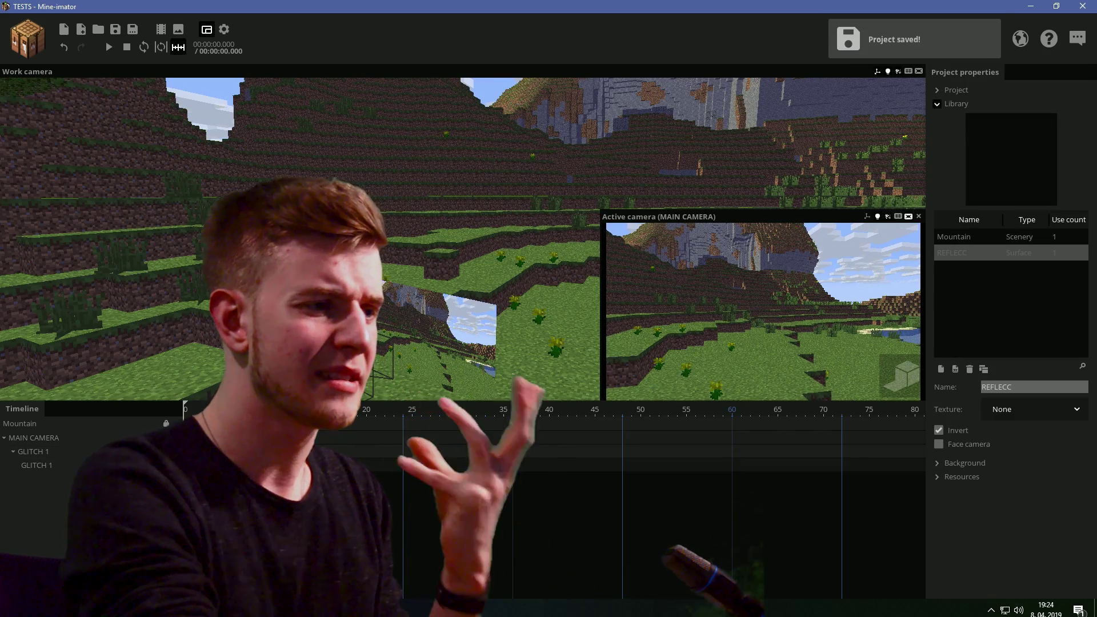
pyautogui.moveTo(305, 245); pyautogui.dragTo(305, 218)
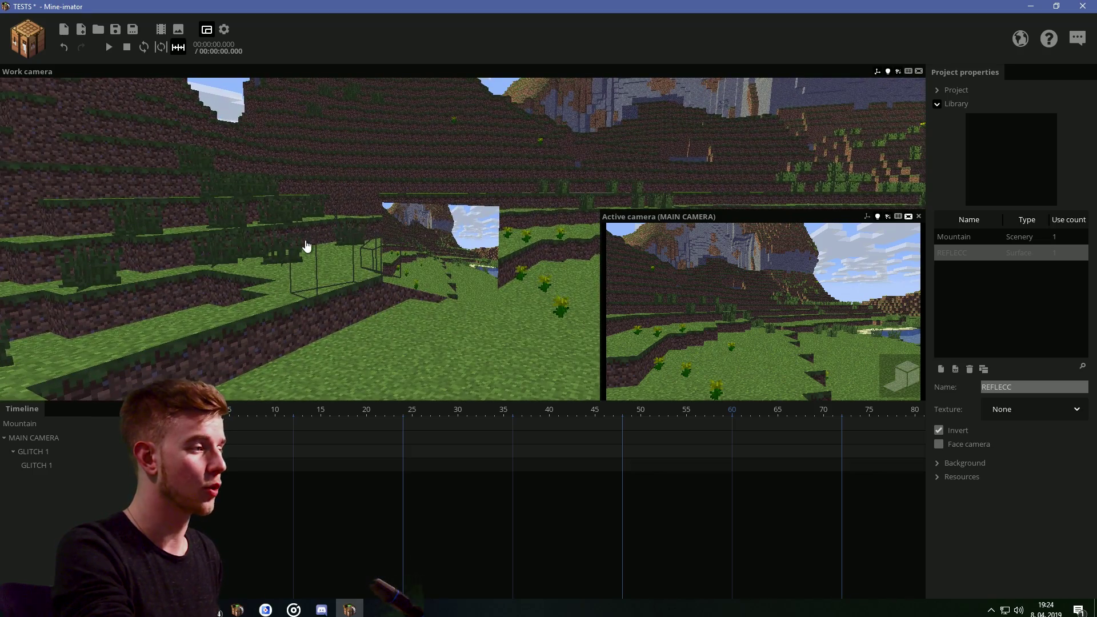
# Step: Rotate MAIN CAMERA slightly to test that the attached surface and GLITCH 1 camera follow it, and save the project
pyautogui.click(37, 465)
pyautogui.moveTo(233, 367); pyautogui.dragTo(320, 360)
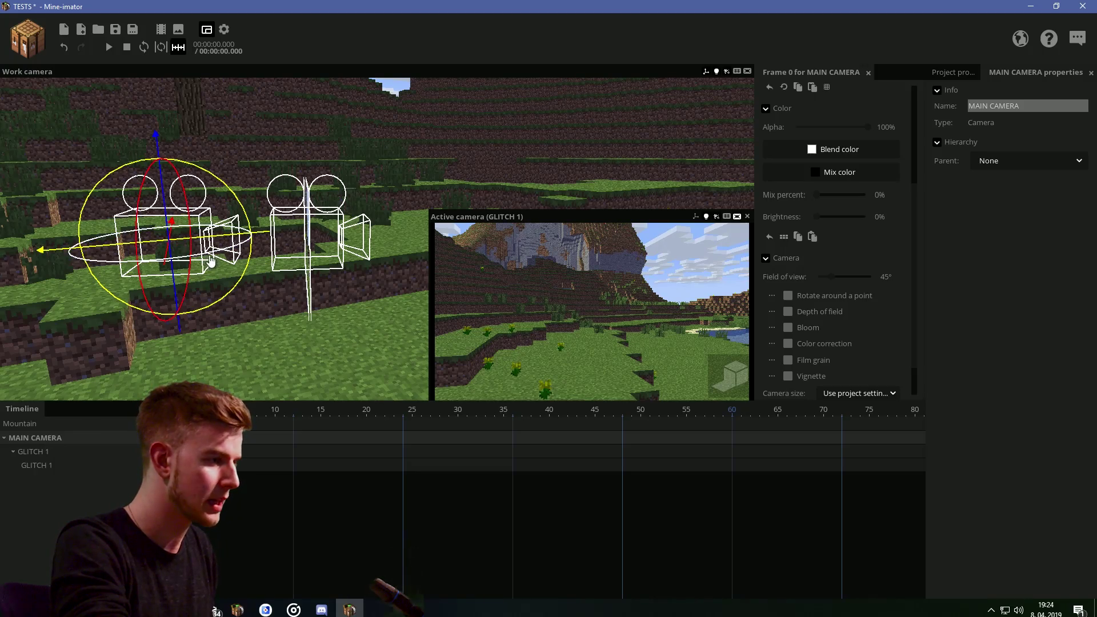
pyautogui.moveTo(211, 261); pyautogui.dragTo(234, 251)
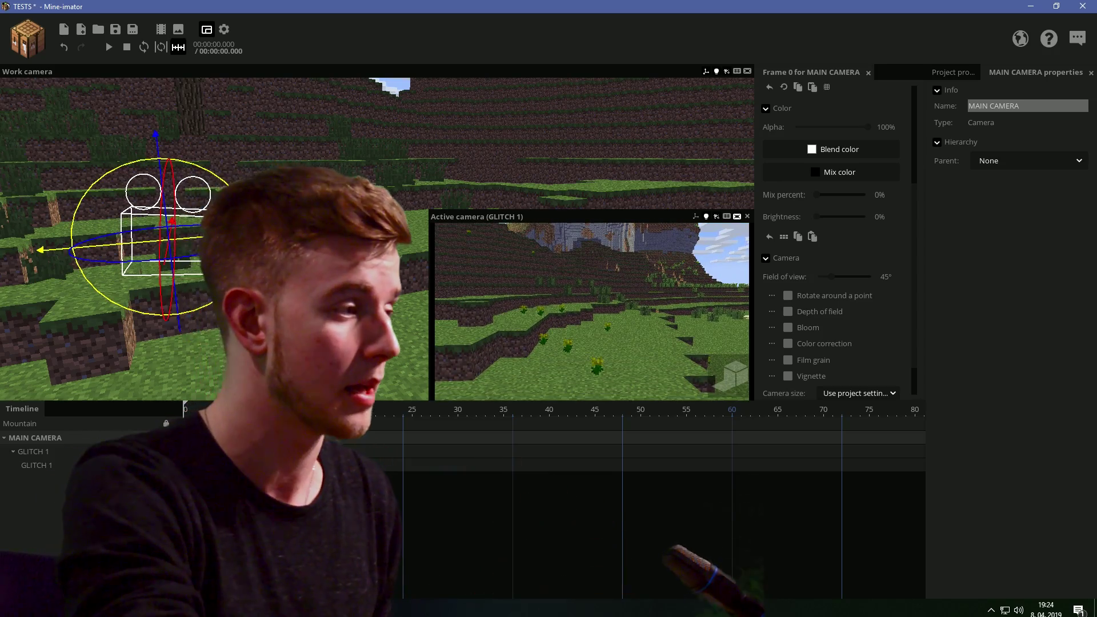
pyautogui.hotkey('ctrl', 's')
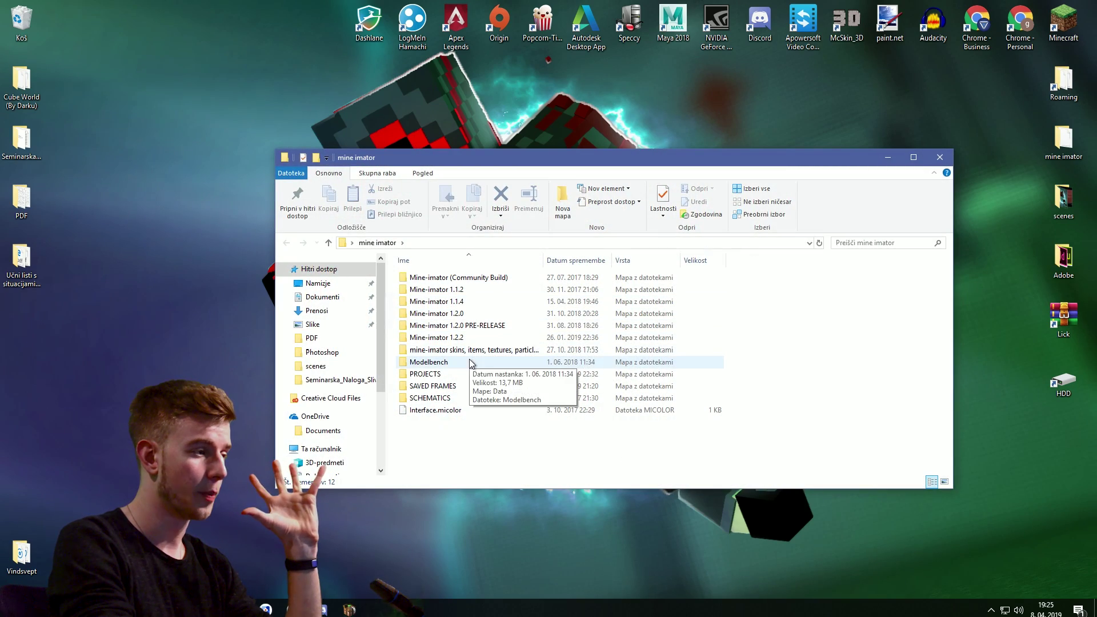
# Step: Switch to File Explorer and copy the image Itemsheets 16x16 8_8 from the Itemsheets folder inside the mine imator folder
pyautogui.moveTo(424, 439); pyautogui.dragTo(909, 269)
pyautogui.click(787, 392)
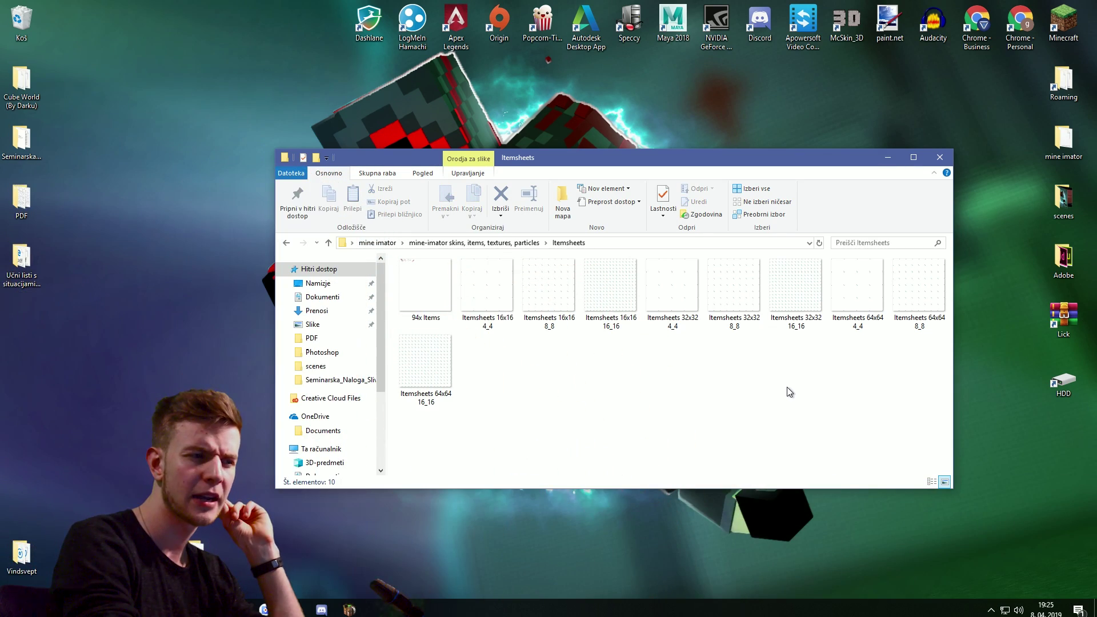
pyautogui.click(537, 324)
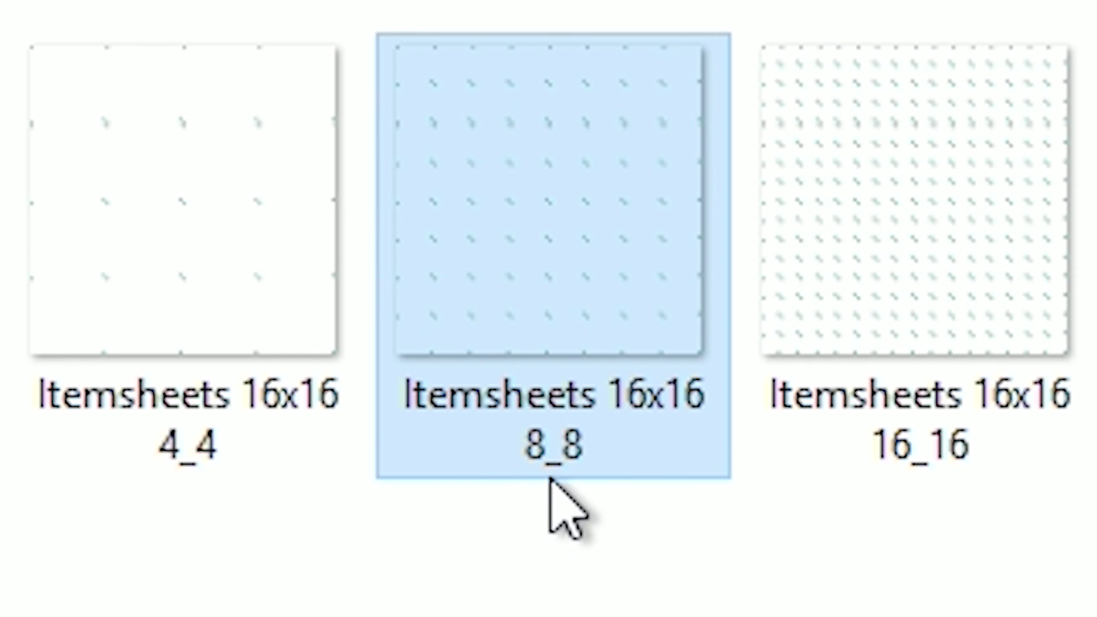
pyautogui.rightClick(582, 463)
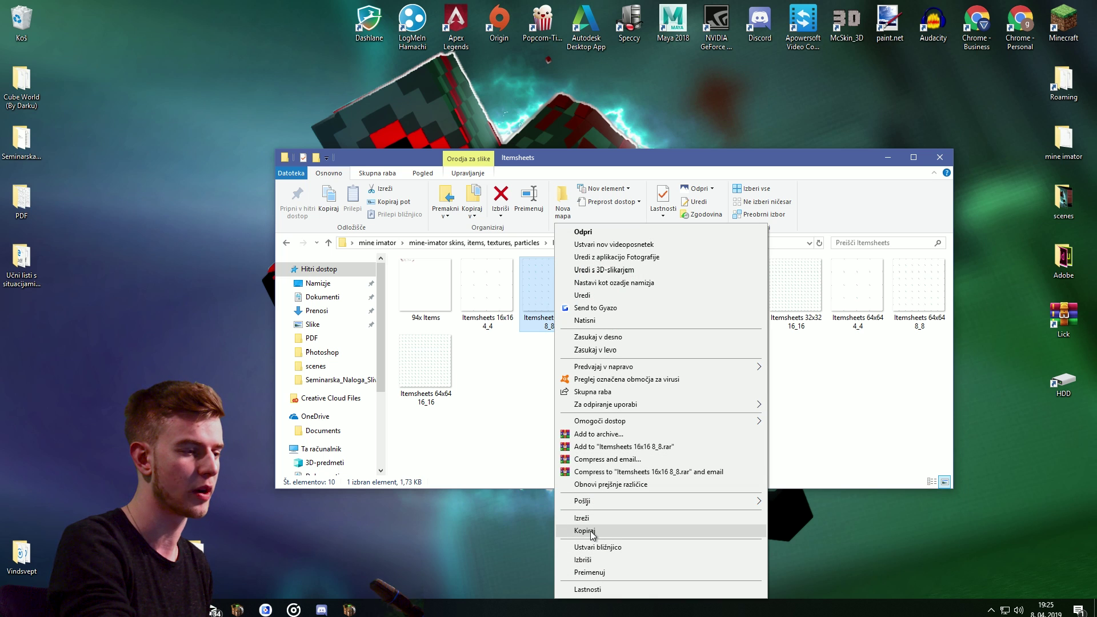
pyautogui.click(590, 531)
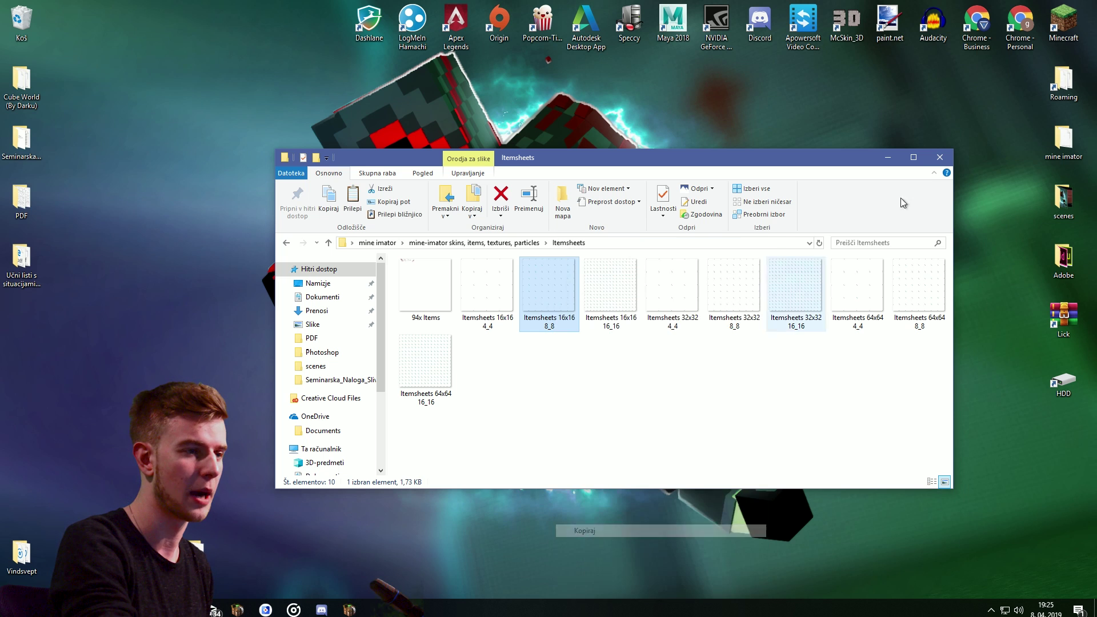
# Step: Paste the copied item sheet onto the desktop, rename it glitches, and reposition it in a free area
pyautogui.click(939, 157)
pyautogui.rightClick(608, 266)
pyautogui.click(632, 317)
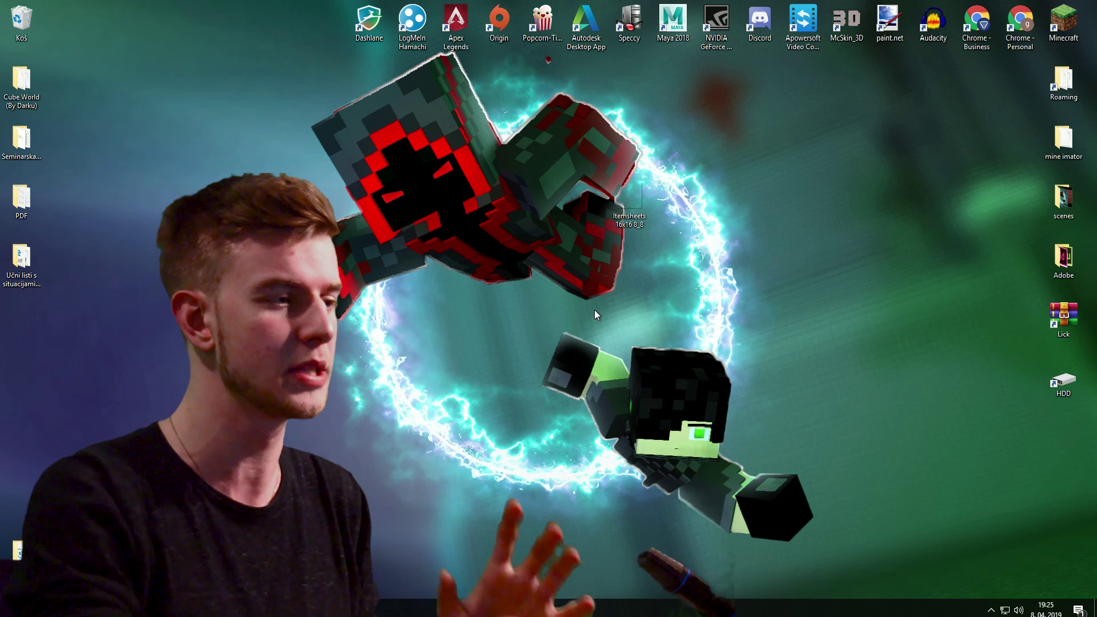
pyautogui.press('F2')
pyautogui.write('glitches')
pyautogui.press('Return')
pyautogui.moveTo(631, 204); pyautogui.dragTo(547, 500)
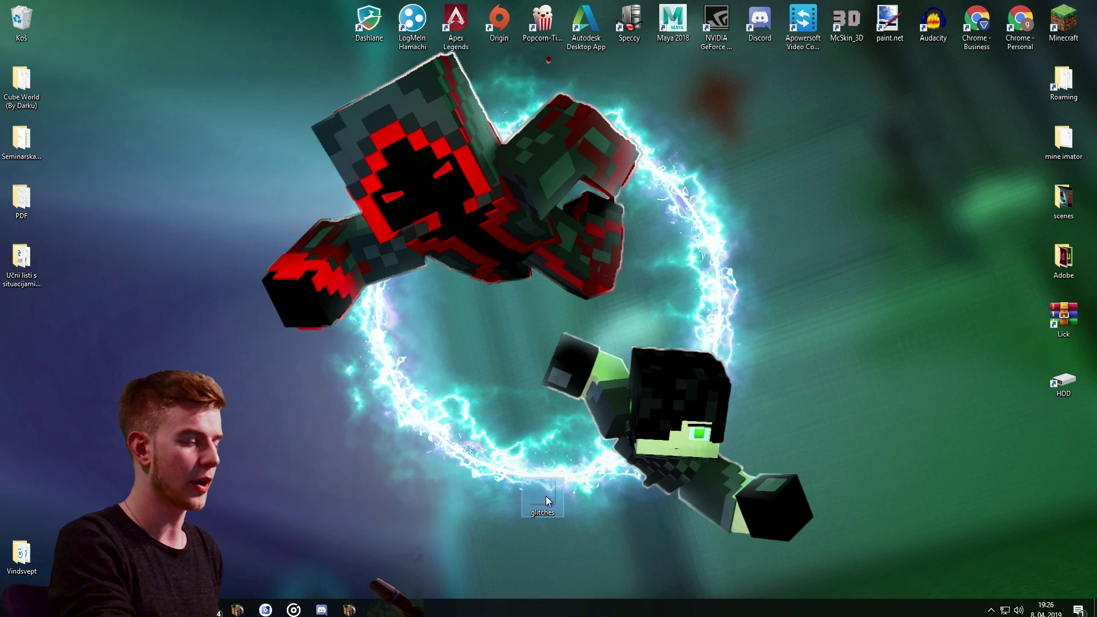
# Step: Open the glitches image from the desktop in paint.net
pyautogui.rightClick(546, 497)
pyautogui.moveTo(693, 303)
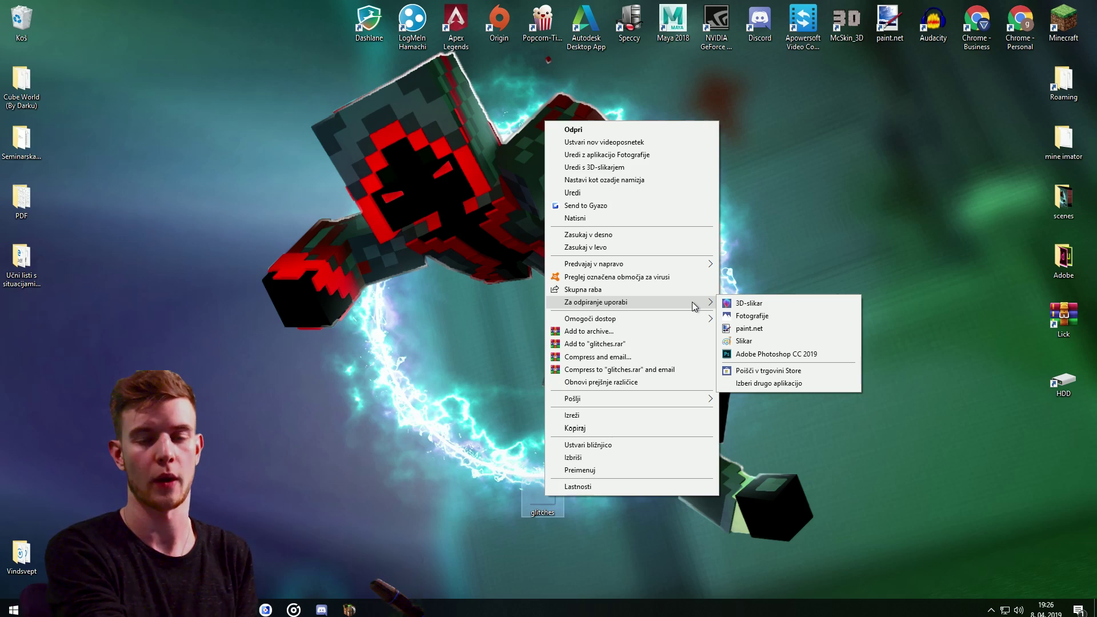
pyautogui.click(766, 328)
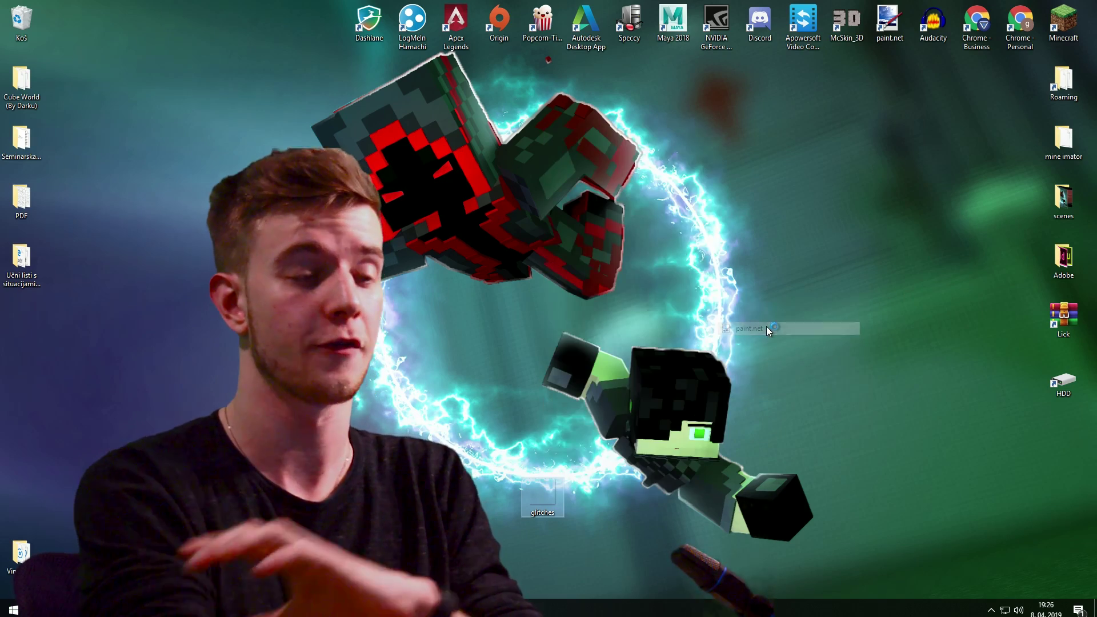
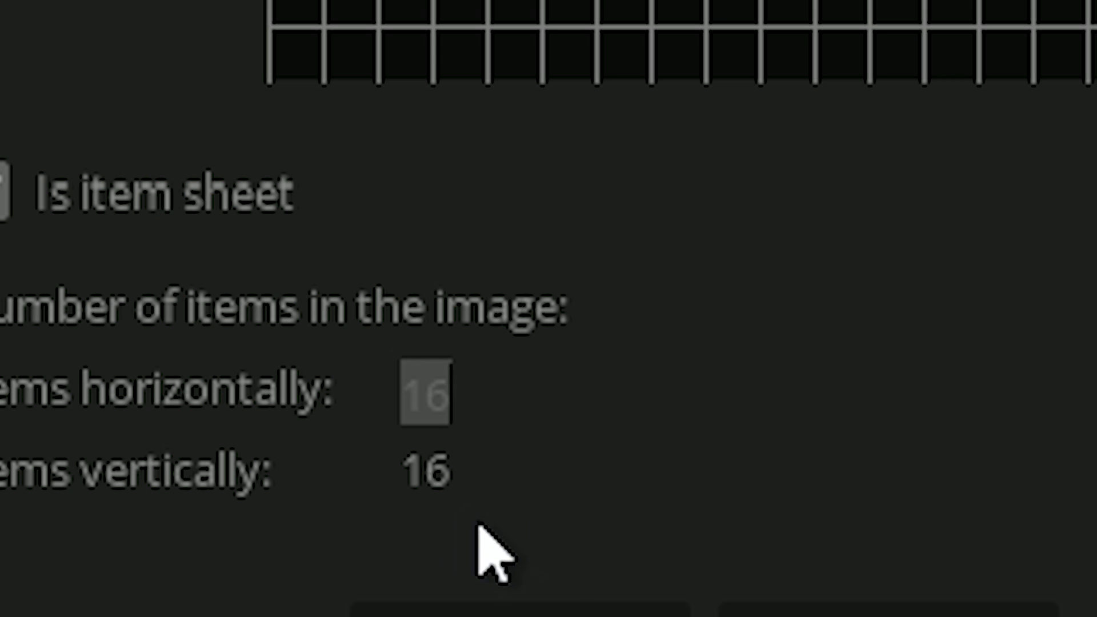
# Step: Set the imported item sheet in Mine-imator to 8 items horizontally and 8 items vertically
pyautogui.write('8')
pyautogui.click(503, 397)
pyautogui.write('8')
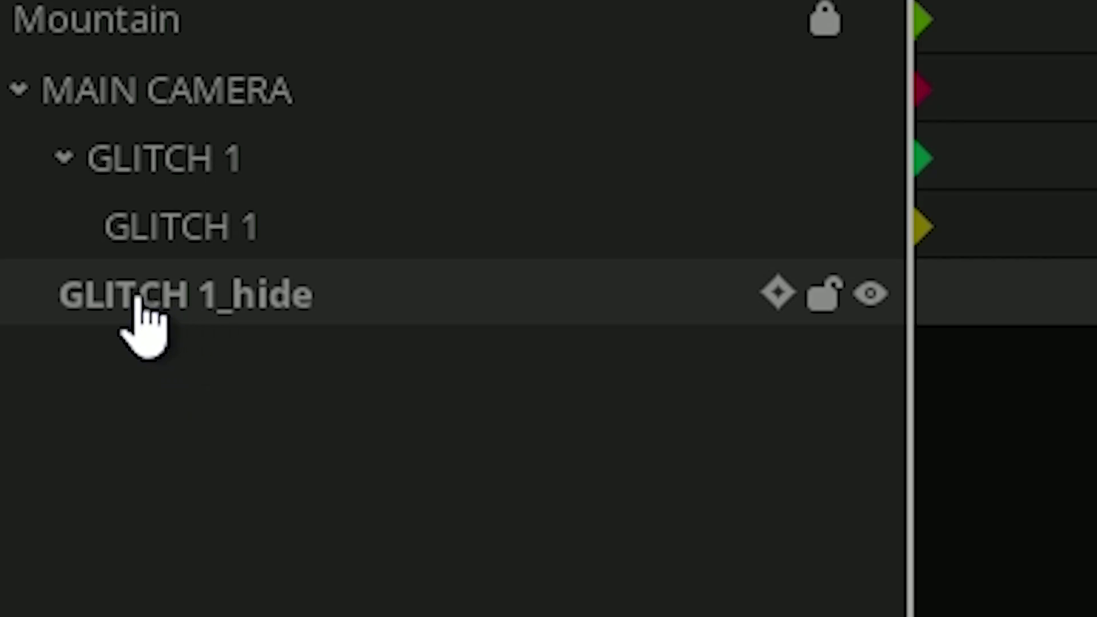
# Step: Parent GLITCH 1_hide to the GLITCH 1 surface and choose its item from the glitches_items image
pyautogui.moveTo(140, 300); pyautogui.dragTo(198, 164)
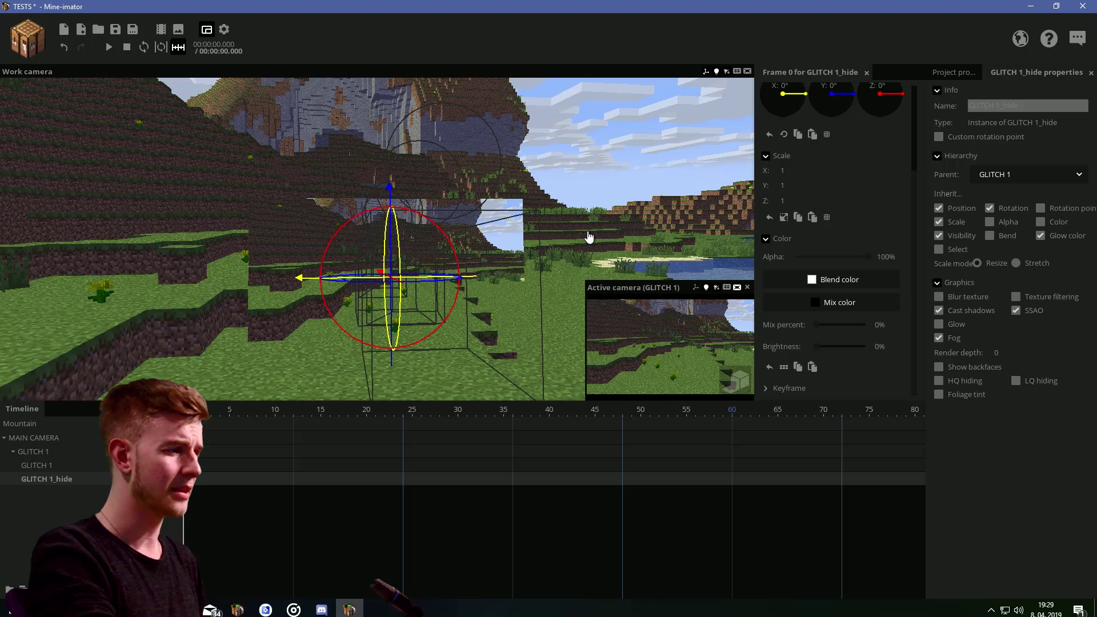
pyautogui.moveTo(587, 232); pyautogui.dragTo(434, 237)
pyautogui.moveTo(902, 94); pyautogui.dragTo(912, 106)
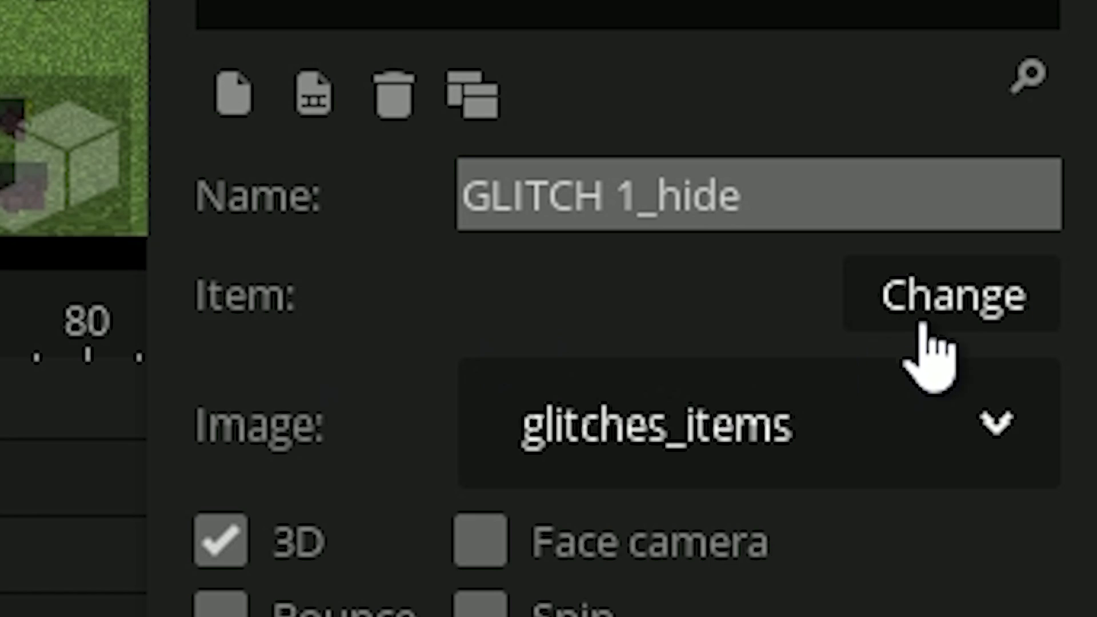
pyautogui.click(1066, 406)
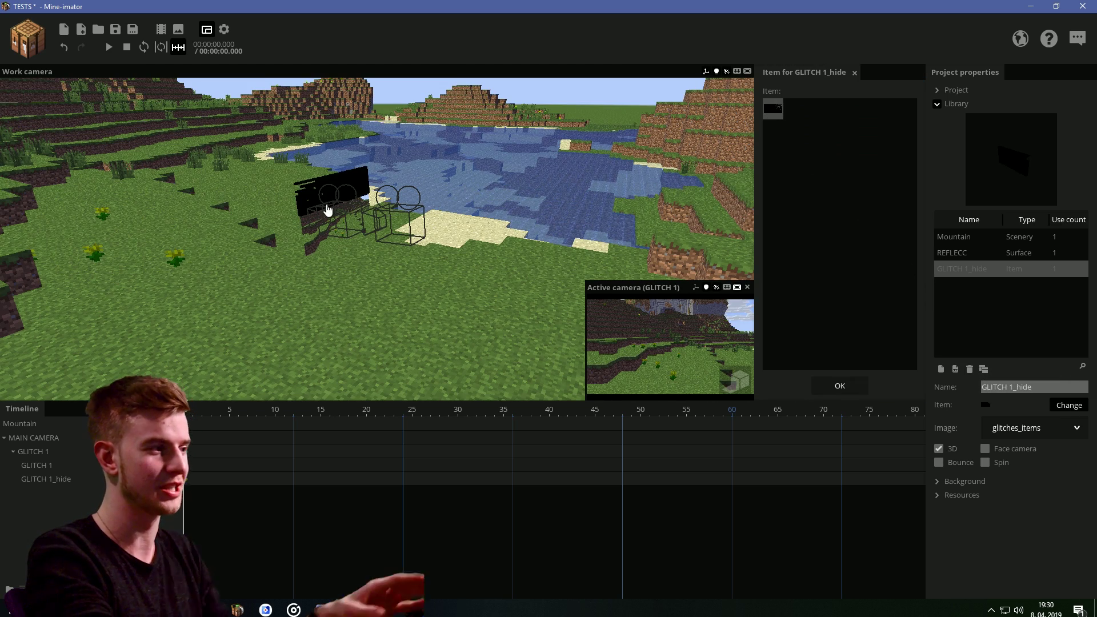
pyautogui.click(840, 386)
# Step: Set the Y rotation of GLITCH 1_hide to 180° and move it to a Y position of about -6.63
pyautogui.click(331, 194)
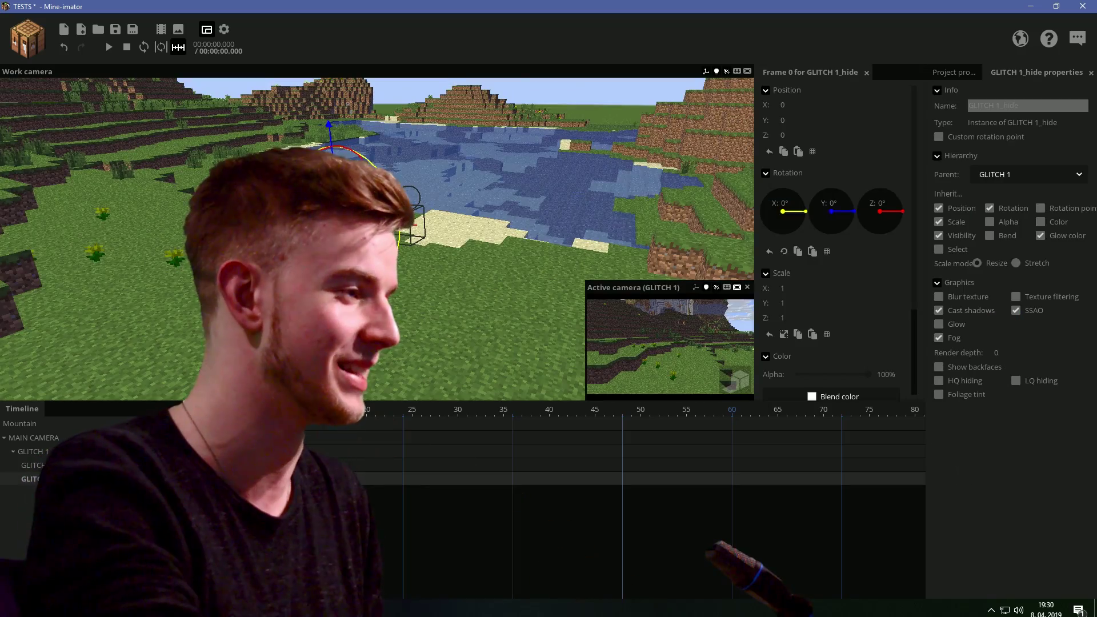
pyautogui.moveTo(850, 213); pyautogui.dragTo(822, 216)
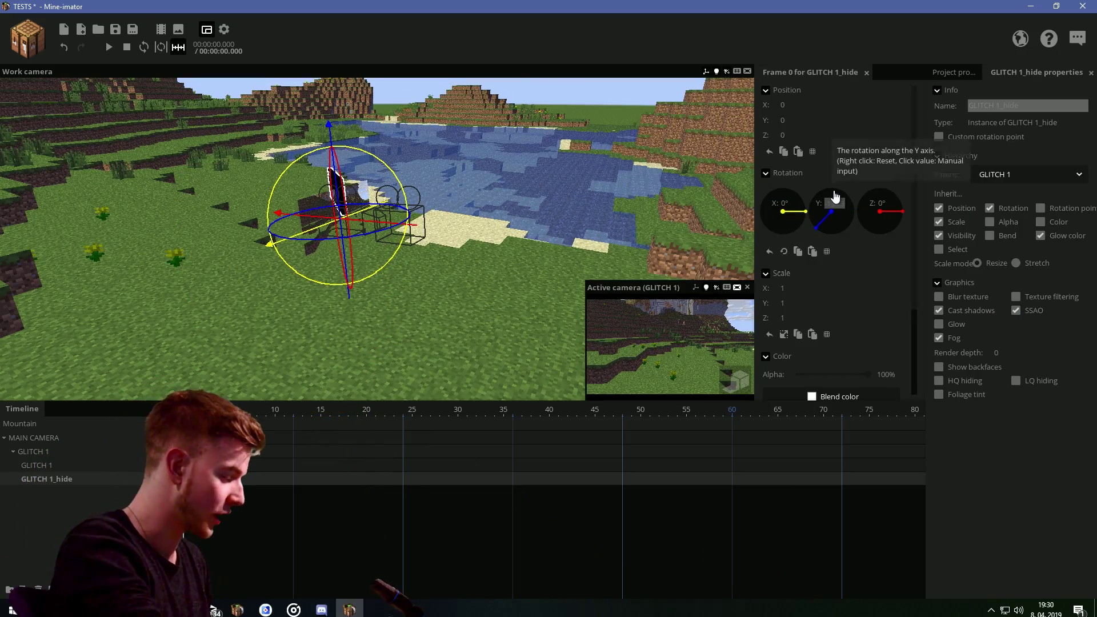
pyautogui.write('180')
pyautogui.press('Return')
pyautogui.scroll(3, 342, 197)
pyautogui.moveTo(343, 197); pyautogui.dragTo(346, 231)
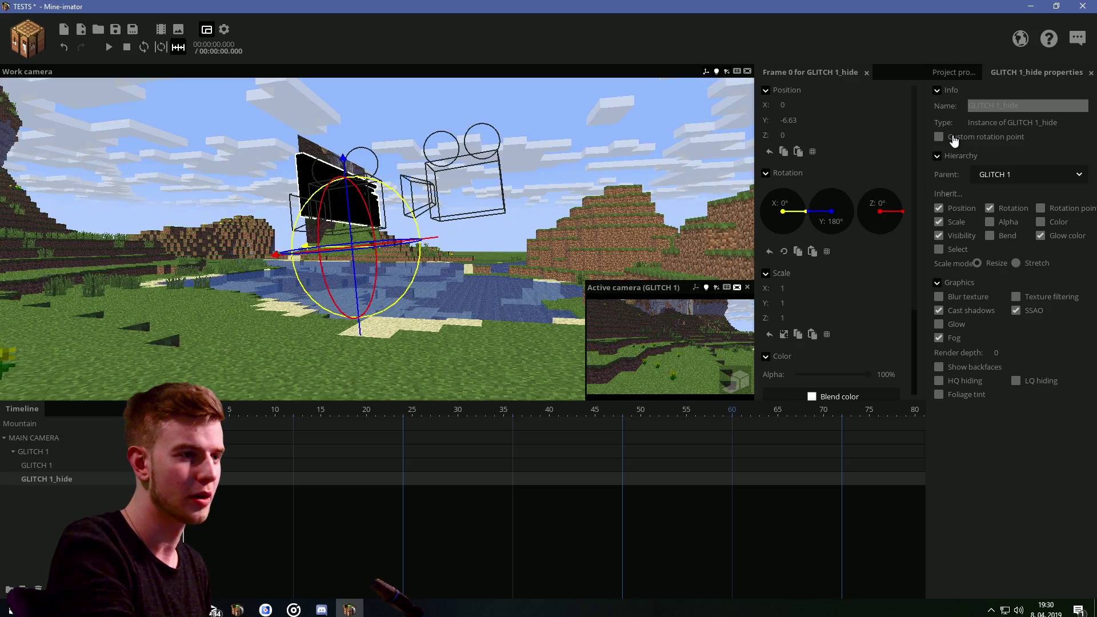
# Step: Give GLITCH 1_hide a custom rotation point of X 8 and Y 8, and move it to a Y position of about -0.57
pyautogui.click(939, 137)
pyautogui.write('8')
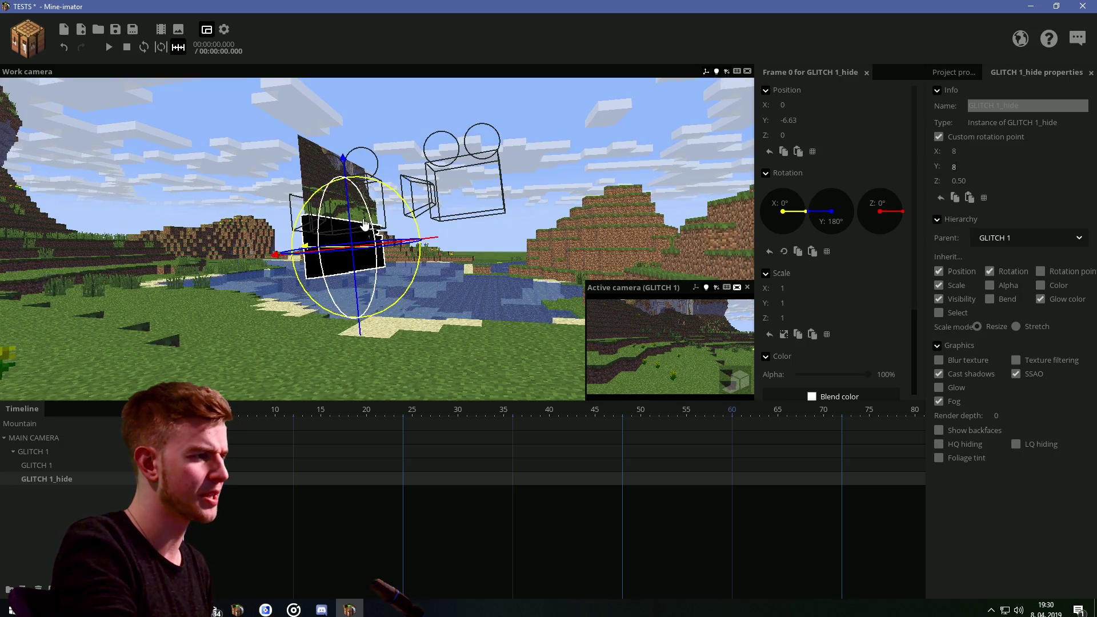
pyautogui.moveTo(349, 213); pyautogui.dragTo(346, 187)
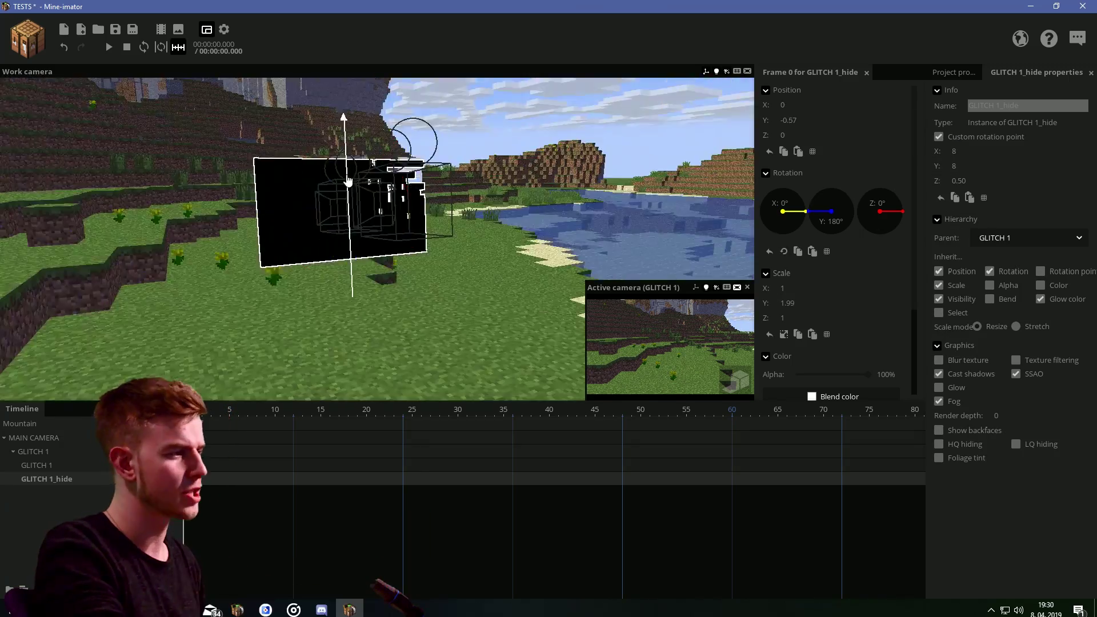
# Step: Hide the GLITCH 1 camera so that MAIN CAMERA supplies the camera preview
pyautogui.moveTo(501, 174); pyautogui.dragTo(457, 228)
pyautogui.click(41, 439)
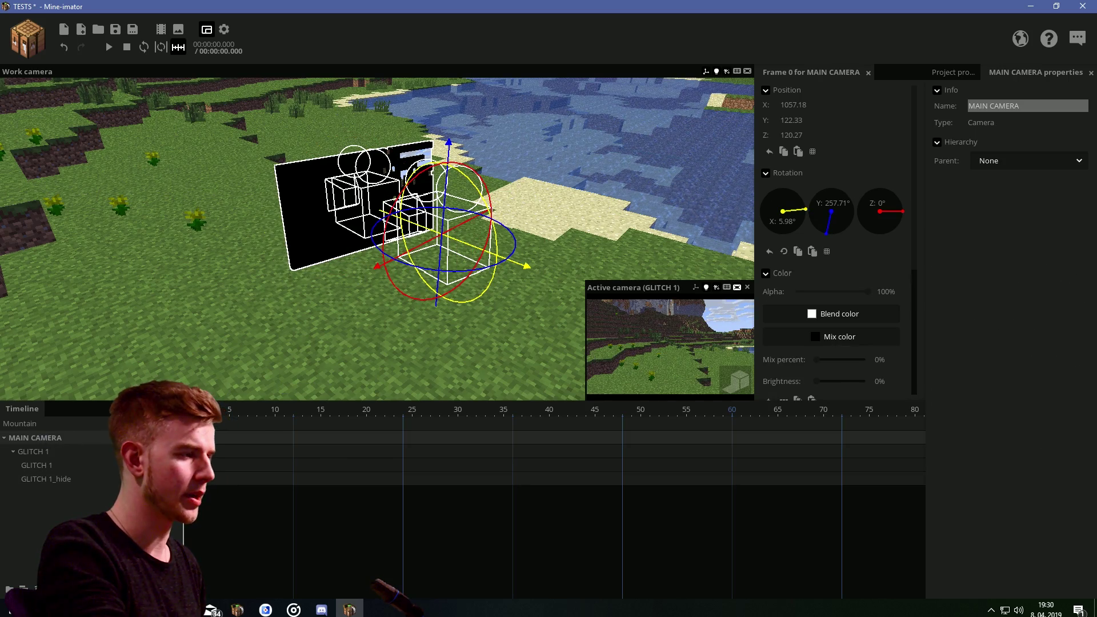
pyautogui.click(175, 465)
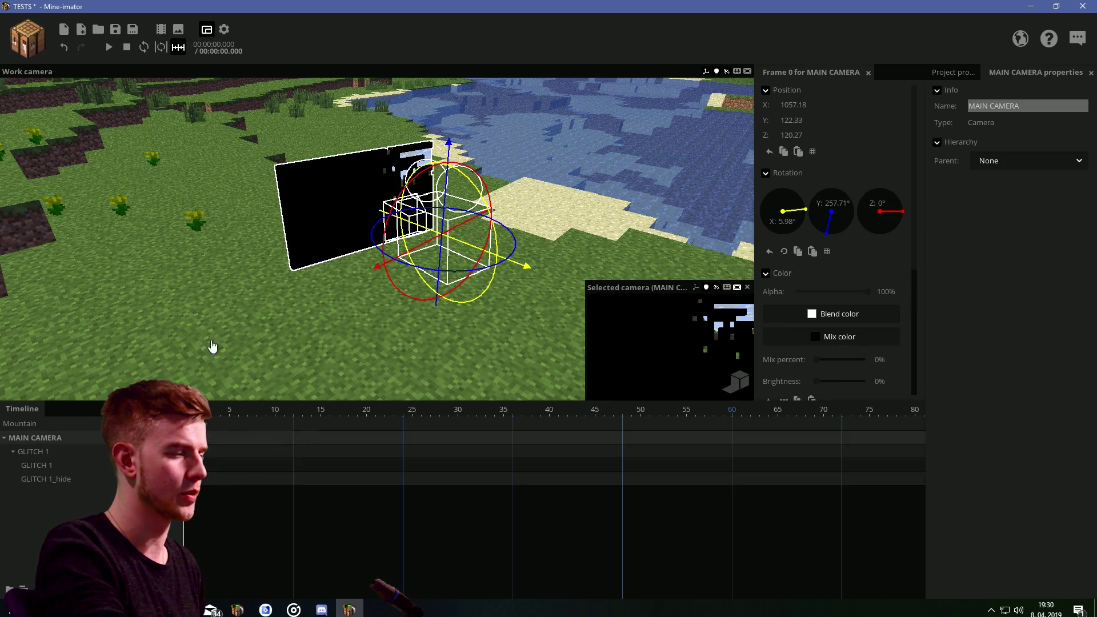
pyautogui.moveTo(212, 347); pyautogui.dragTo(423, 282, button='right')
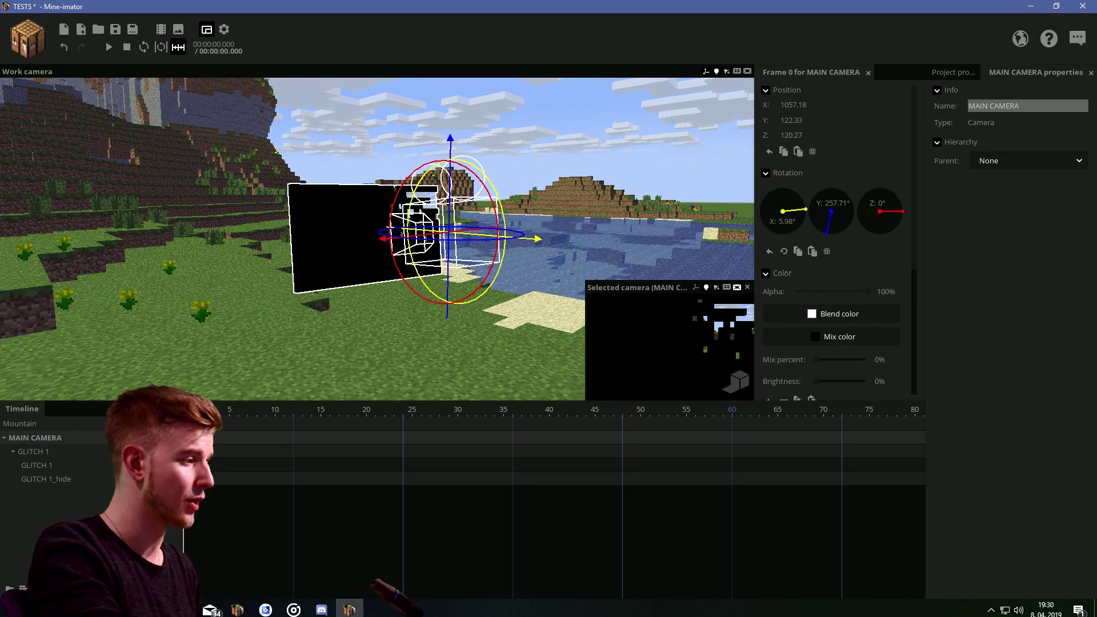
# Step: Enlarge the main camera preview and fit GLITCH 1_hide to it with X position 0.16, Y position 0.09 and Y scale 1.99
pyautogui.click(103, 482)
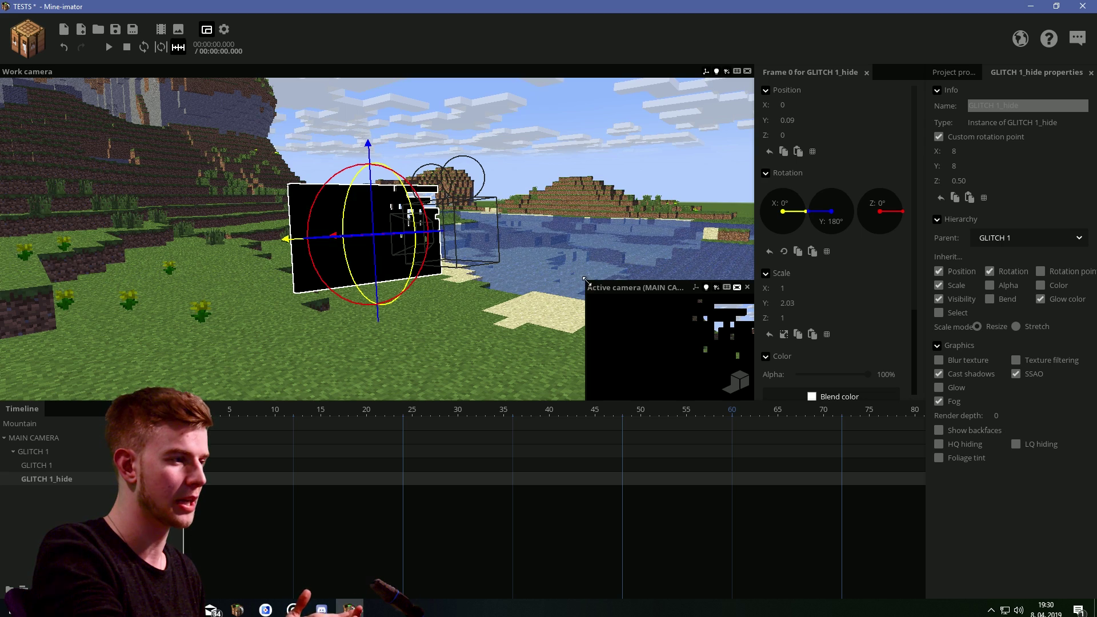
pyautogui.moveTo(585, 280); pyautogui.dragTo(419, 253)
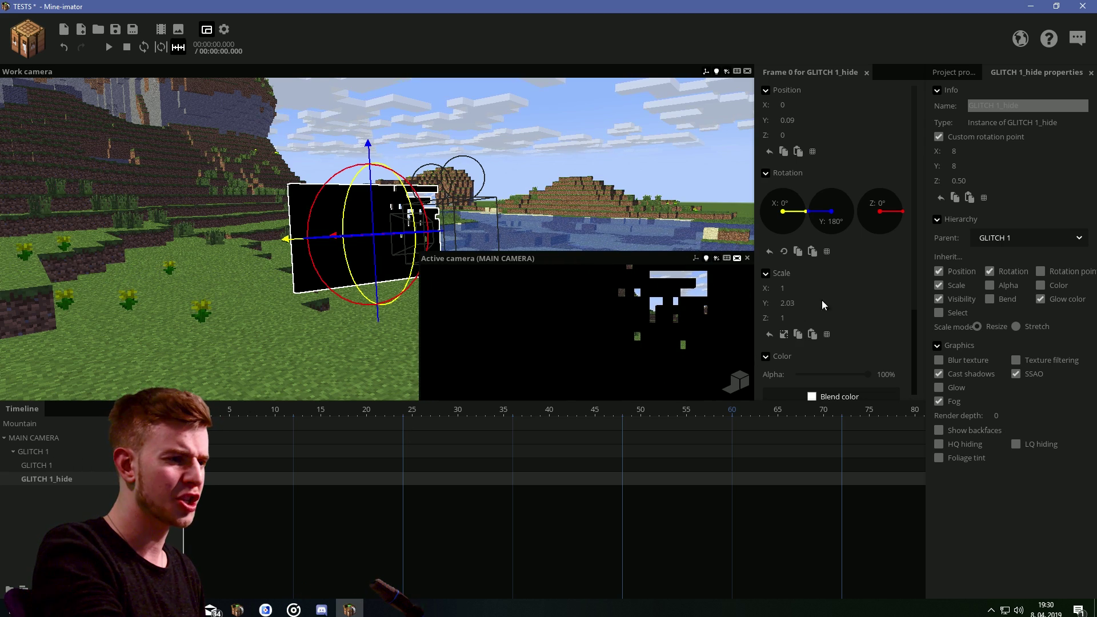
pyautogui.moveTo(822, 302); pyautogui.dragTo(795, 300)
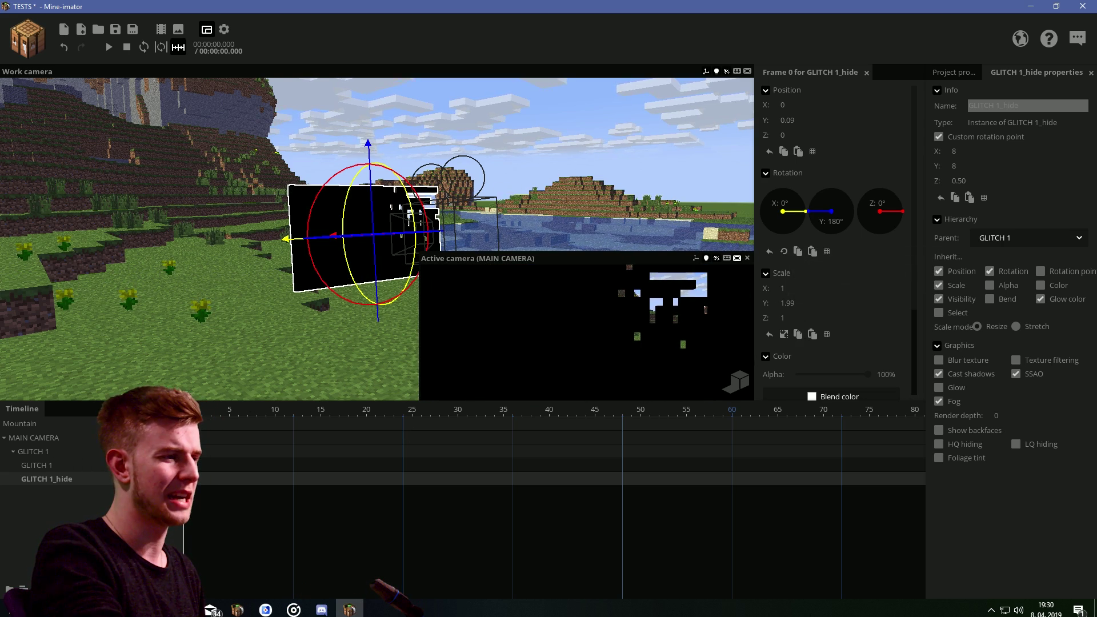
pyautogui.moveTo(543, 183); pyautogui.dragTo(456, 240)
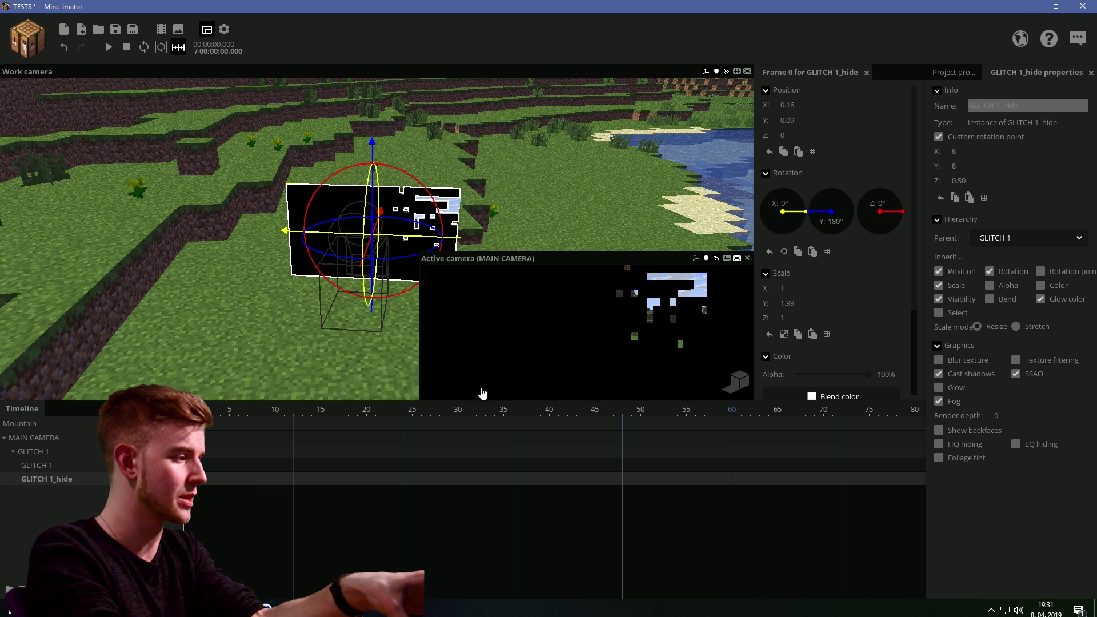
# Step: Flatten GLITCH 1_hide by reducing its Z scale to about 0.00
pyautogui.moveTo(782, 318); pyautogui.dragTo(747, 325)
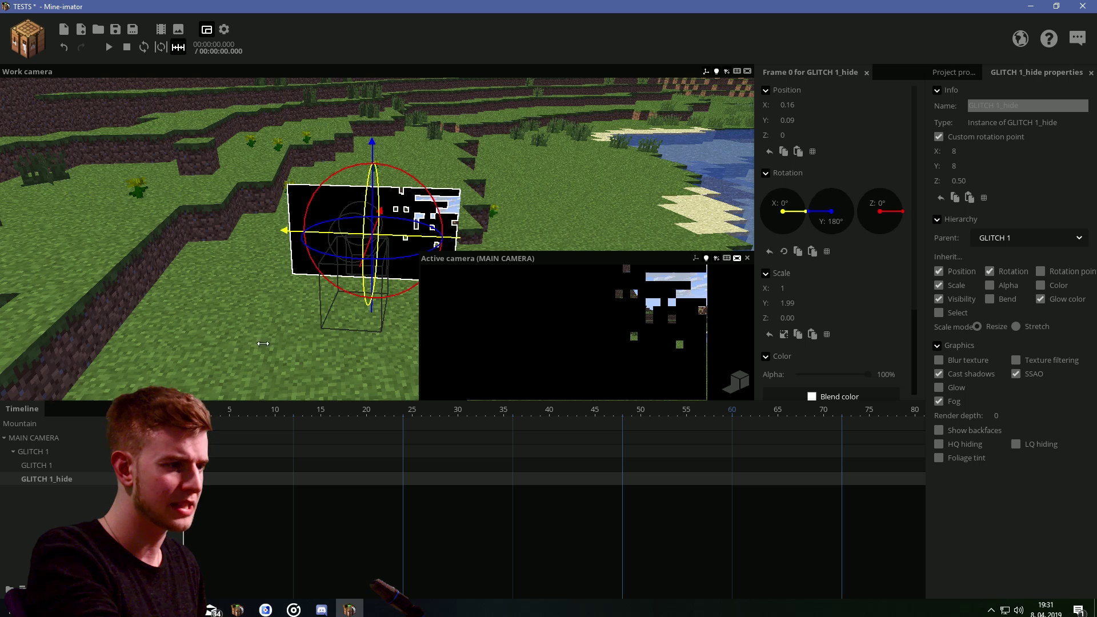
pyautogui.moveTo(264, 345); pyautogui.dragTo(434, 334)
pyautogui.moveTo(377, 239); pyautogui.dragTo(406, 201, button='right')
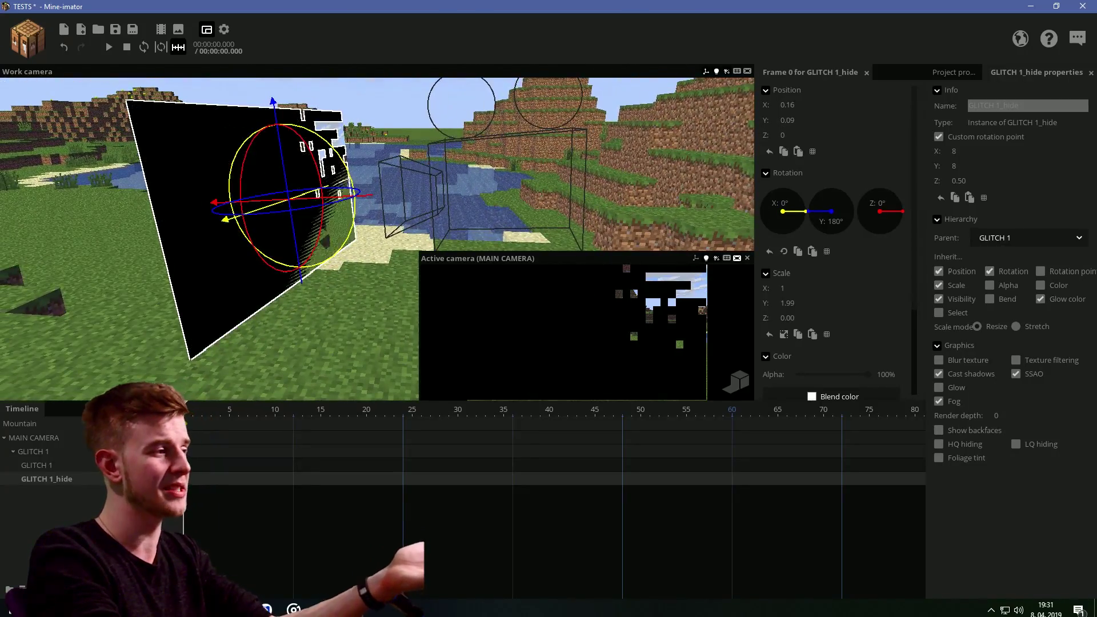
# Step: Offset GLITCH 1_hide from the surface with a Z position of -0.01 and check its placement
pyautogui.moveTo(458, 164); pyautogui.dragTo(480, 166)
pyautogui.moveTo(774, 113); pyautogui.dragTo(468, 157, button='right')
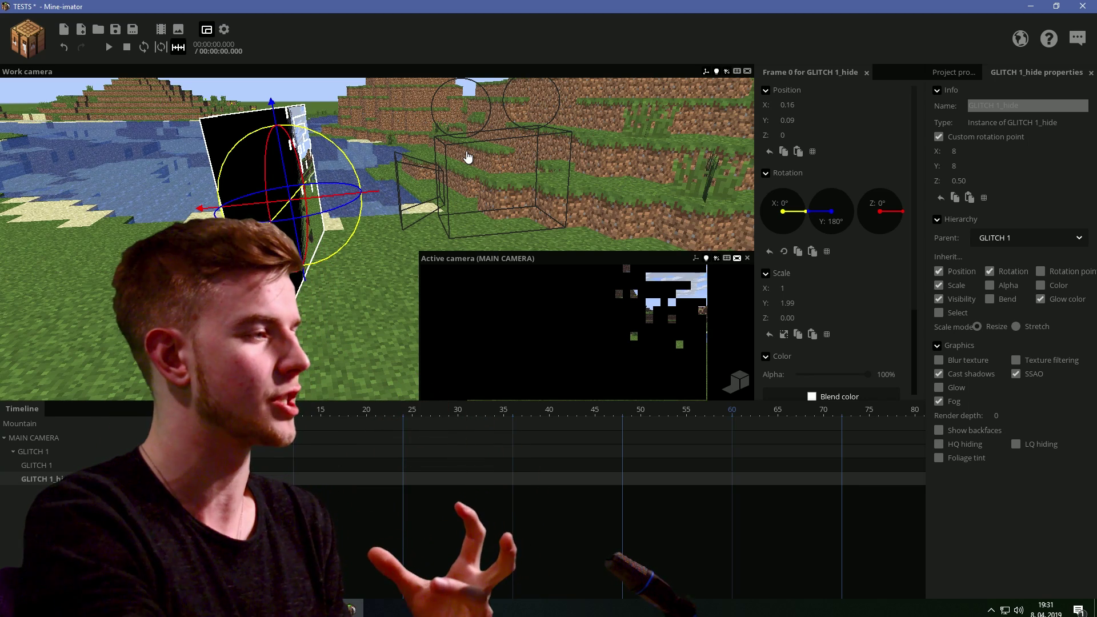
pyautogui.moveTo(376, 191); pyautogui.dragTo(379, 191)
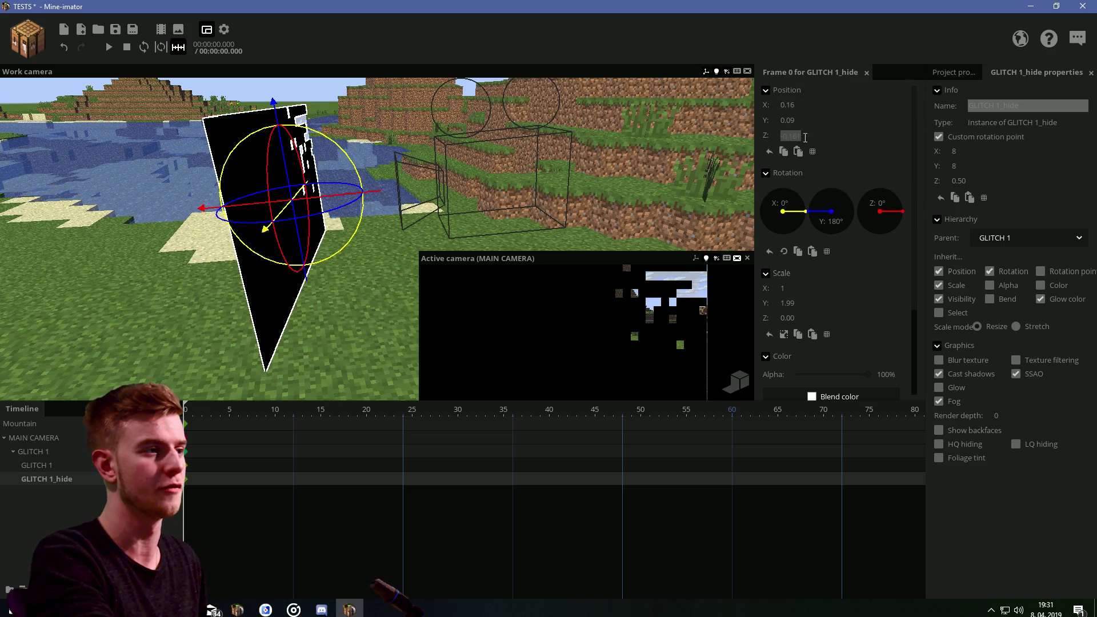
pyautogui.press('BackSpace')
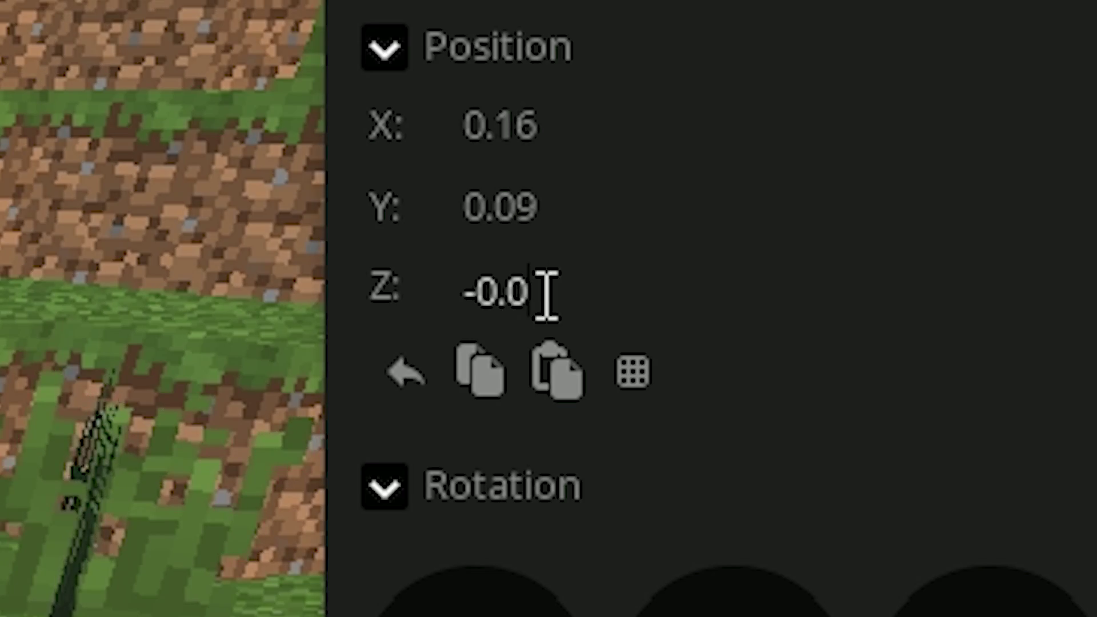
pyautogui.write('1')
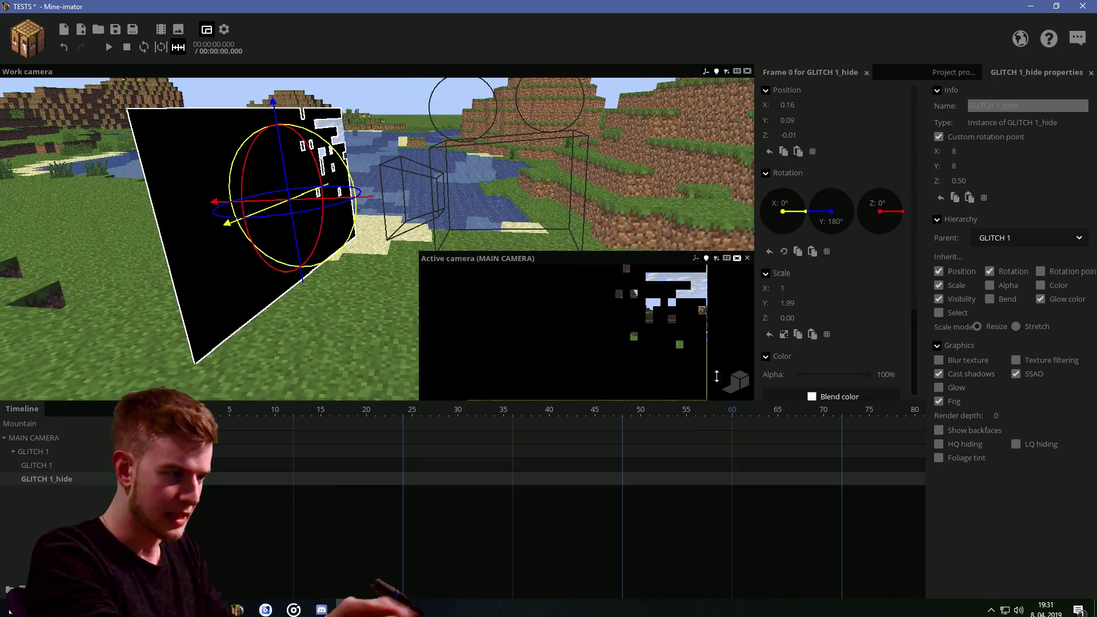
pyautogui.moveTo(529, 235); pyautogui.dragTo(350, 200)
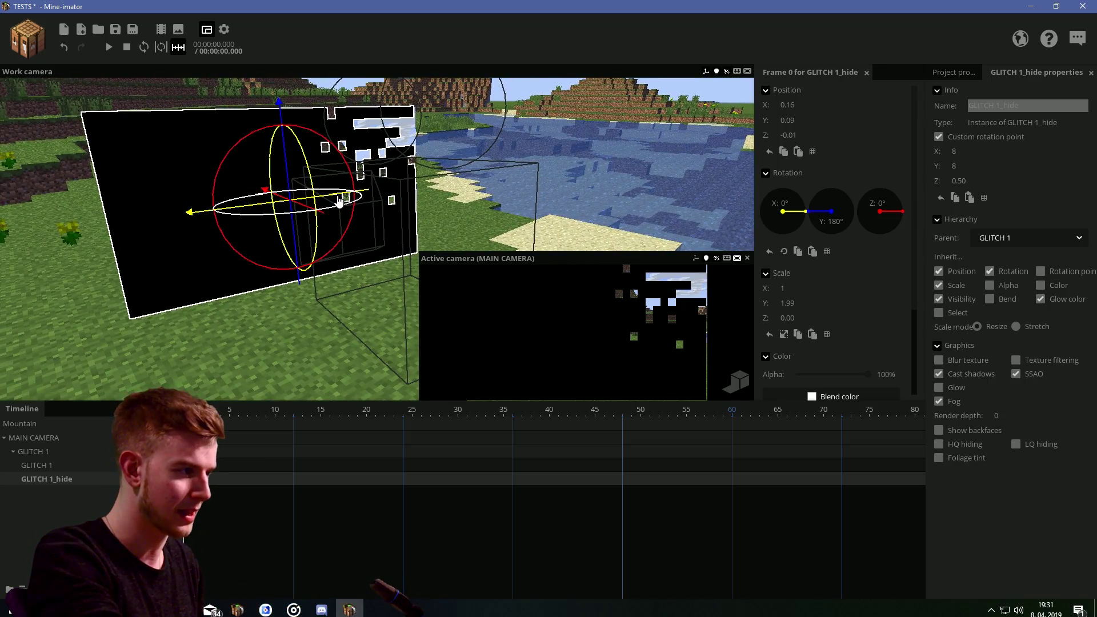
# Step: Rename the GLITCH 1 surface to GLITCH 1_PLANE and its child camera to GLITCH 1_CAMERA
pyautogui.click(34, 451)
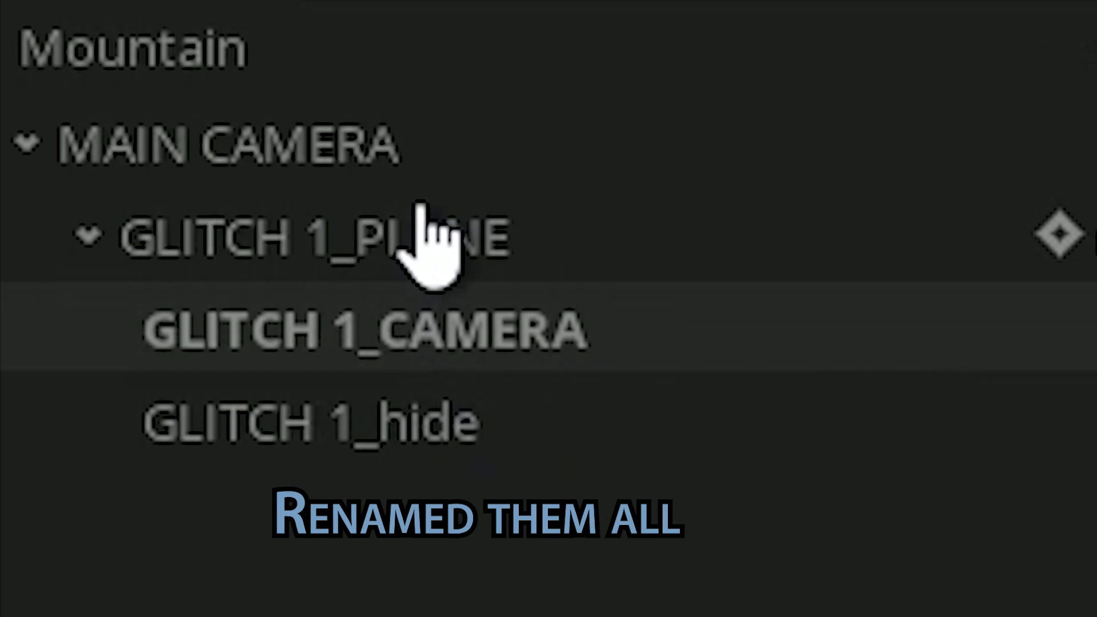
pyautogui.click(62, 449)
pyautogui.click(73, 466)
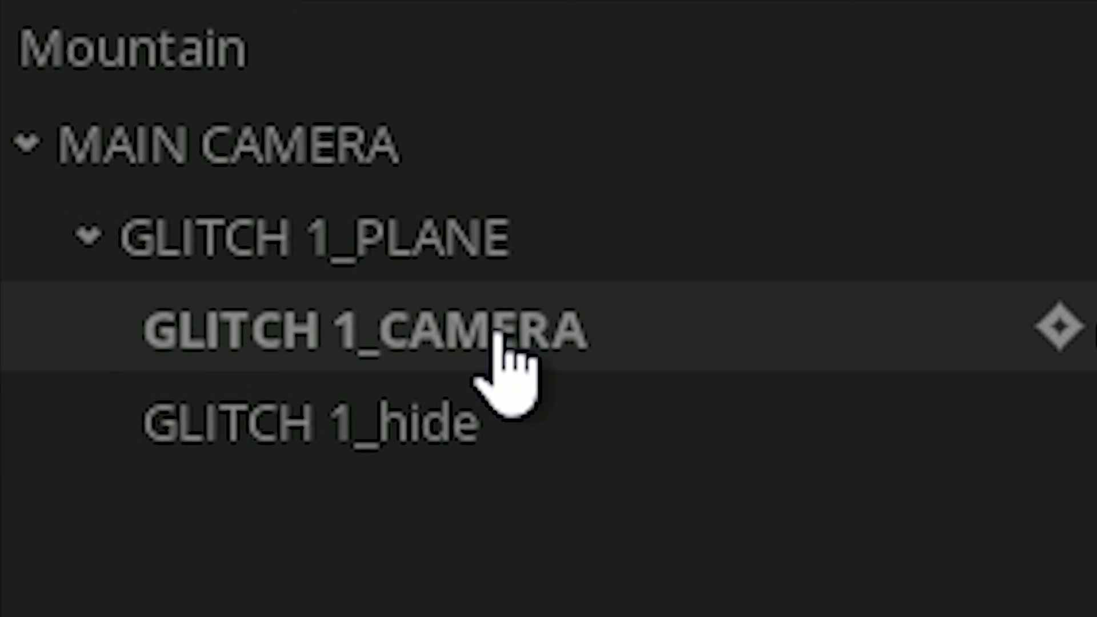
pyautogui.click(393, 457)
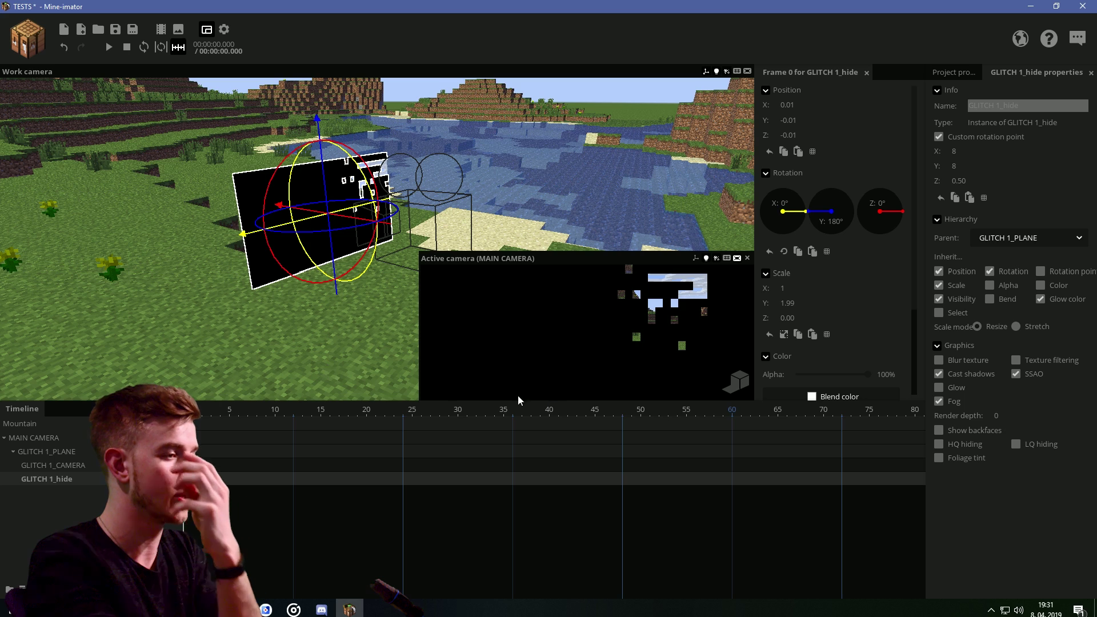
# Step: Set the render depth to 2 for GLITCH 1_PLANE and 1 for GLITCH 1_hide, and reduce GLITCH 1_hide's alpha to 1%
pyautogui.click(80, 452)
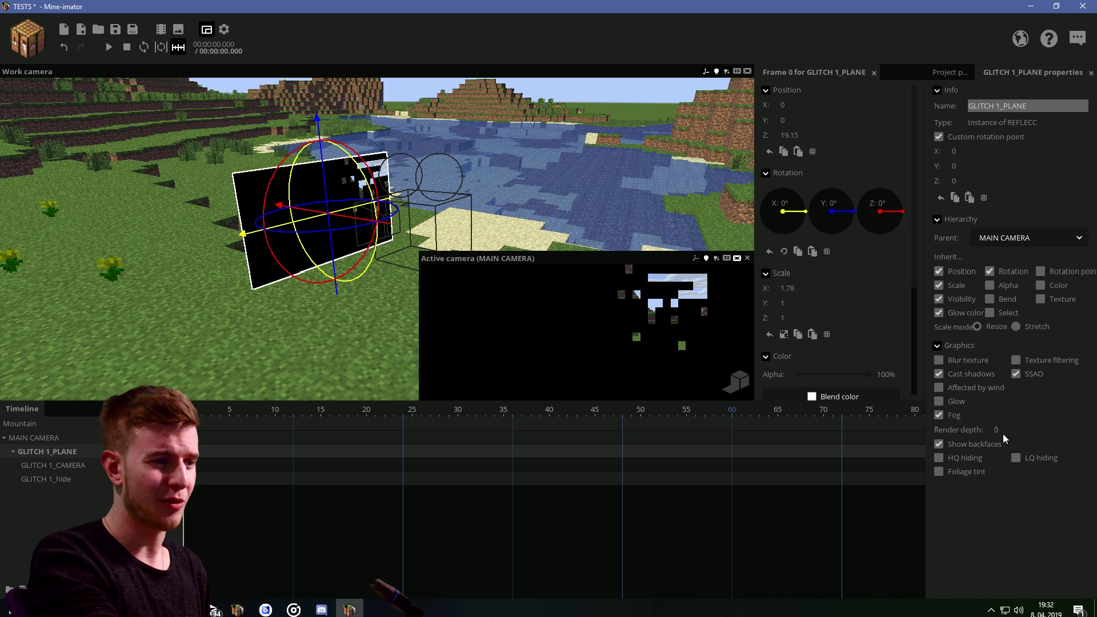
pyautogui.moveTo(1002, 432); pyautogui.dragTo(1011, 431)
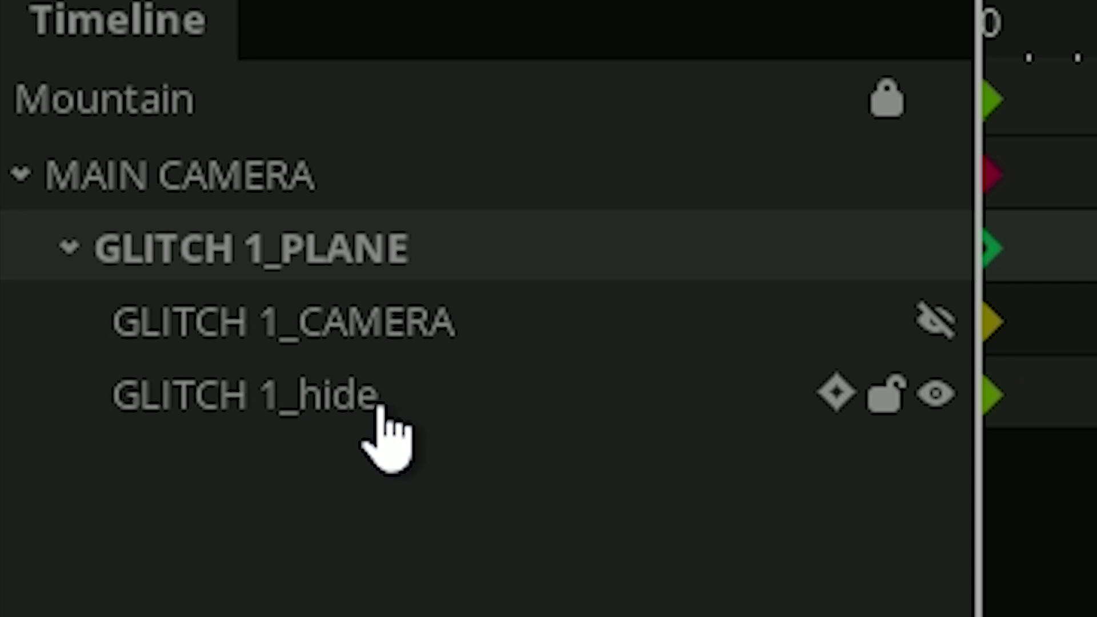
pyautogui.click(379, 407)
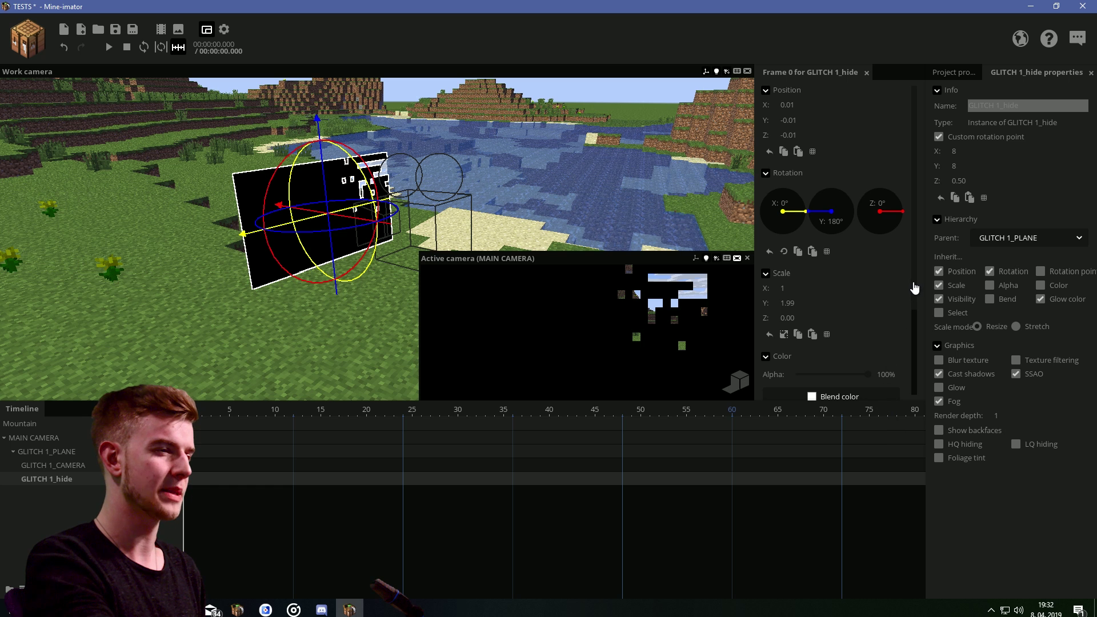
pyautogui.moveTo(914, 289); pyautogui.dragTo(799, 324)
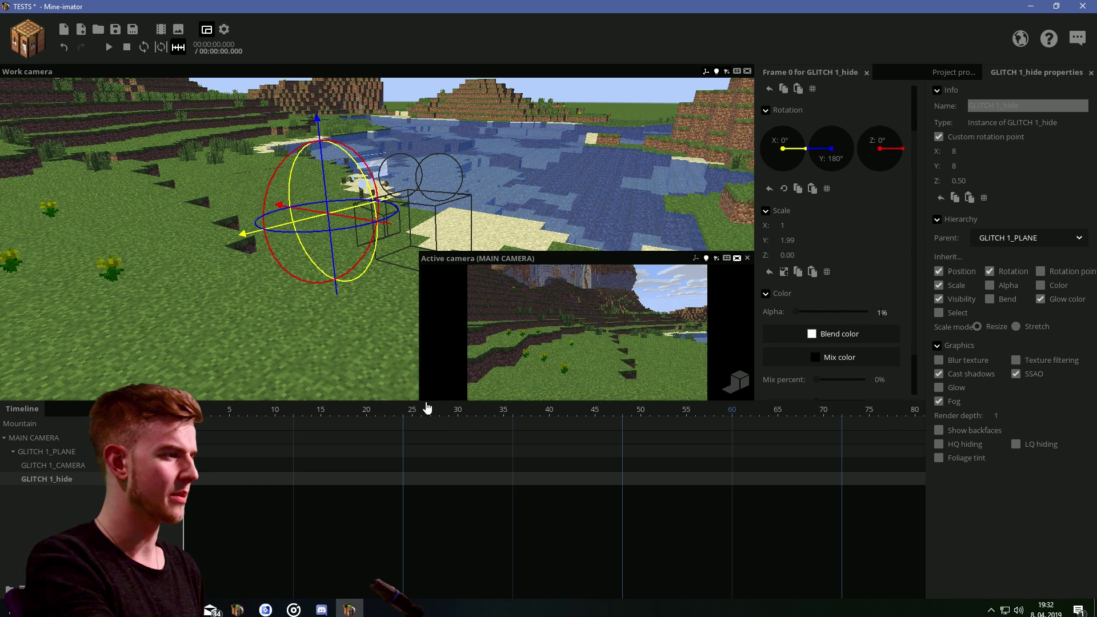
# Step: Try rotating GLITCH 1_PLANE about its Z axis, as far as -7.72°, and revert the rotation each time
pyautogui.click(69, 451)
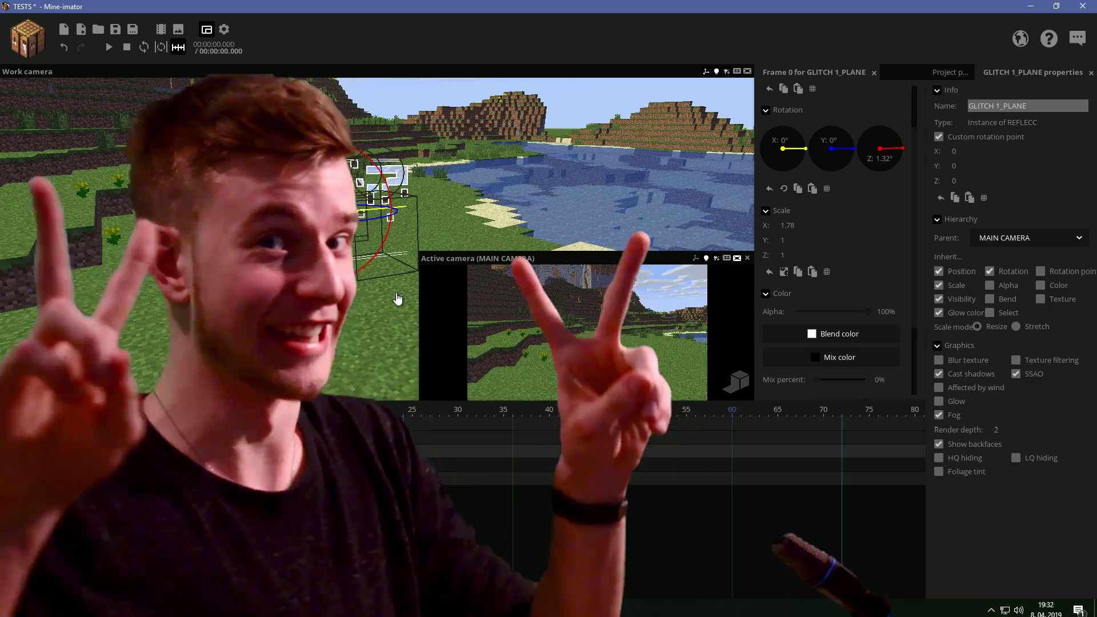
pyautogui.rightClick(874, 167)
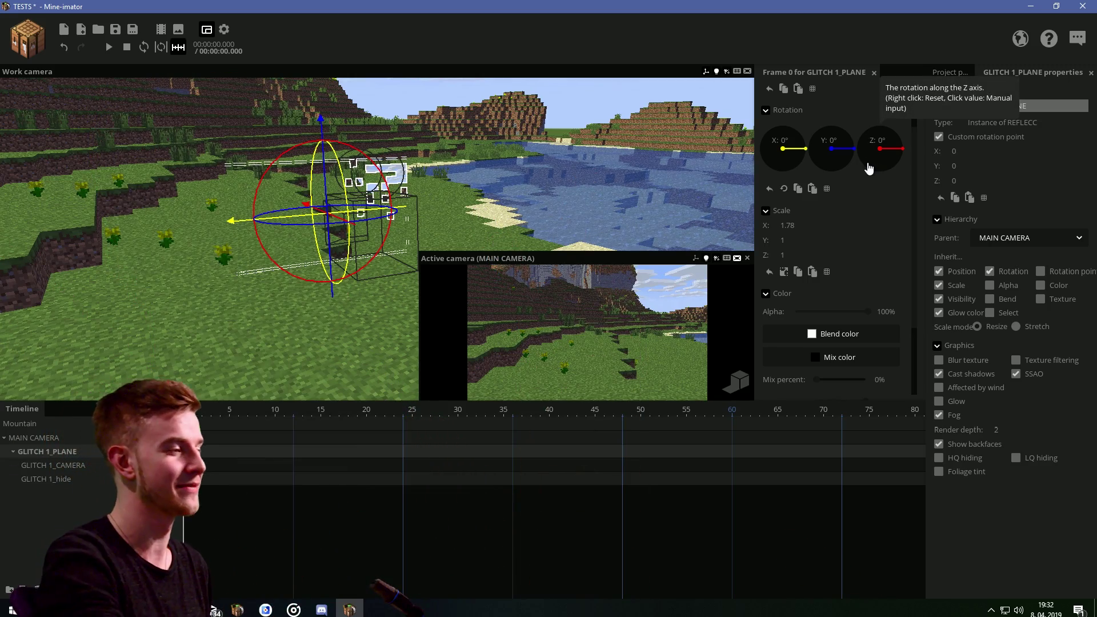
pyautogui.moveTo(514, 165); pyautogui.dragTo(480, 186)
pyautogui.moveTo(408, 212)
pyautogui.mouseDown()
pyautogui.moveTo(377, 222)
pyautogui.moveTo(422, 220)
pyautogui.mouseUp()
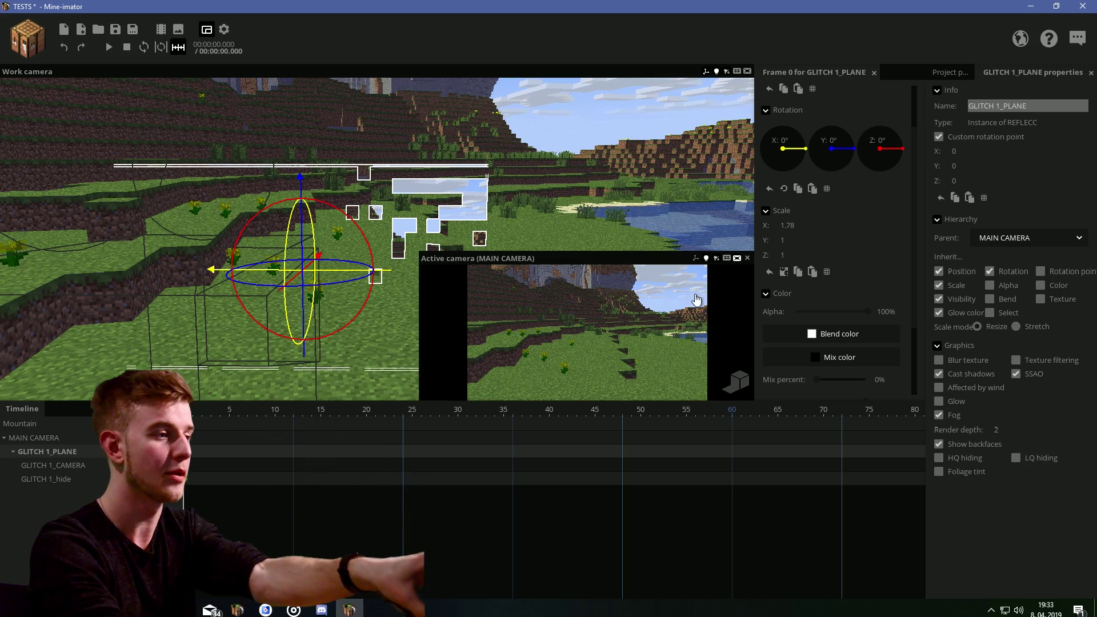
pyautogui.moveTo(343, 320); pyautogui.dragTo(320, 297, button='right')
pyautogui.moveTo(507, 196); pyautogui.dragTo(506, 196, button='right')
pyautogui.press('s')
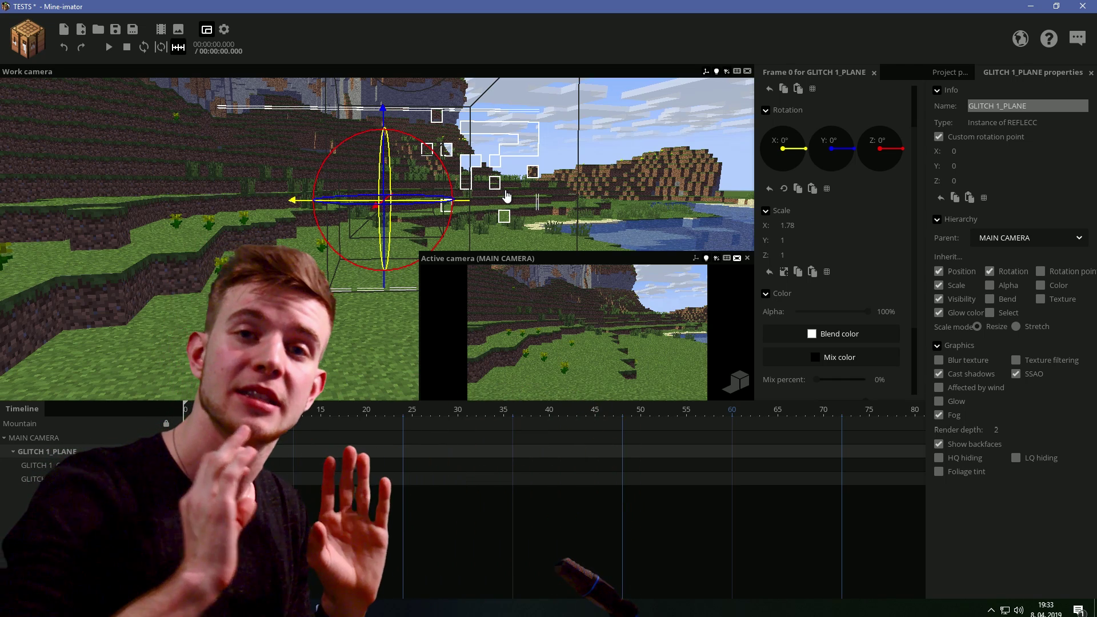
pyautogui.moveTo(450, 220); pyautogui.dragTo(459, 246)
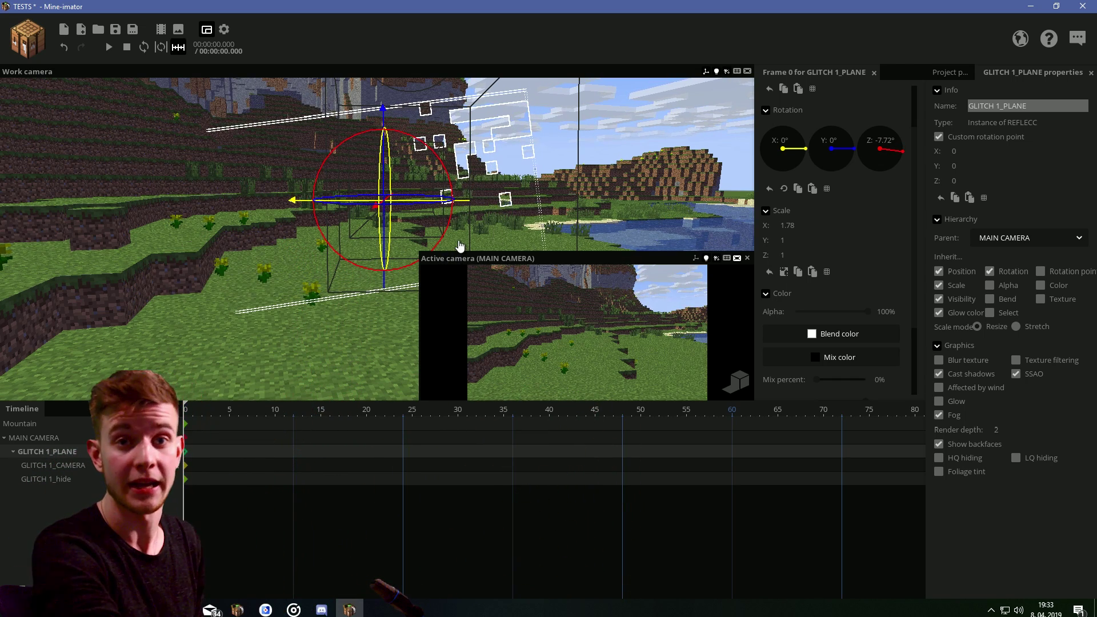
pyautogui.hotkey('ctrl', 'z')
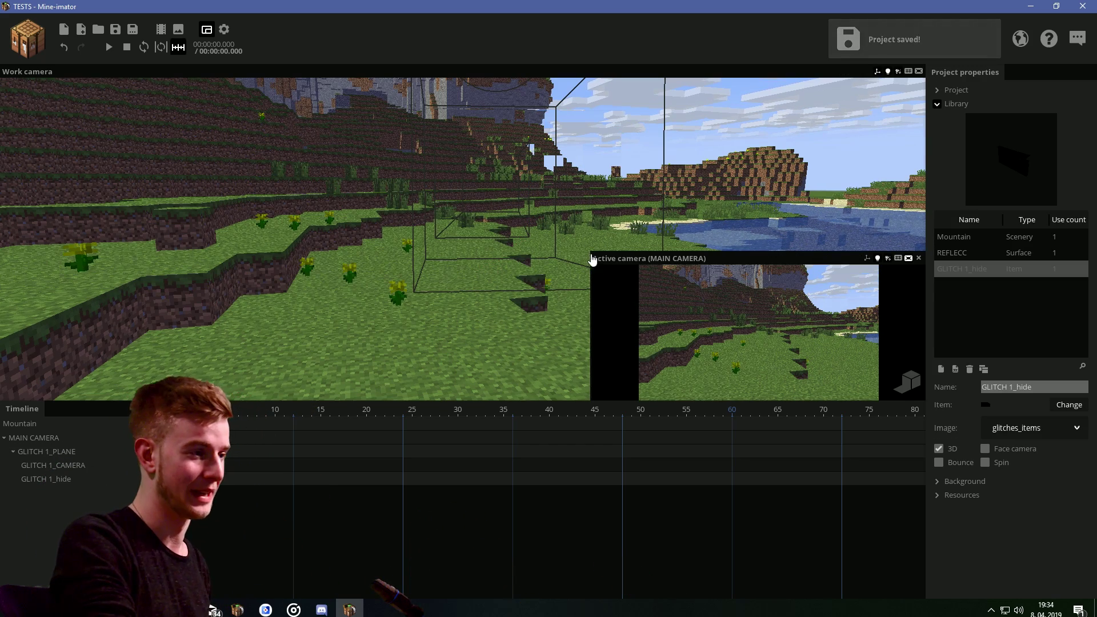
# Step: Enlarge the camera preview and switch it to rendered quality with MAIN CAMERA selected
pyautogui.moveTo(593, 260); pyautogui.dragTo(494, 171)
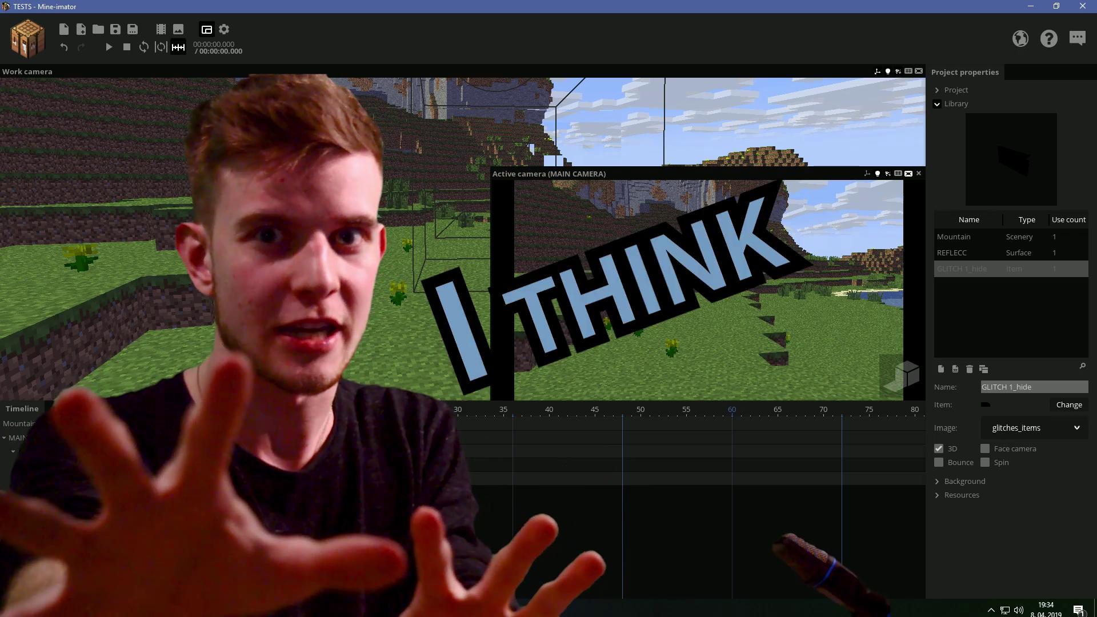
pyautogui.click(55, 438)
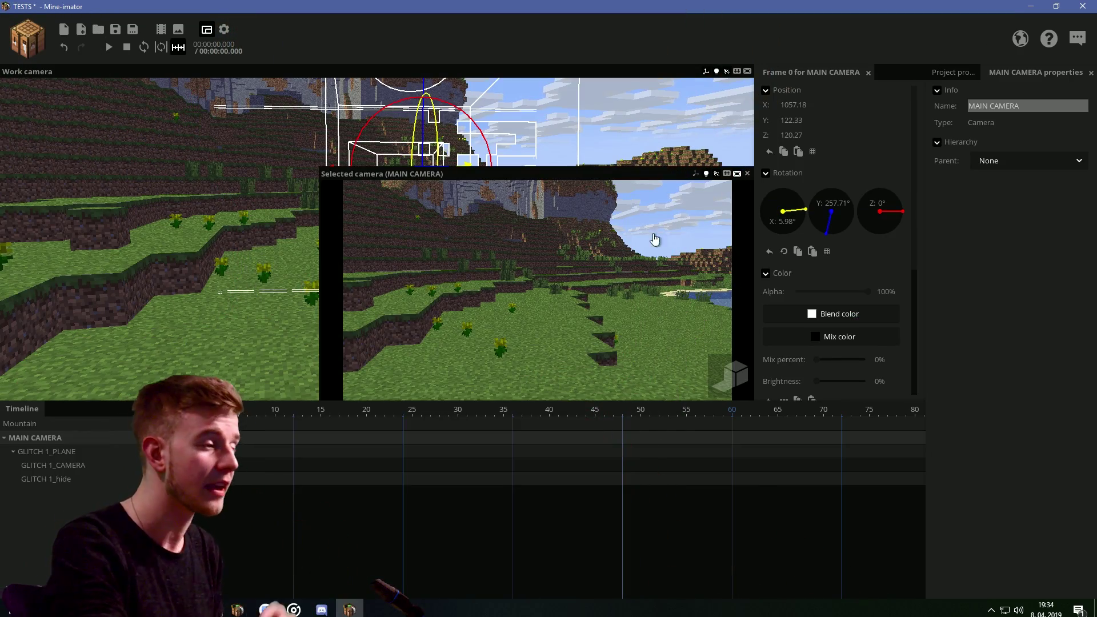
pyautogui.click(741, 376)
# Step: Enable depth of field on MAIN CAMERA with range 0, fade size 0 and blur size 3.10%
pyautogui.scroll(-5, 908, 297)
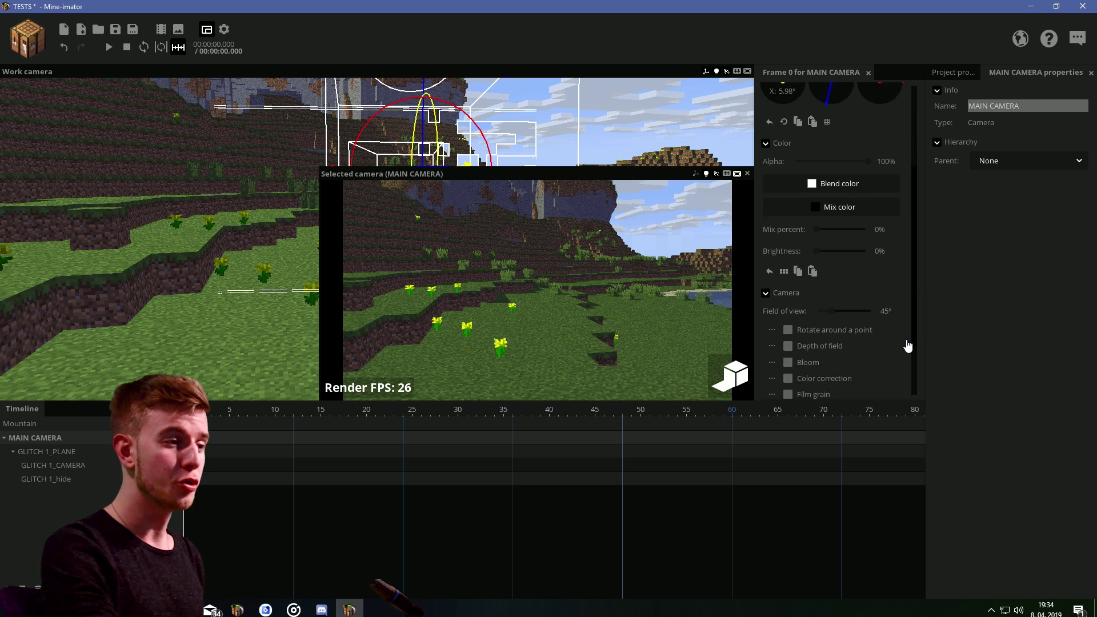
pyautogui.click(789, 267)
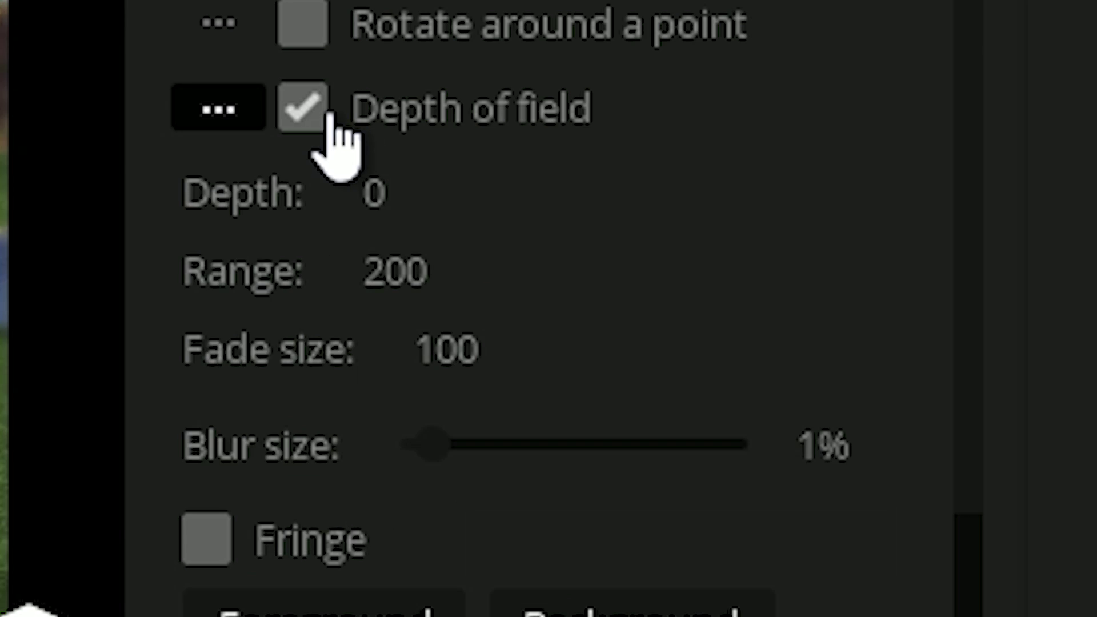
pyautogui.moveTo(813, 299); pyautogui.dragTo(808, 300)
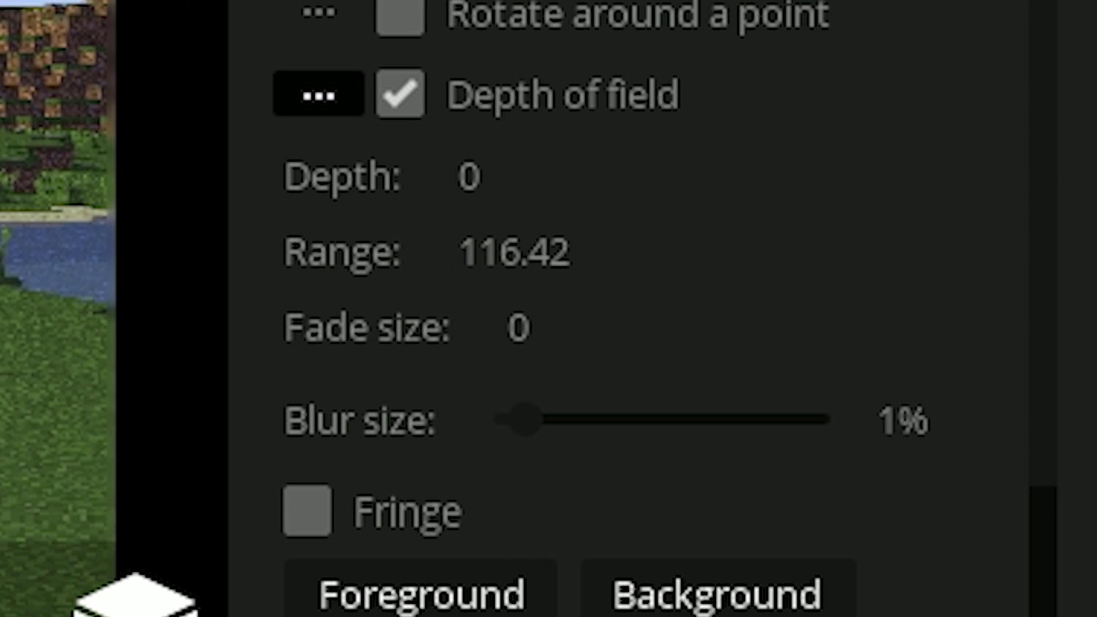
pyautogui.moveTo(530, 200); pyautogui.dragTo(137, 279)
pyautogui.moveTo(524, 420); pyautogui.dragTo(594, 426)
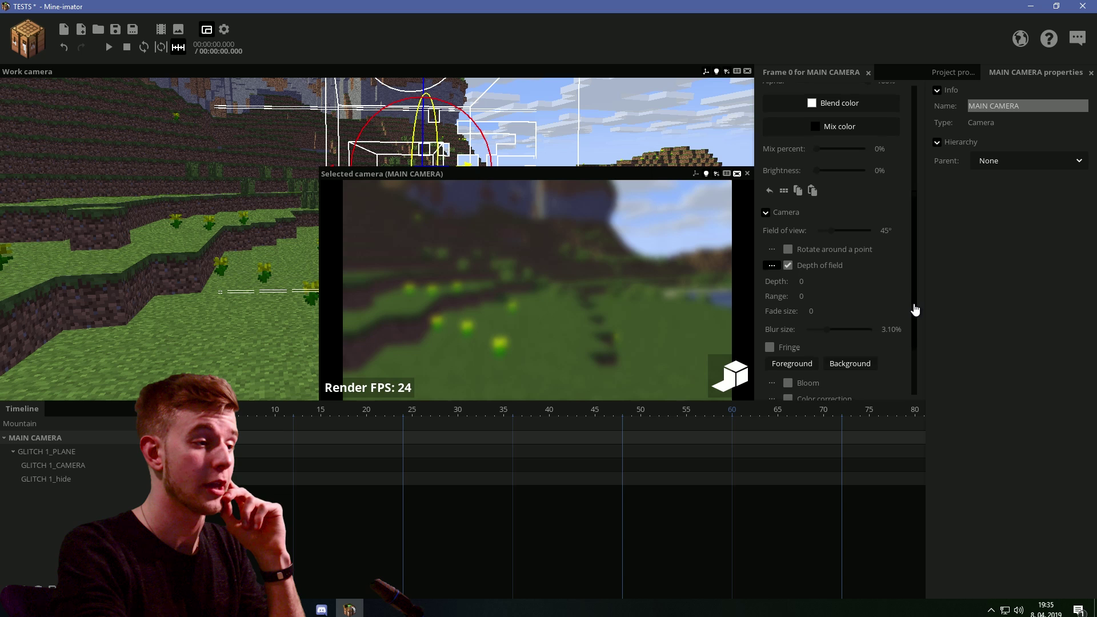
# Step: Enable MAIN CAMERA's fringe with red, green and blue offsets of 169.57%, 163.04% and 192.39%, adjusting the red and blue angles
pyautogui.scroll(-2, 857, 320)
pyautogui.click(789, 287)
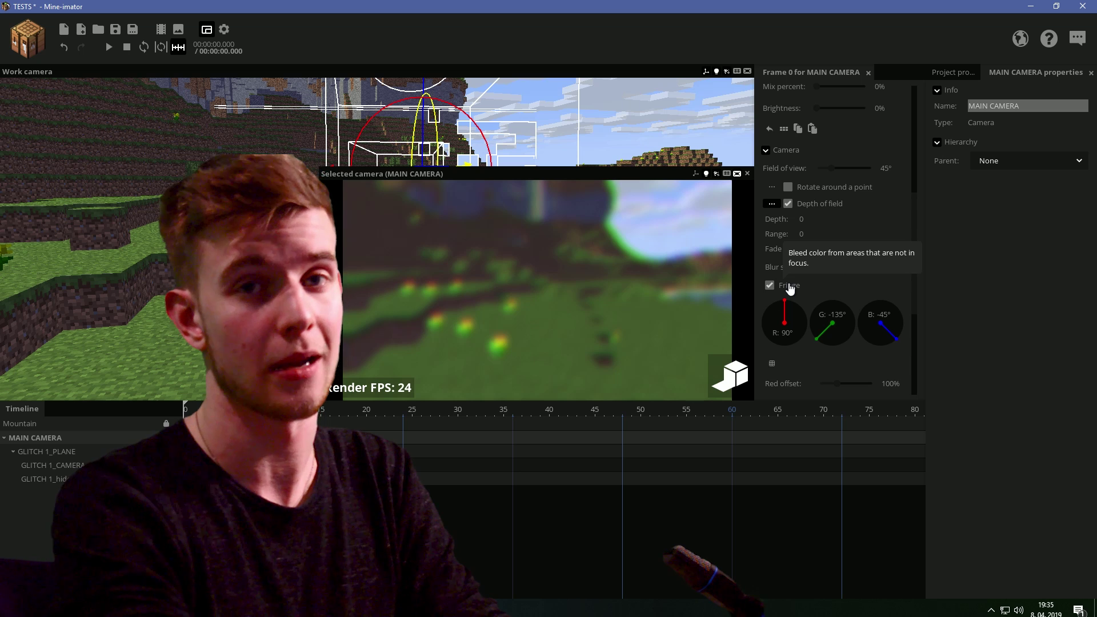
pyautogui.moveTo(838, 384); pyautogui.dragTo(850, 391)
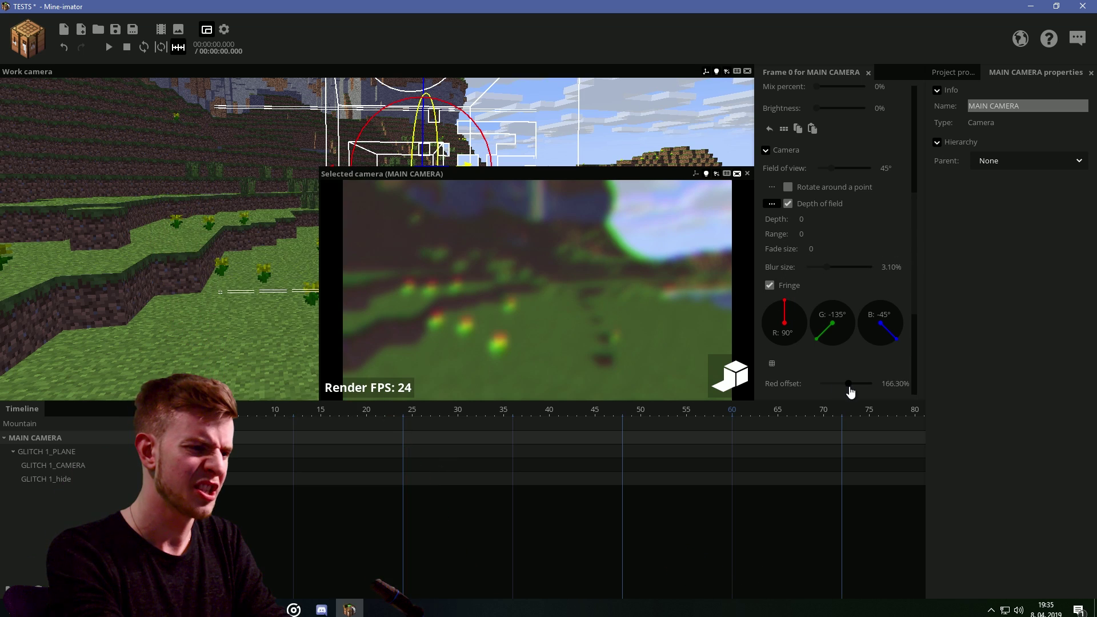
pyautogui.scroll(-4, 865, 336)
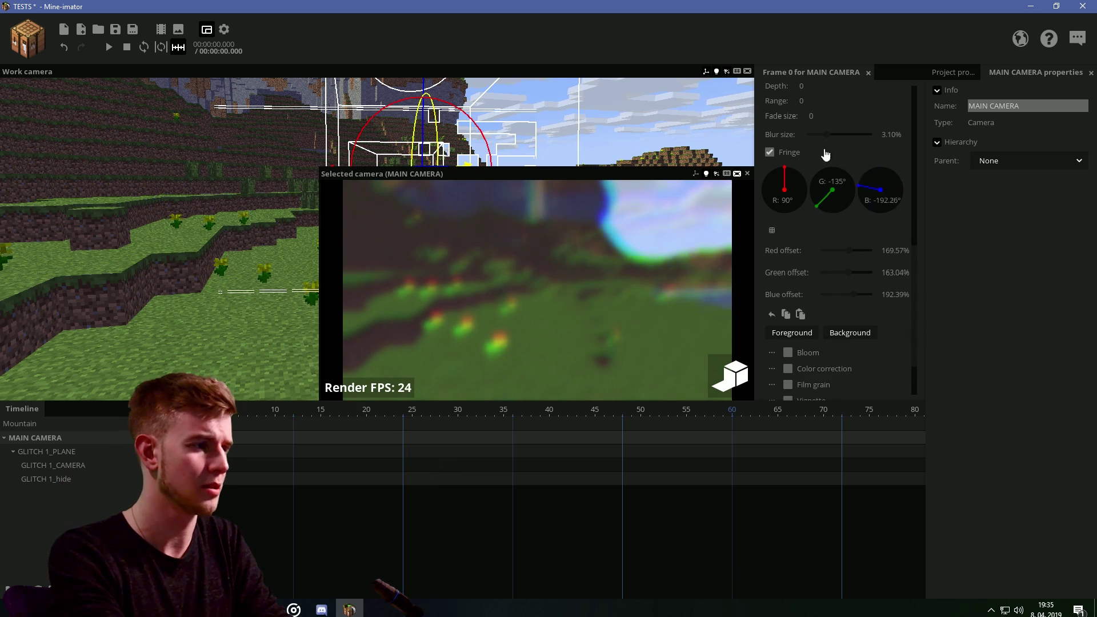
# Step: Enable depth of field on GLITCH 1_CAMERA with range 0, fade size 0 and blur size 3.88%
pyautogui.click(91, 470)
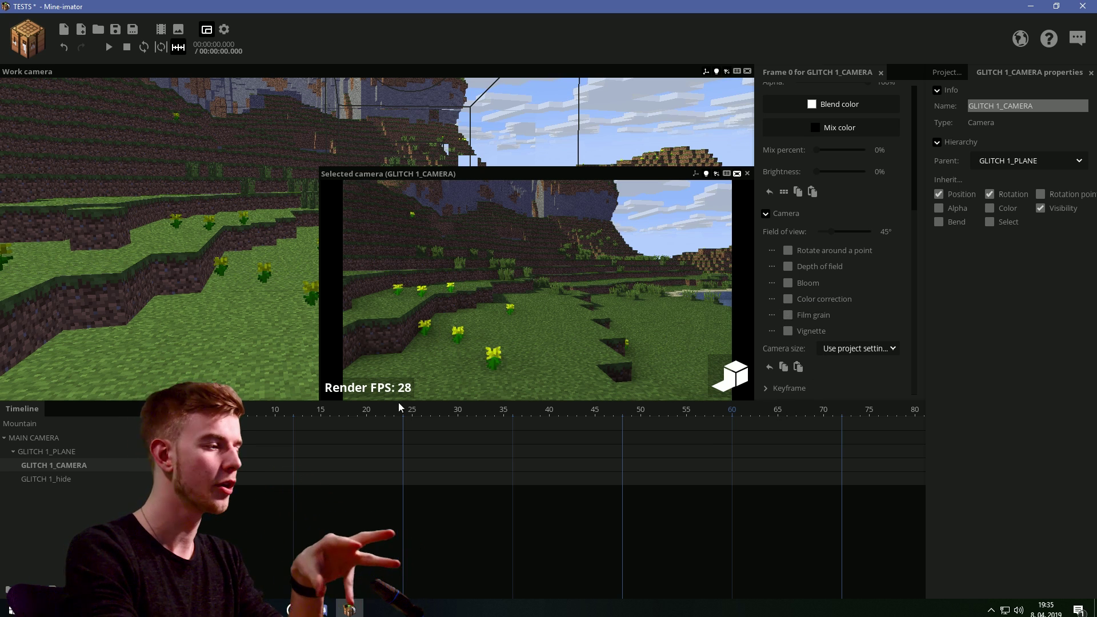
pyautogui.click(789, 267)
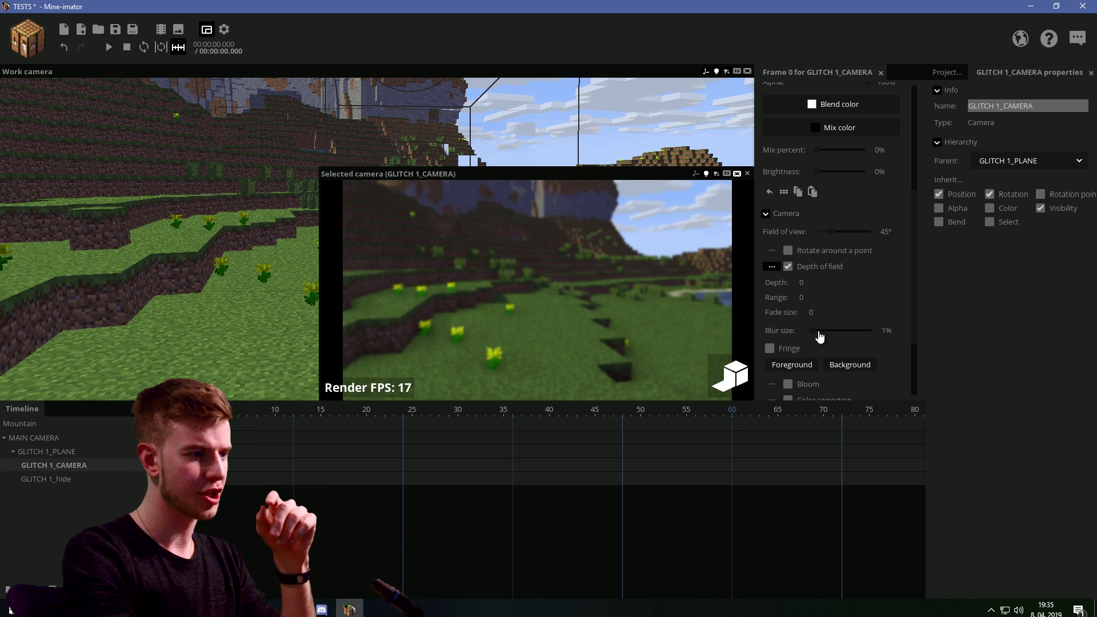
pyautogui.moveTo(819, 337); pyautogui.dragTo(851, 337)
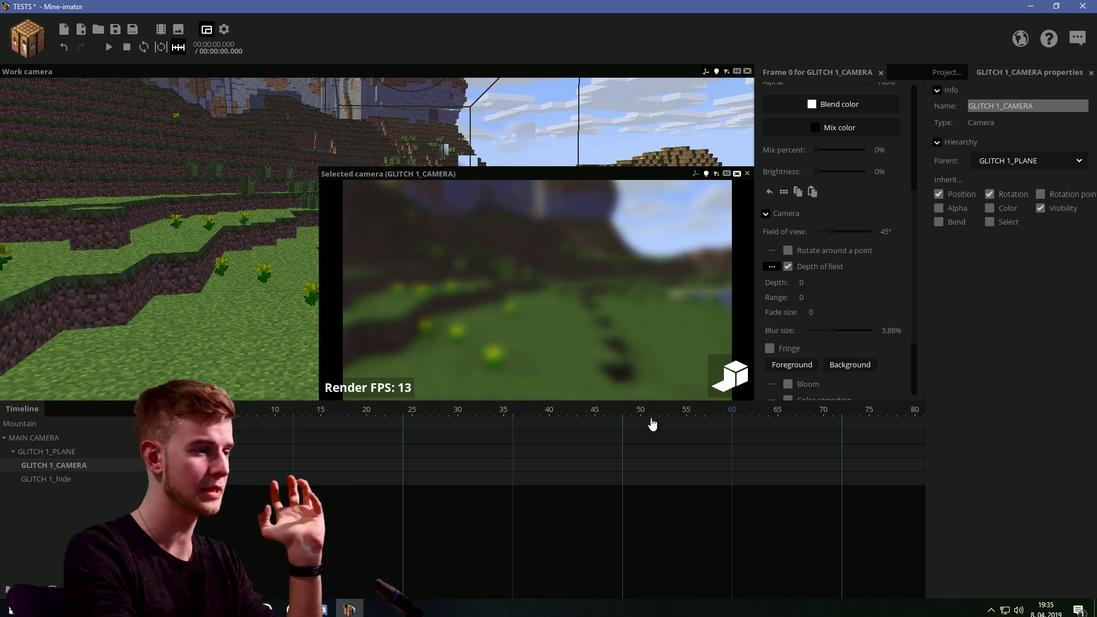
# Step: Enable GLITCH 1_CAMERA's fringe with angles R 201.60°, G -246.45°, B 41.31° and red, green, blue offsets of 78.26%, 211.96%, 153.26%
pyautogui.click(770, 348)
pyautogui.scroll(-5, 911, 321)
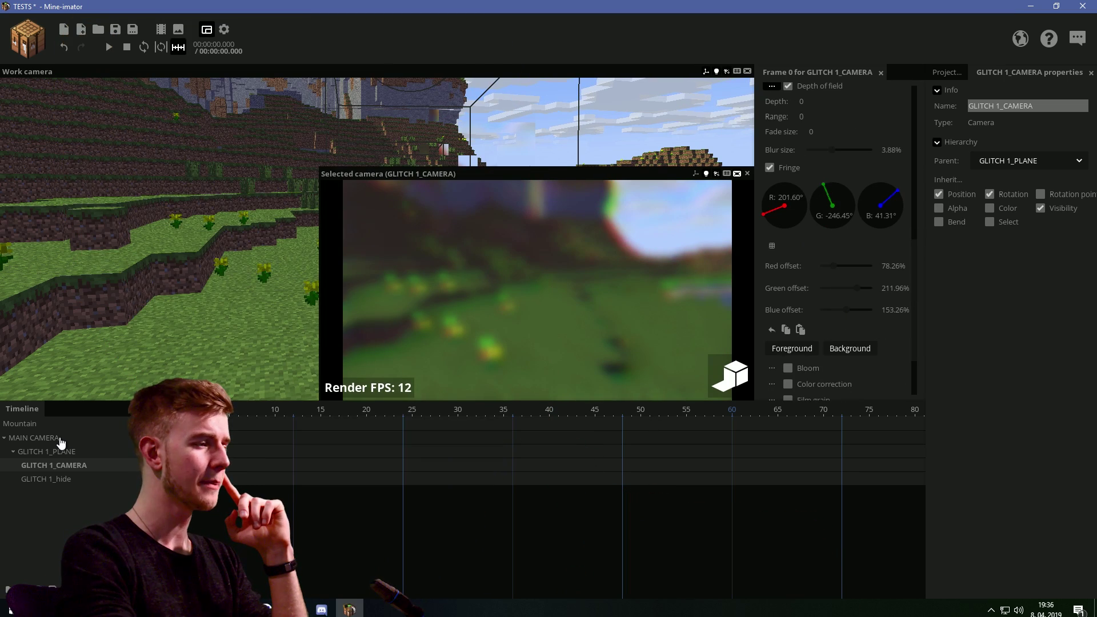
# Step: Return to MAIN CAMERA and review its fringed blur together with the glitch plane
pyautogui.click(61, 443)
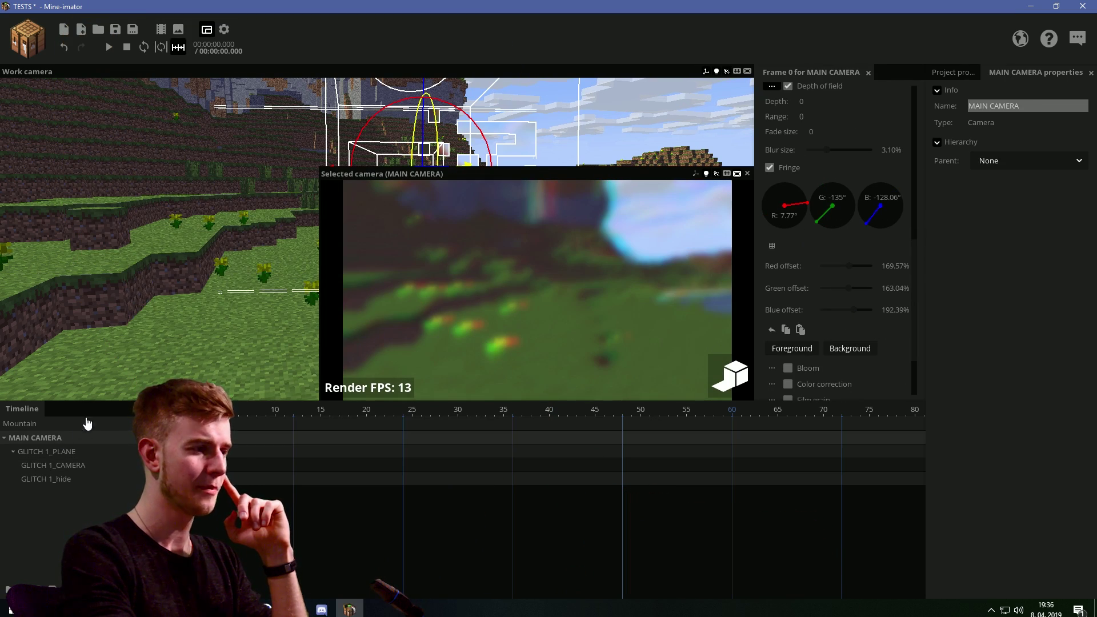
pyautogui.moveTo(314, 267); pyautogui.dragTo(324, 268, button='right')
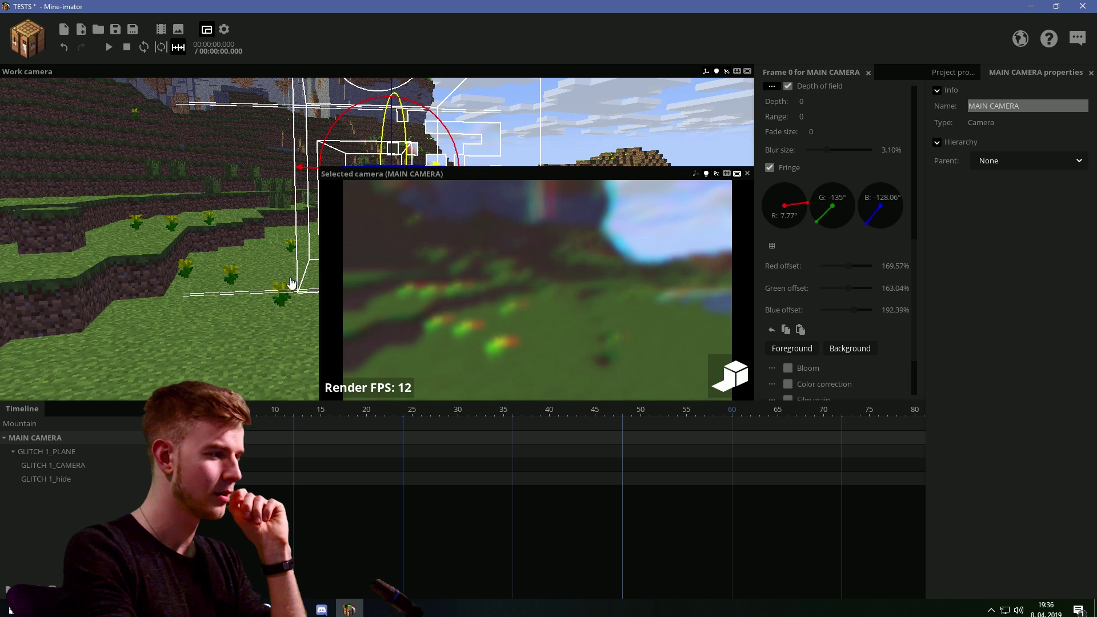
pyautogui.click(60, 452)
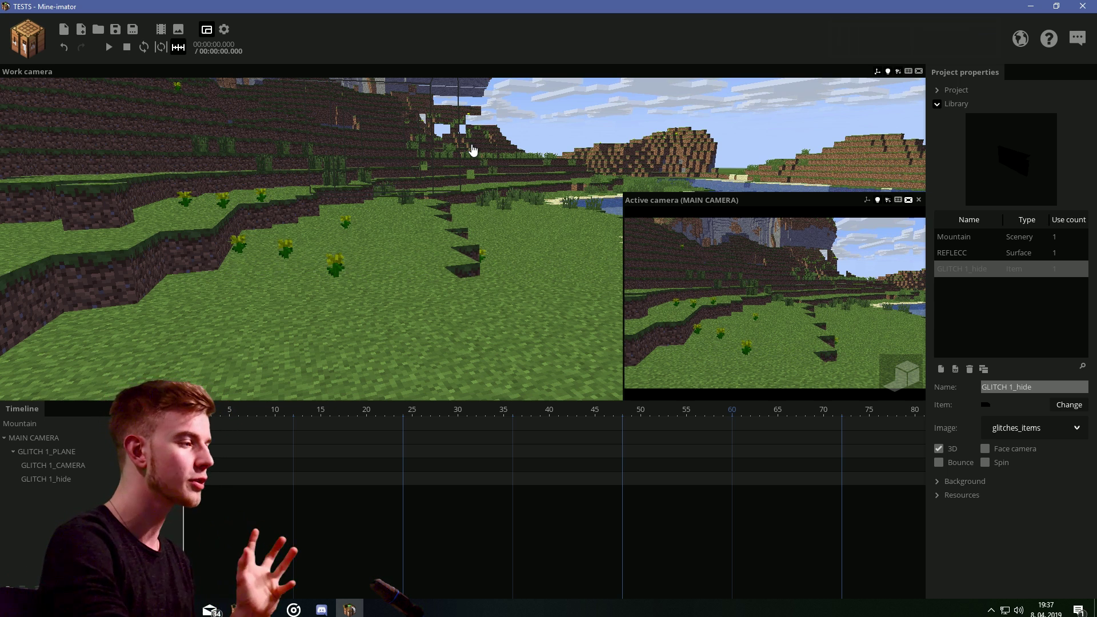
# Step: Add a new instance of the REFLECC surface under MAIN CAMERA and name it GLITCH 2_PLANE
pyautogui.click(960, 255)
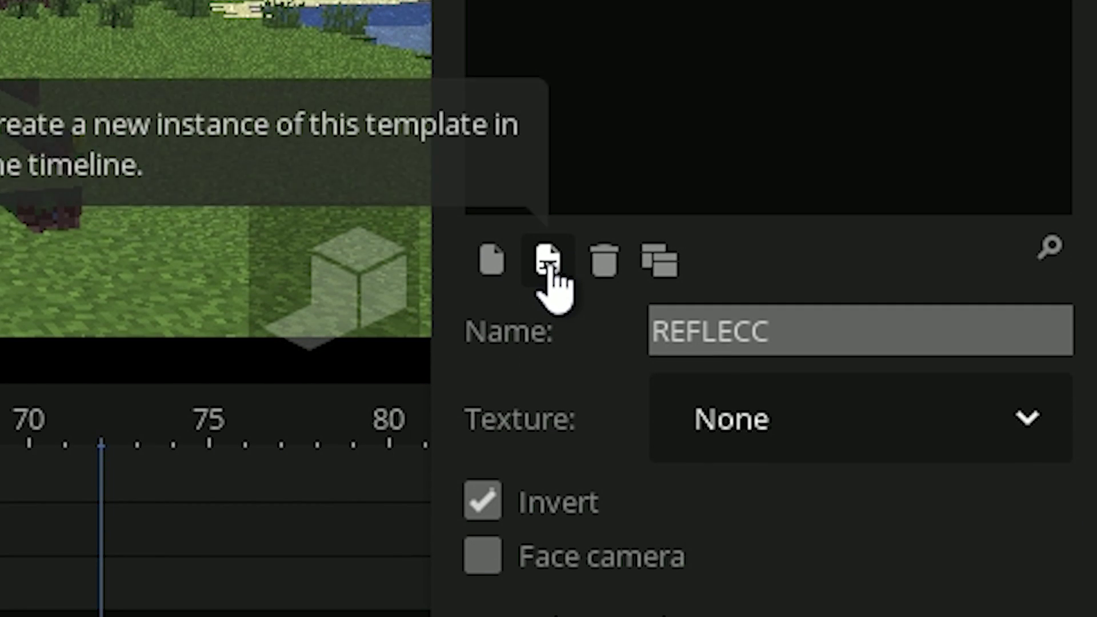
pyautogui.click(549, 259)
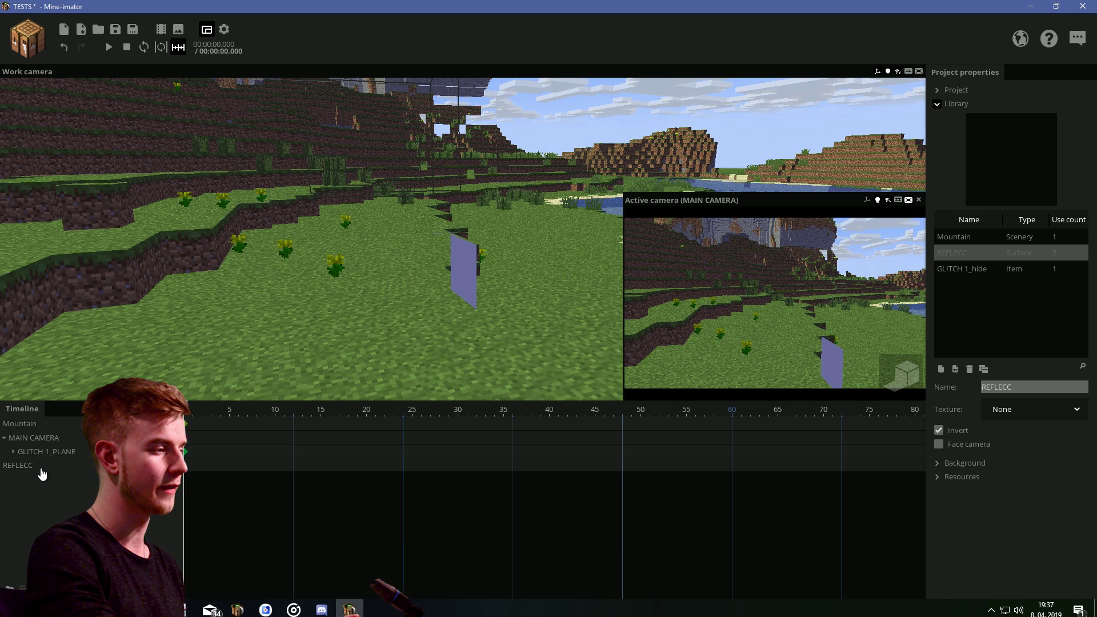
pyautogui.click(19, 471)
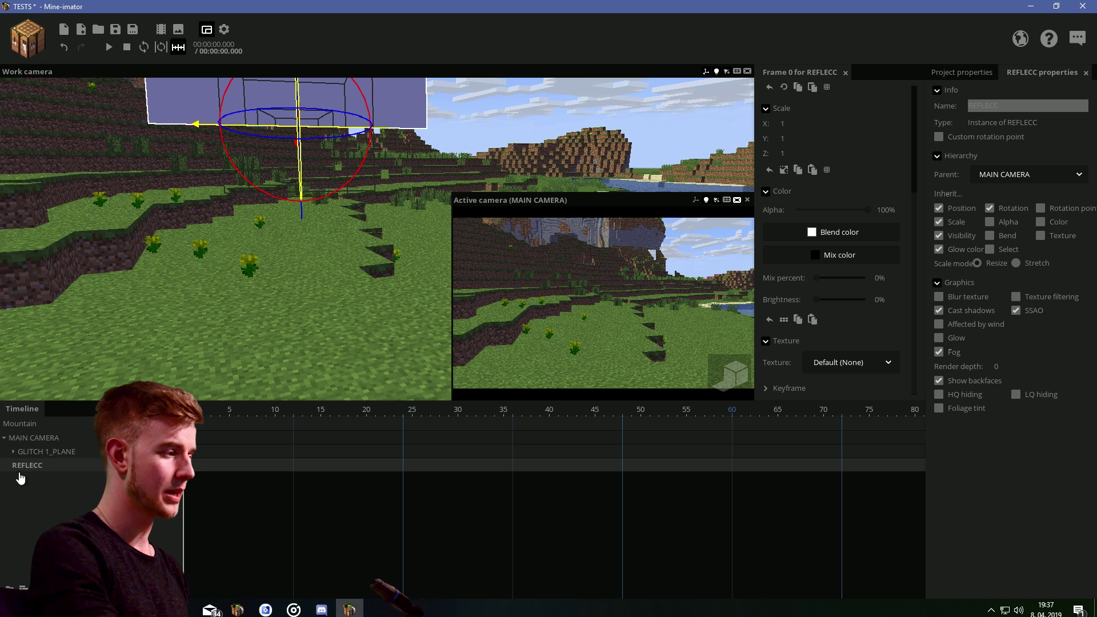
pyautogui.write('GLITCH 2_PLANE')
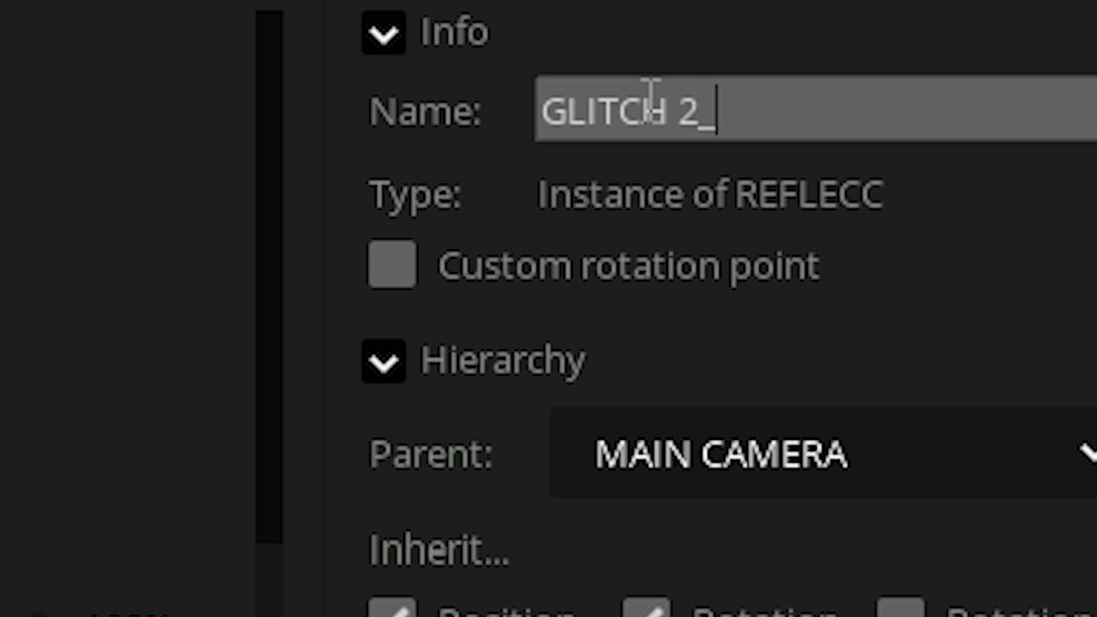
# Step: Copy GLITCH 1_PLANE's position and scale onto GLITCH 2_PLANE
pyautogui.click(204, 260)
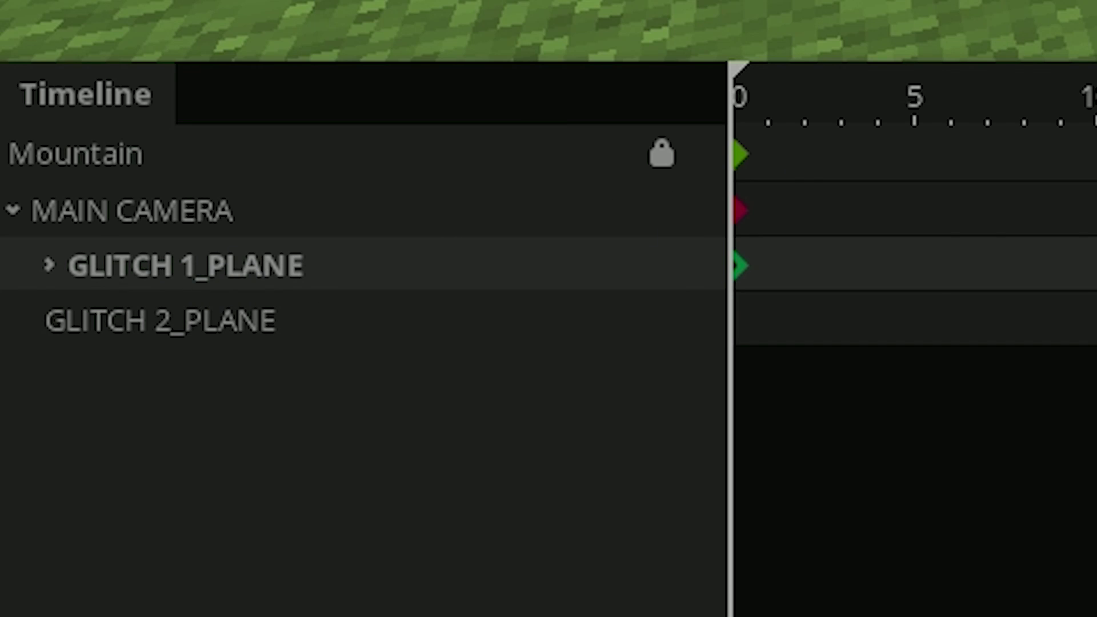
pyautogui.scroll(3, 785, 43)
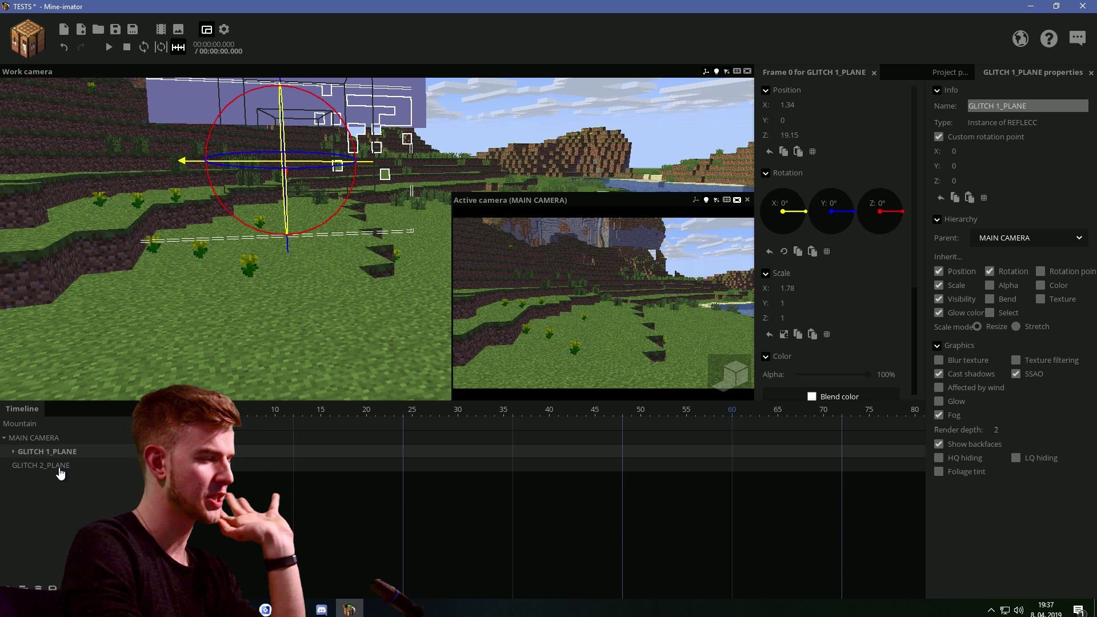
pyautogui.click(46, 465)
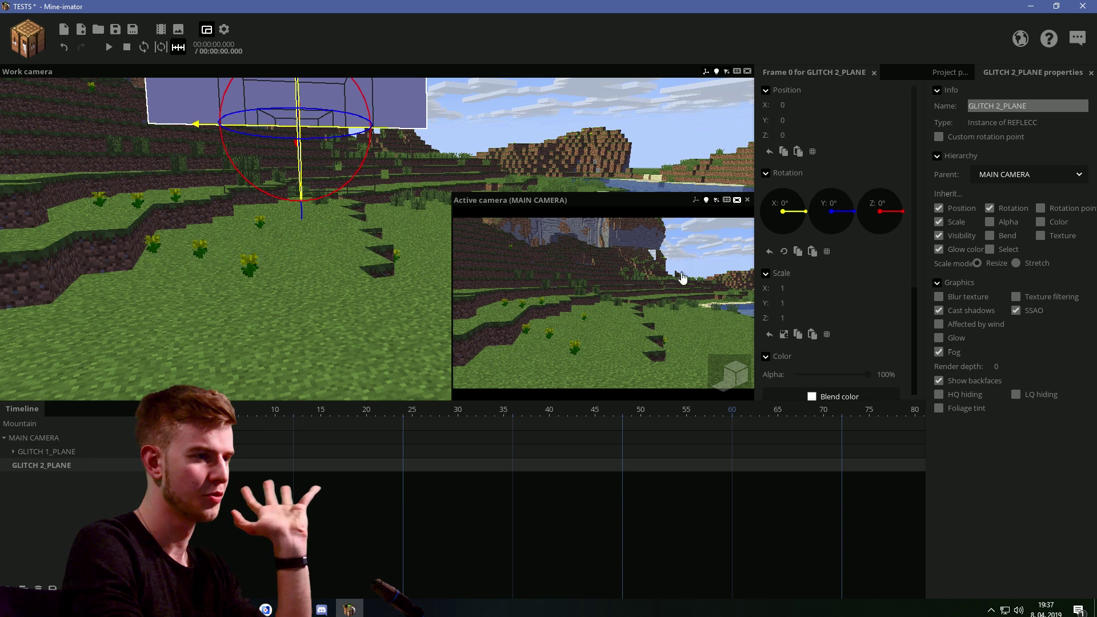
pyautogui.click(798, 152)
pyautogui.click(812, 335)
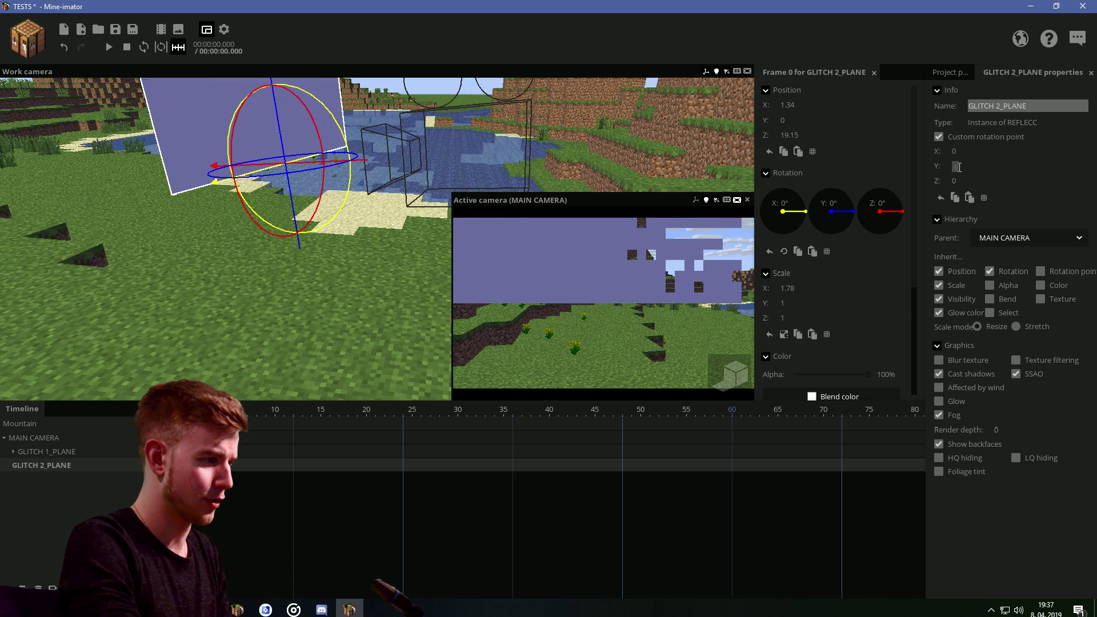
# Step: Give GLITCH 2_PLANE a custom rotation point at 0, 0, 0 and place the plane at X 0, Y 0, Z 18.22
pyautogui.click(959, 167)
pyautogui.write('0')
pyautogui.moveTo(706, 160); pyautogui.dragTo(500, 119)
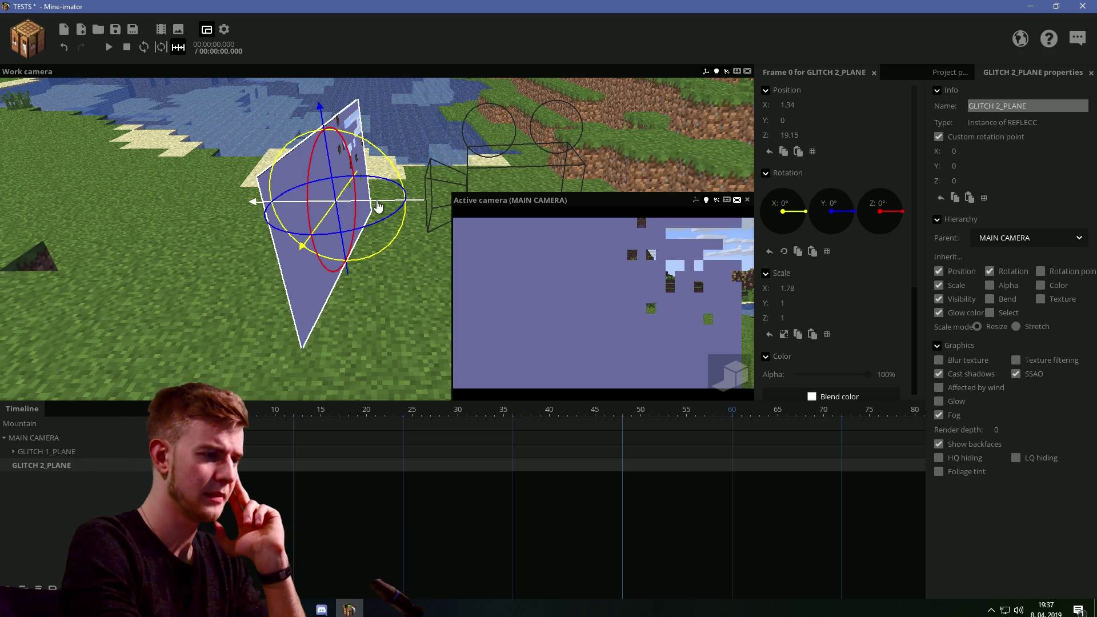
pyautogui.moveTo(377, 205); pyautogui.dragTo(381, 207)
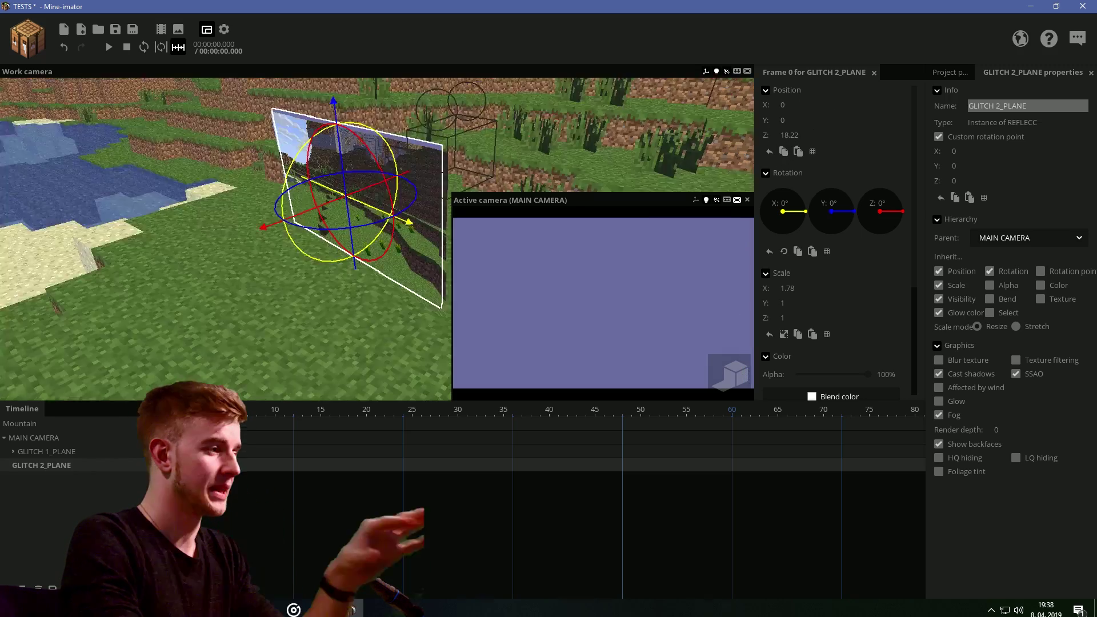
pyautogui.moveTo(377, 275); pyautogui.dragTo(324, 313)
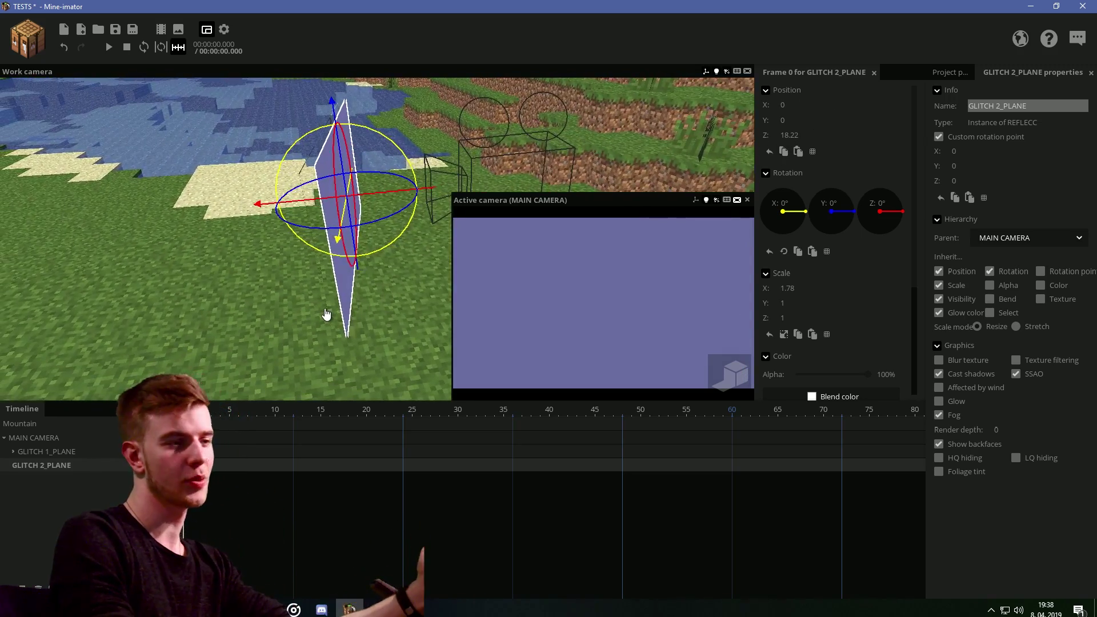
# Step: Save the project and add a camera named GLITCH 2_CAMERA, parented to GLITCH 2_PLANE
pyautogui.click(151, 326)
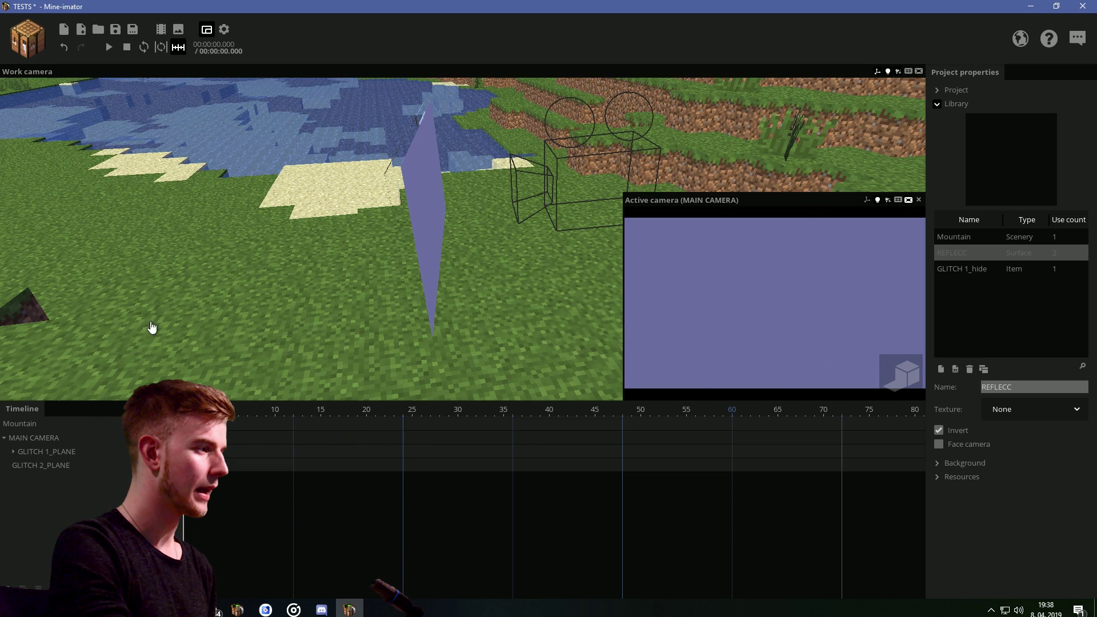
pyautogui.hotkey('ctrl', 's')
pyautogui.click(27, 39)
pyautogui.click(39, 224)
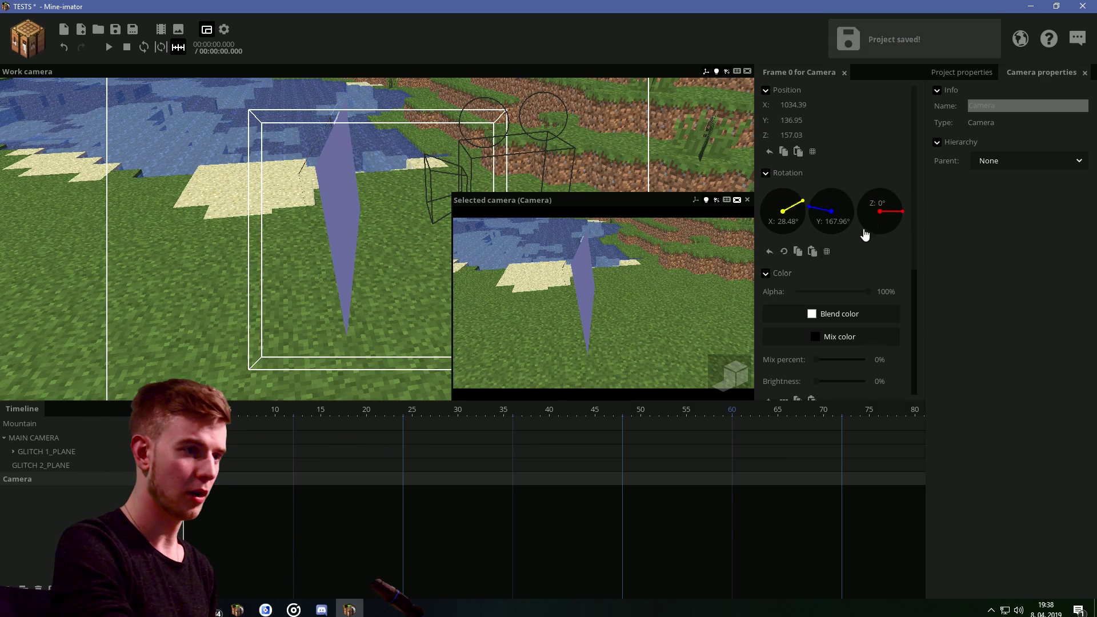
pyautogui.write('GLITCH 2_CAMERA')
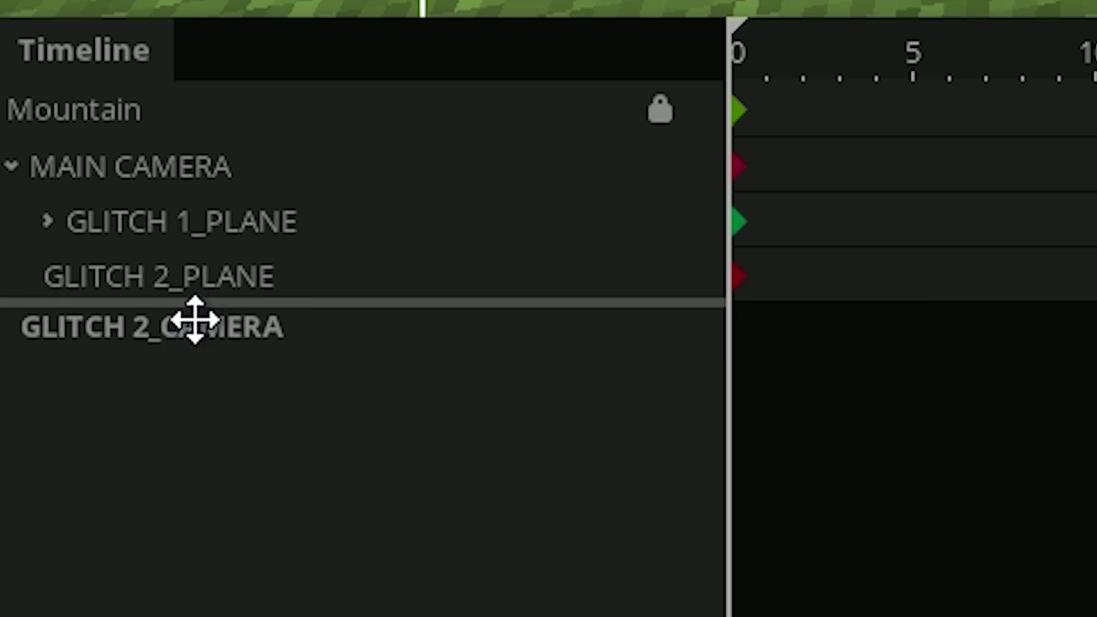
pyautogui.moveTo(195, 320); pyautogui.dragTo(184, 284)
# Step: Reset GLITCH 2_CAMERA's X and Y rotation to 0°
pyautogui.click(48, 280)
pyautogui.click(835, 220)
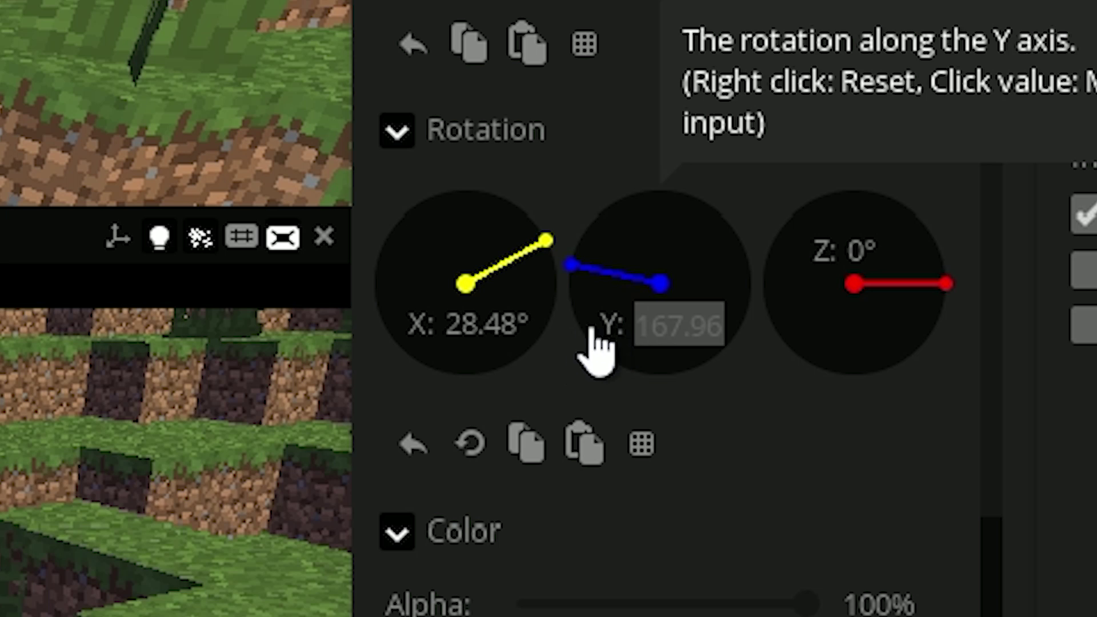
pyautogui.write('0')
pyautogui.click(793, 221)
pyautogui.write('0')
# Step: Texture GLITCH 2_PLANE with the view of GLITCH 2_CAMERA, keeping the REFLECC library texture at None
pyautogui.click(74, 465)
pyautogui.moveTo(917, 272); pyautogui.dragTo(914, 378)
pyautogui.click(860, 408)
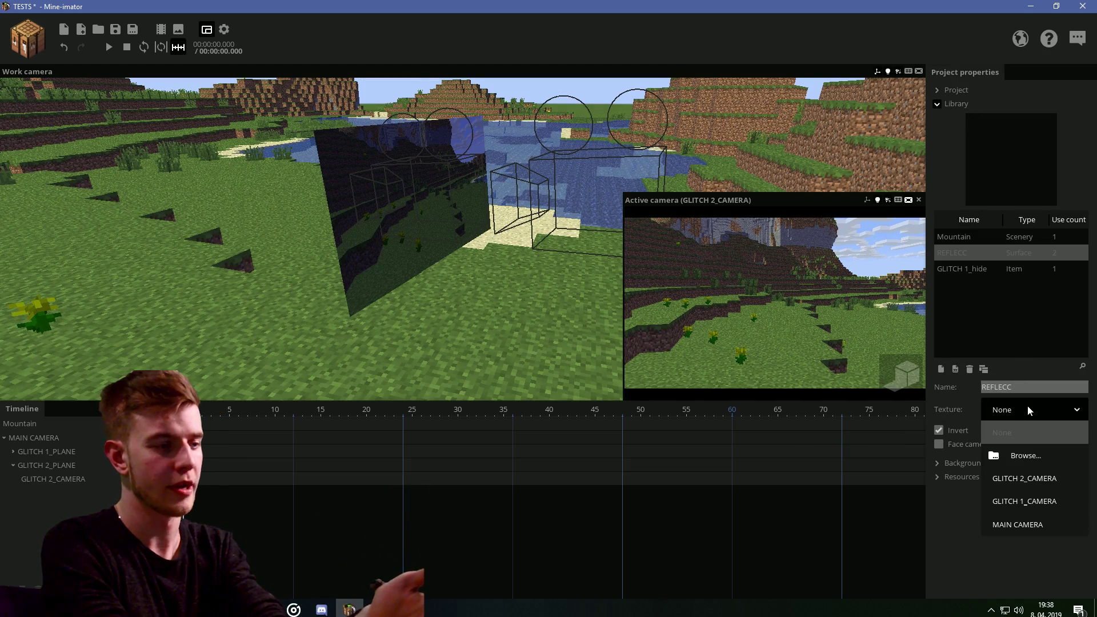
pyautogui.click(342, 378)
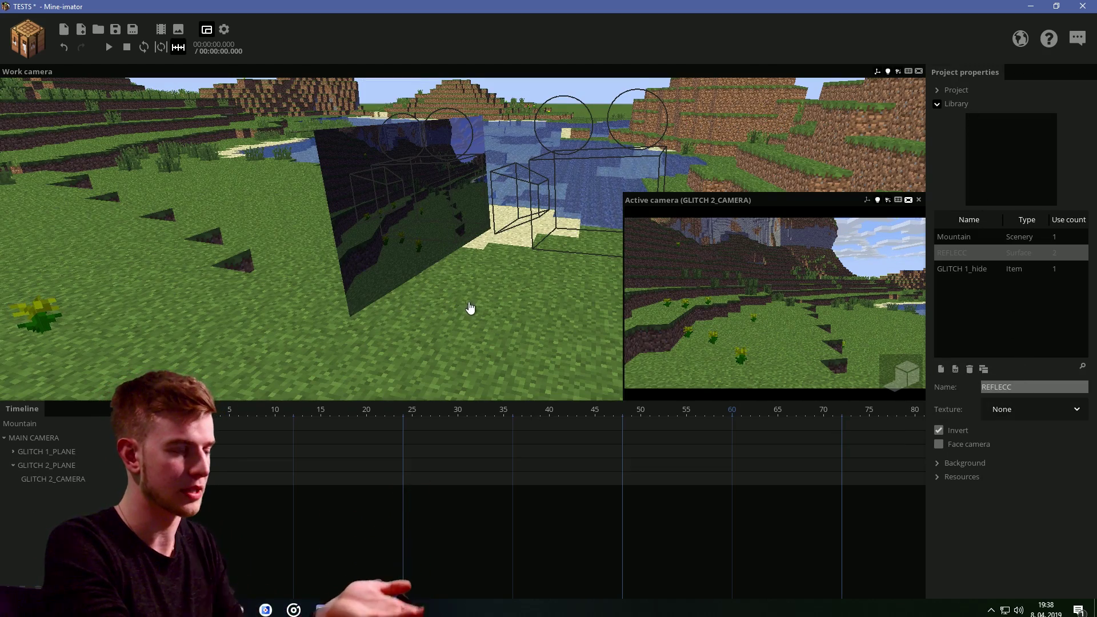
pyautogui.moveTo(469, 307)
pyautogui.mouseDown()
pyautogui.moveTo(377, 317)
pyautogui.moveTo(471, 314)
pyautogui.mouseUp()
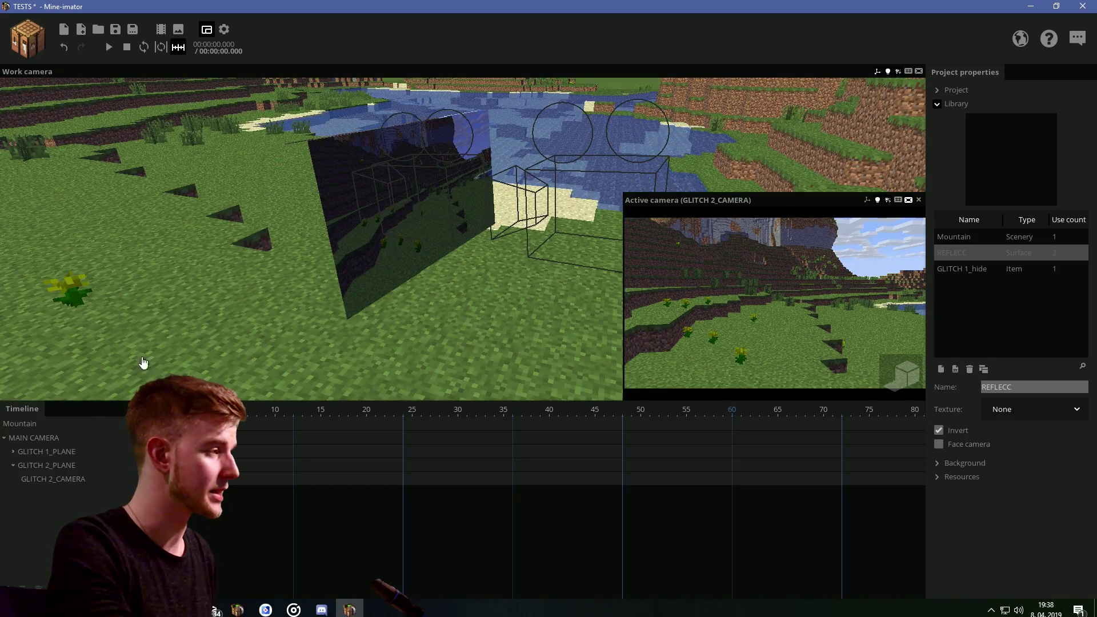
# Step: In paint.net, show the Background guides of glitches_items and fill the second sheet cell beside the existing mask with solid black
pyautogui.hotkey('alt', 'Tab')
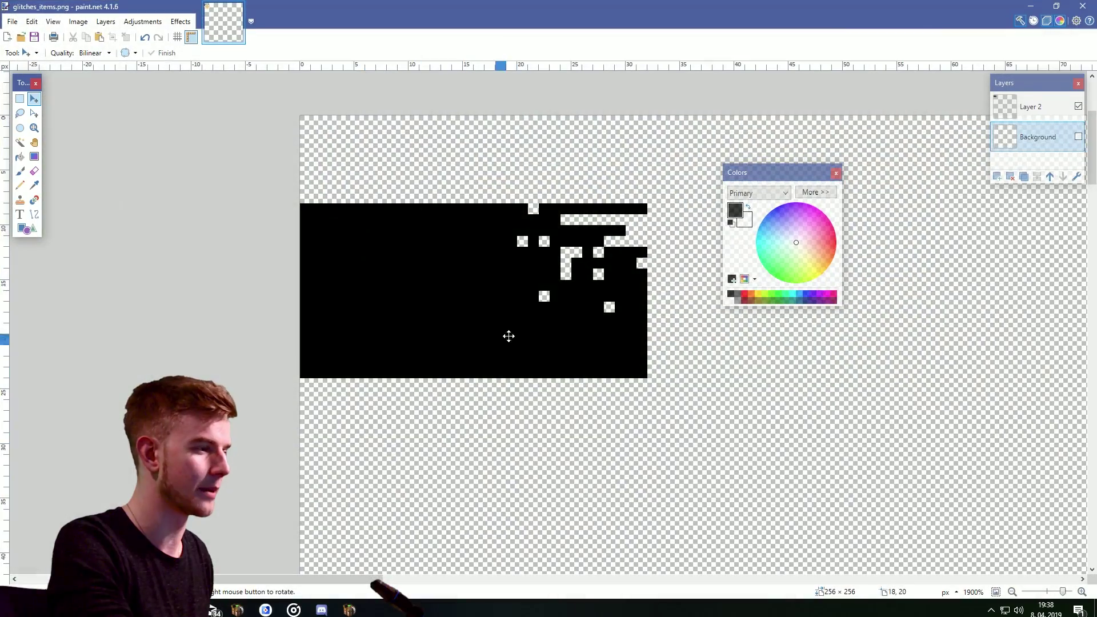
pyautogui.click(1078, 136)
pyautogui.moveTo(374, 204); pyautogui.dragTo(713, 377)
pyautogui.click(20, 171)
pyautogui.moveTo(400, 285); pyautogui.dragTo(708, 286)
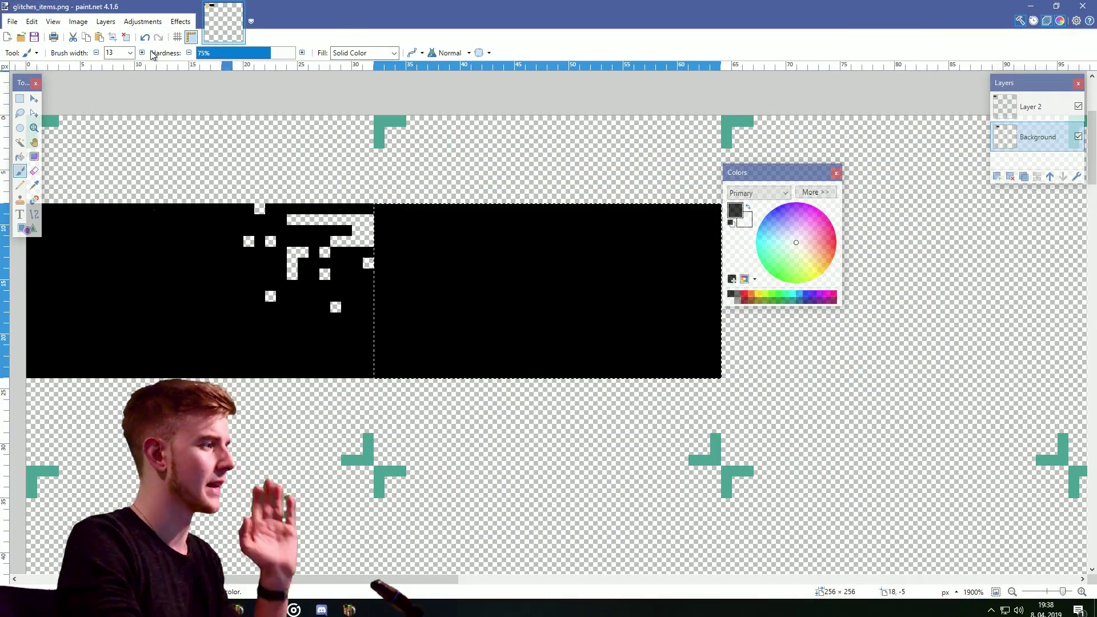
# Step: Erase scattered pixel blocks from the left half of the second black cell using a smaller eraser width
pyautogui.click(131, 52)
pyautogui.click(112, 62)
pyautogui.click(34, 171)
pyautogui.moveTo(411, 242); pyautogui.dragTo(426, 336)
pyautogui.click(516, 358)
pyautogui.click(520, 318)
# Step: Move the new glitch mask from Background to Layer 2 and hide the Background layer
pyautogui.click(72, 36)
pyautogui.click(1032, 106)
pyautogui.click(99, 37)
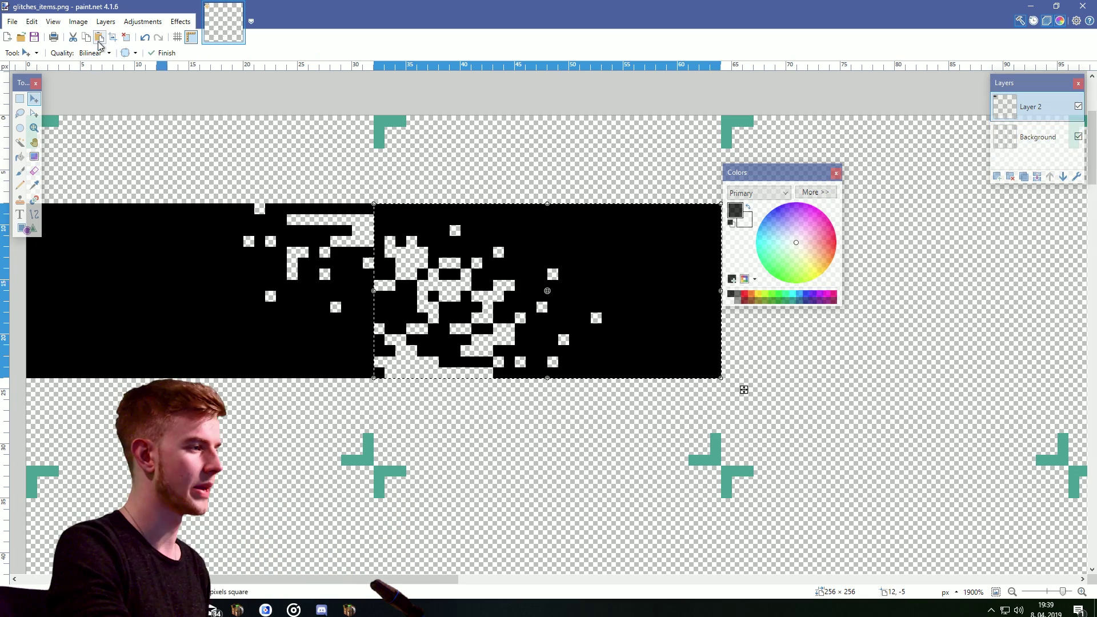
pyautogui.click(1078, 136)
# Step: Save the mask sheet as the PNG file glitches_items with auto-detected bit depth, and undo the last change
pyautogui.click(12, 21)
pyautogui.click(40, 120)
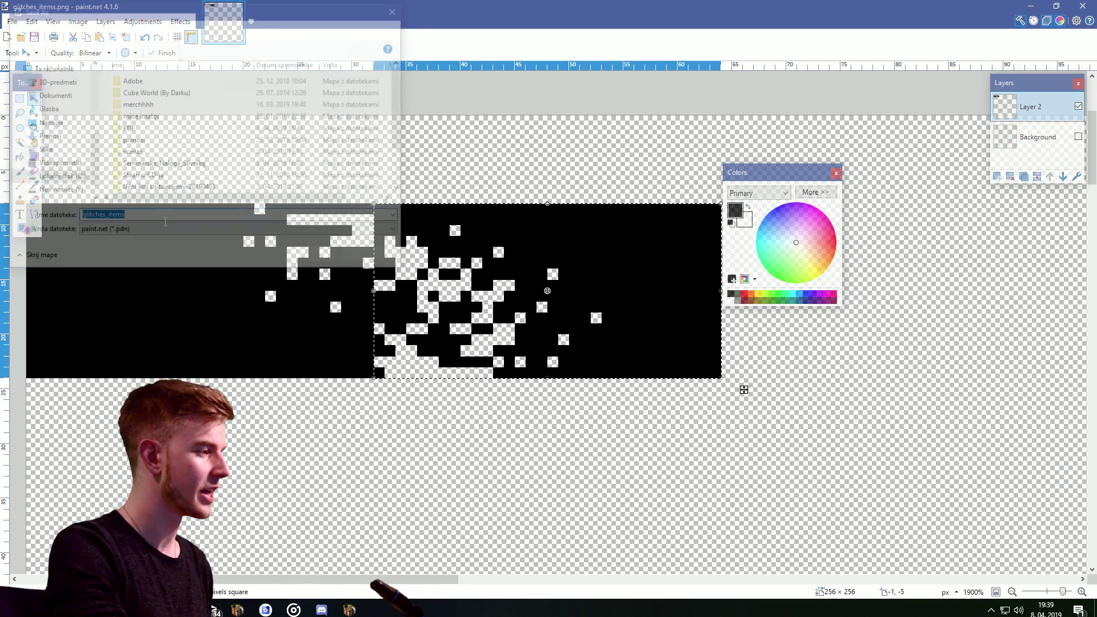
pyautogui.click(136, 232)
pyautogui.click(131, 261)
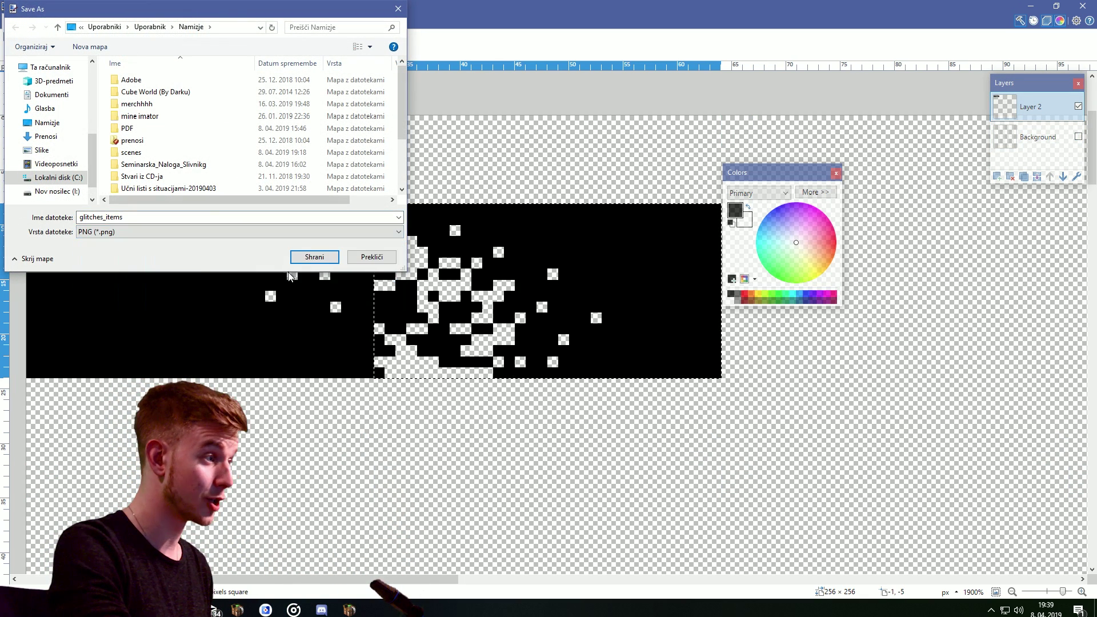
pyautogui.click(310, 261)
pyautogui.click(576, 305)
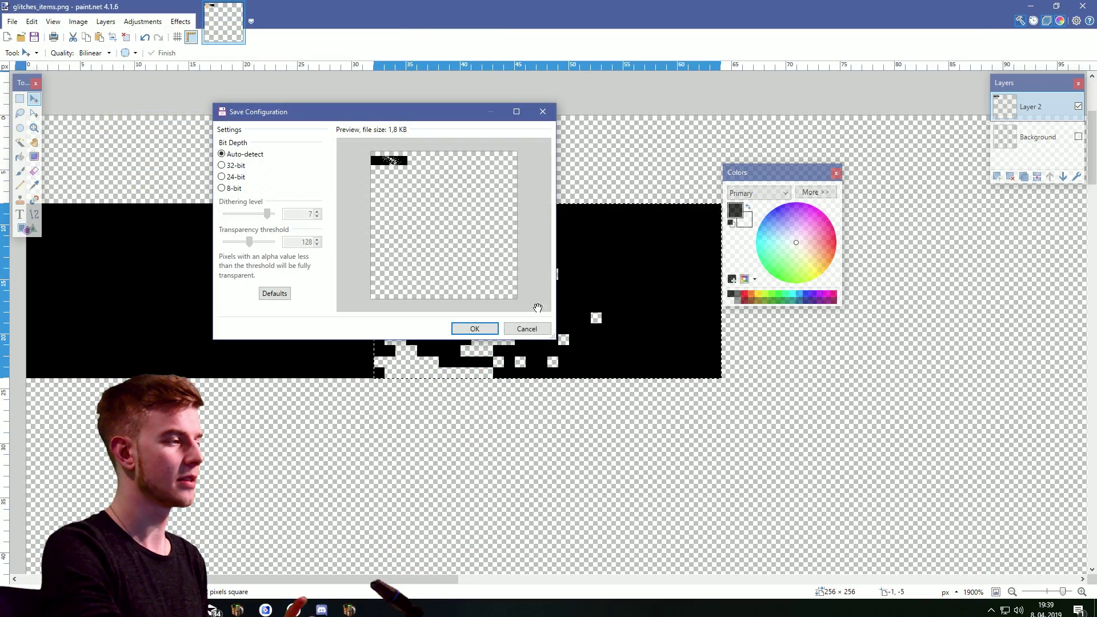
pyautogui.click(480, 327)
pyautogui.click(585, 333)
pyautogui.hotkey('ctrl', 'z')
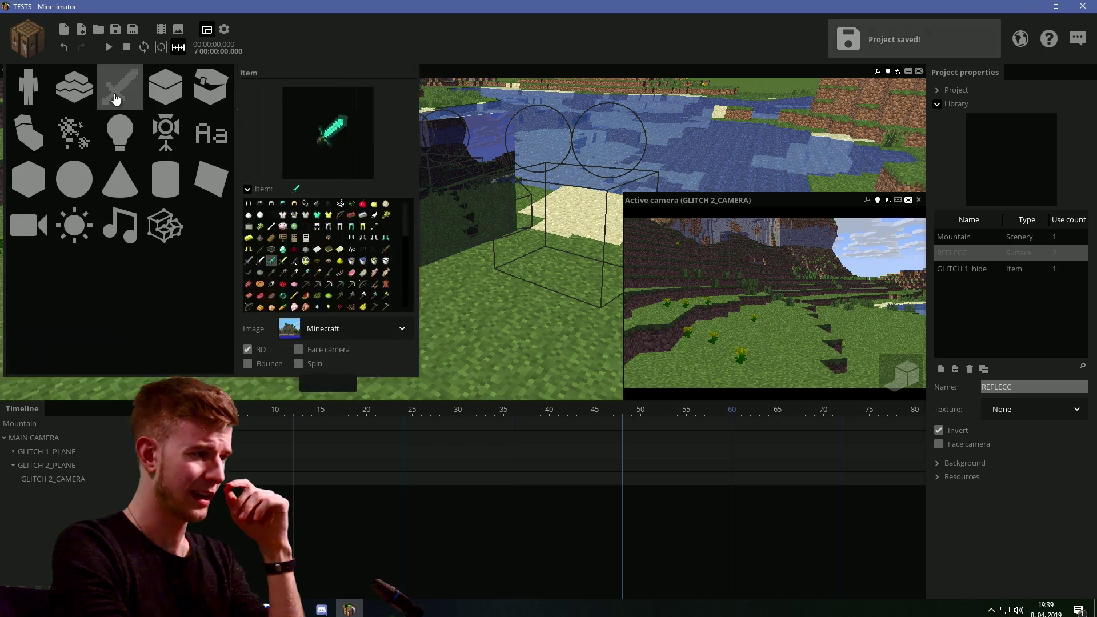
# Step: In Mine-imator, add an item and import glitches_items as its image, an item sheet of 8 by 8 items
pyautogui.click(328, 384)
pyautogui.click(1037, 426)
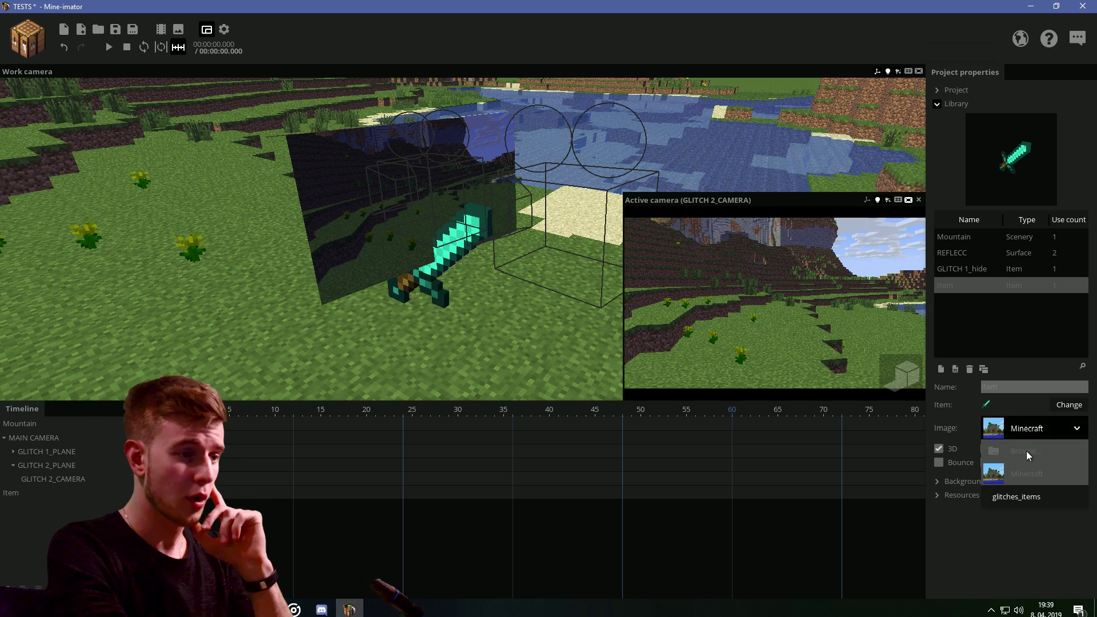
pyautogui.click(1028, 453)
pyautogui.scroll(-3, 582, 228)
pyautogui.doubleClick(589, 279)
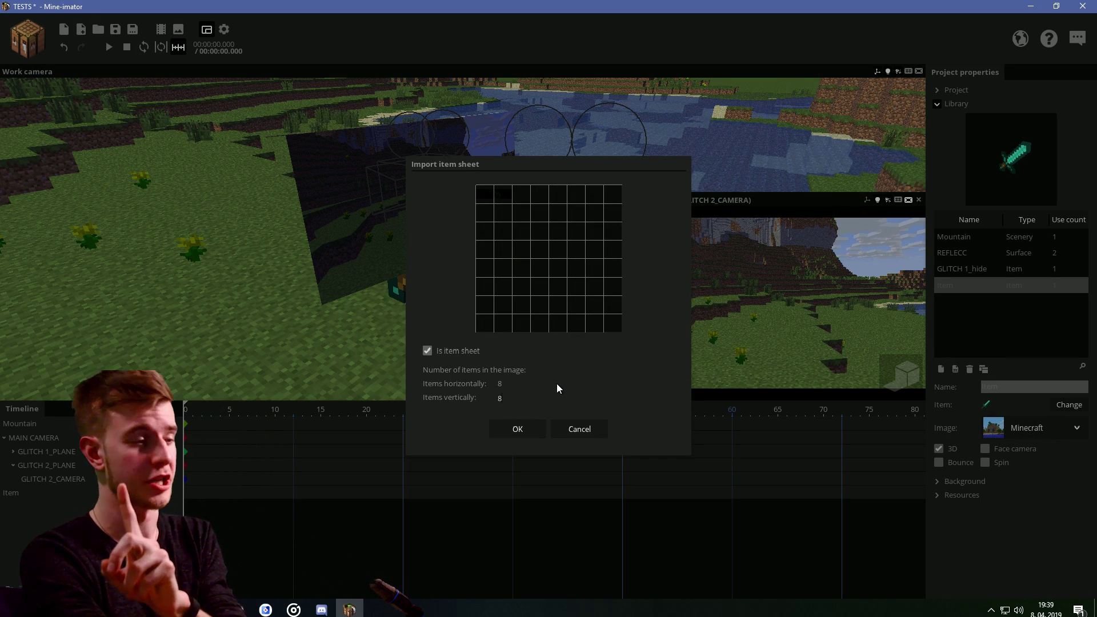
pyautogui.click(528, 433)
pyautogui.click(500, 323)
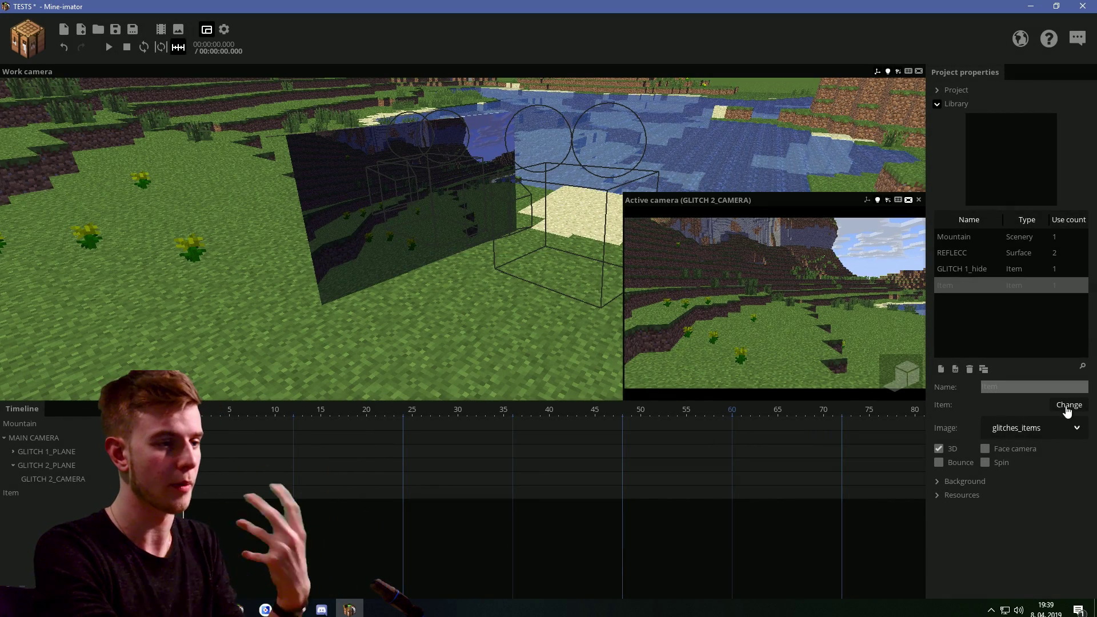
# Step: Use the sheet's second mask for the item, and place it as GLITCH 2_HIDE under GLITCH 2_PLANE
pyautogui.click(1068, 407)
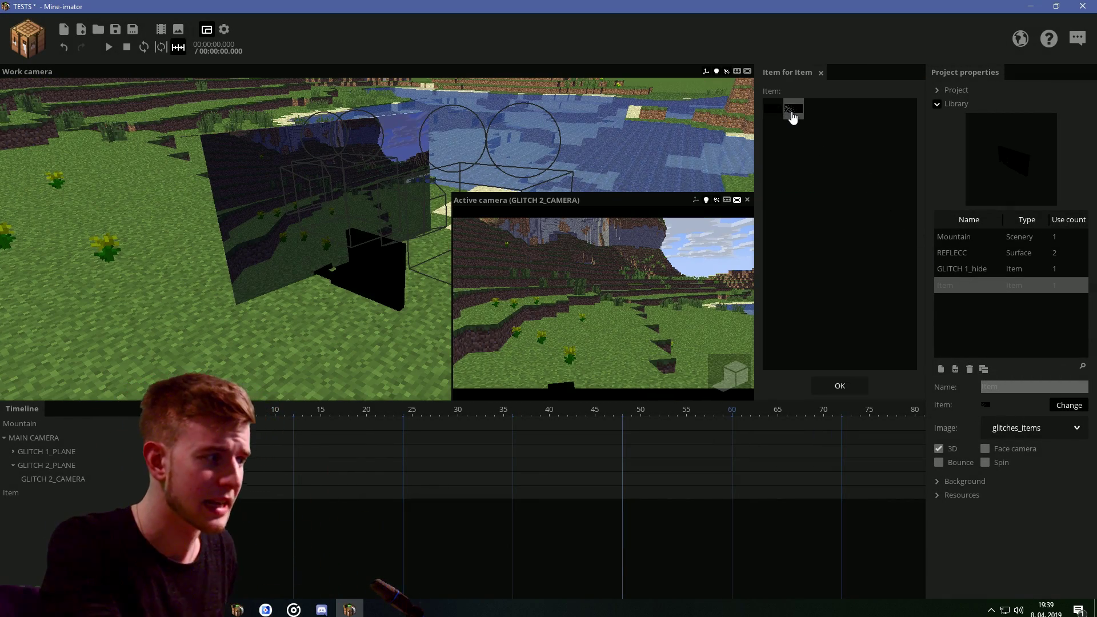
pyautogui.click(840, 387)
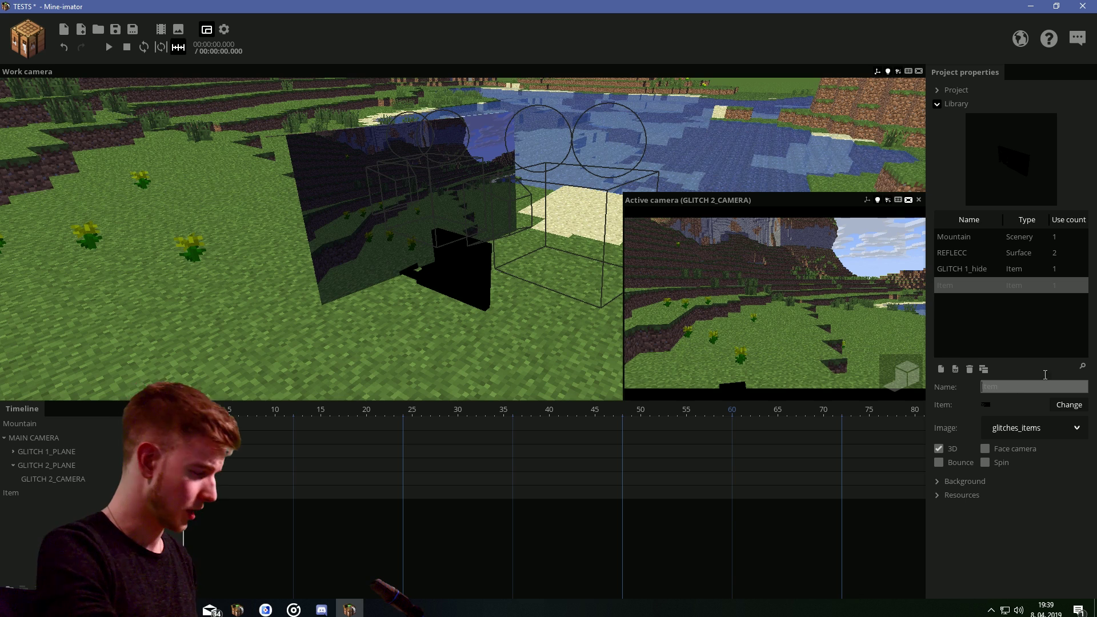
pyautogui.write('GLITCH 2_')
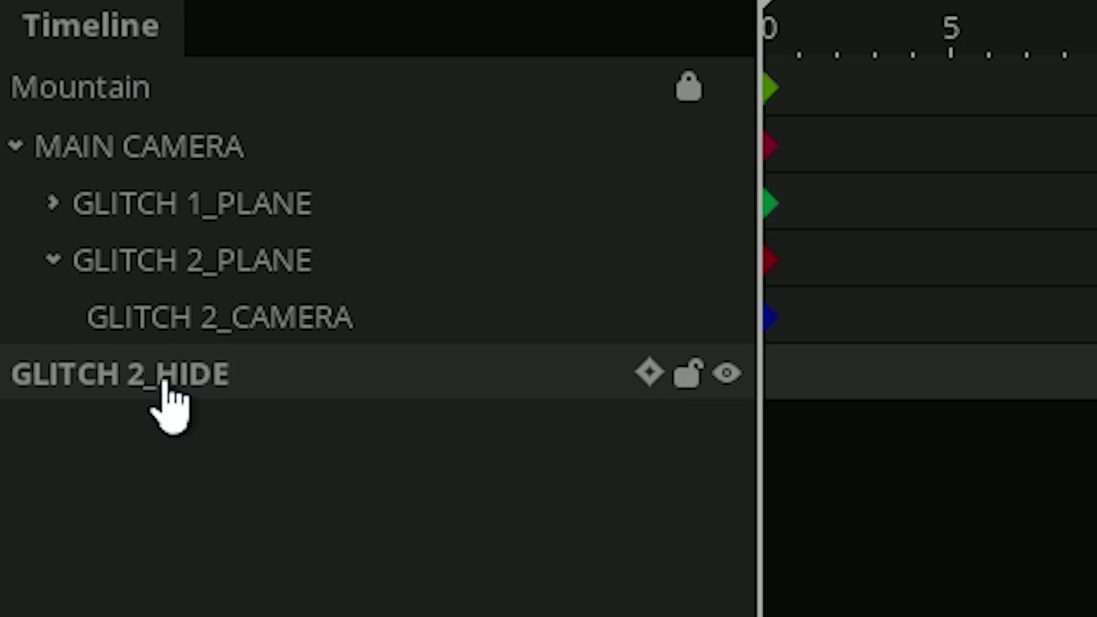
pyautogui.moveTo(162, 378); pyautogui.dragTo(278, 273)
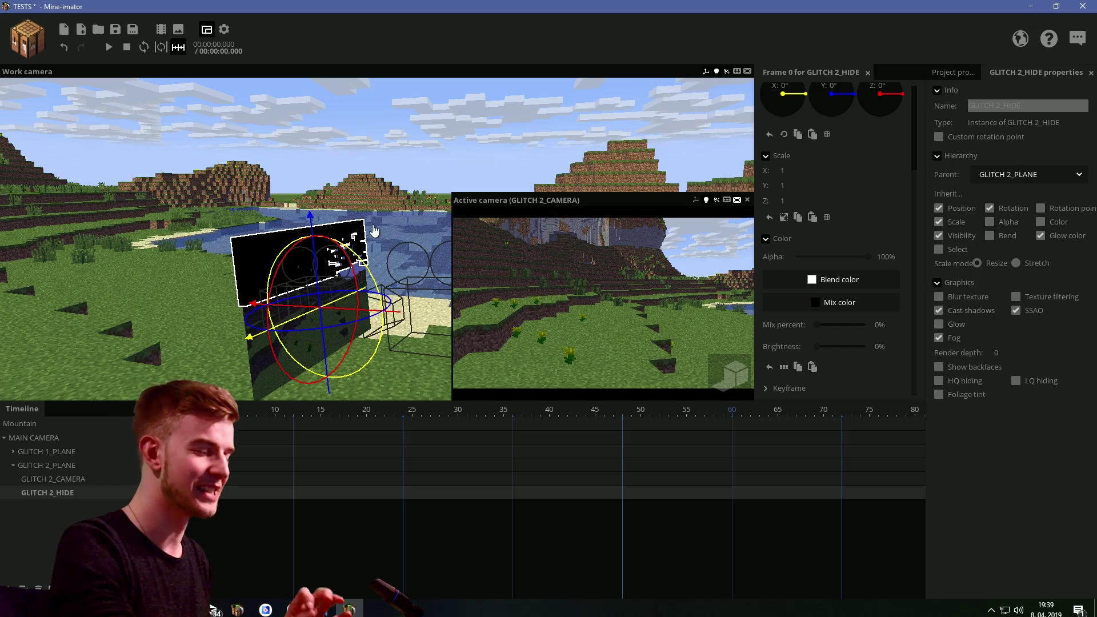
# Step: Give GLITCH 2_HIDE a custom rotation point at 8, 8, 0.50 and set its Y rotation to 180°
pyautogui.moveTo(373, 226); pyautogui.dragTo(401, 213)
pyautogui.scroll(3, 919, 130)
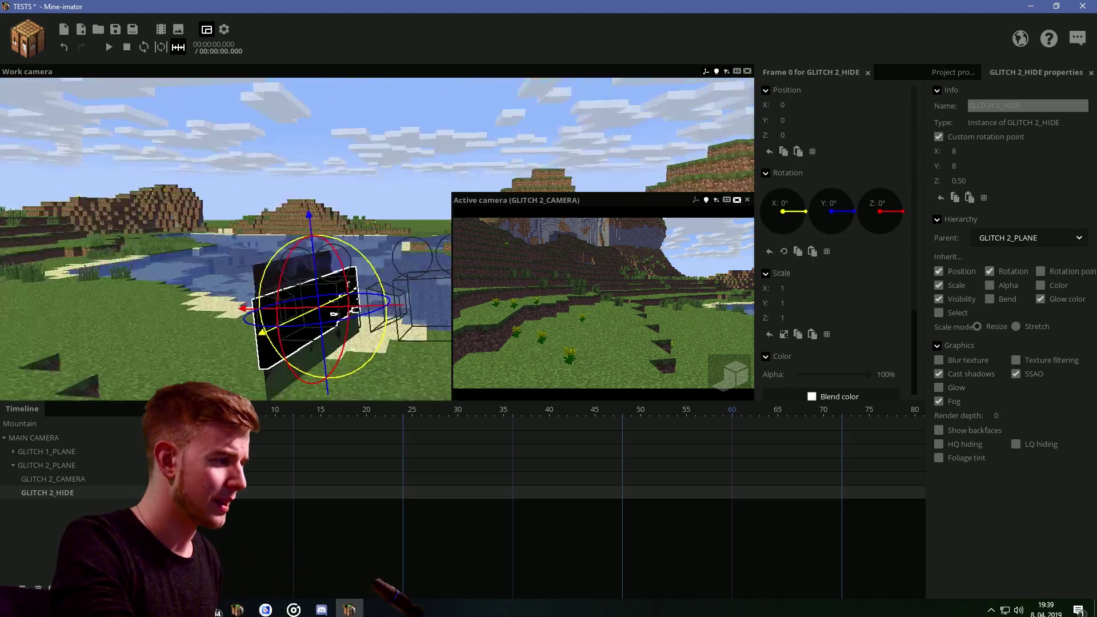
pyautogui.moveTo(831, 211); pyautogui.dragTo(830, 220)
pyautogui.write('180')
pyautogui.press('Return')
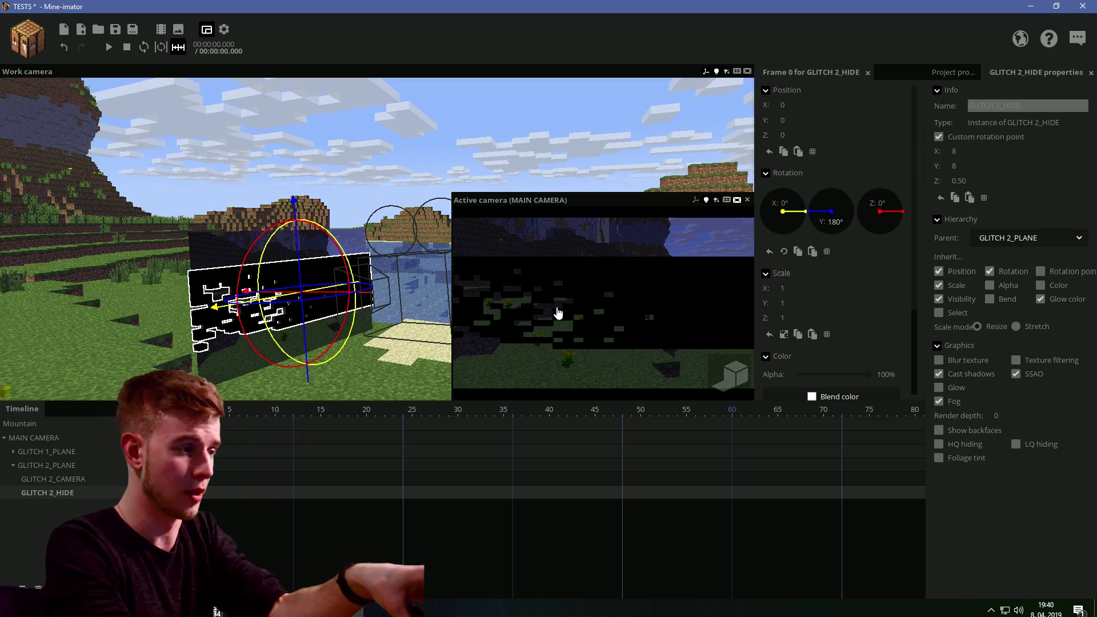
# Step: Scale GLITCH 2_HIDE to 1.98 in Y and 0 in Z, and set its Z position to -0.01
pyautogui.moveTo(782, 303); pyautogui.dragTo(755, 317)
pyautogui.moveTo(380, 203); pyautogui.dragTo(740, 180)
pyautogui.write('-')
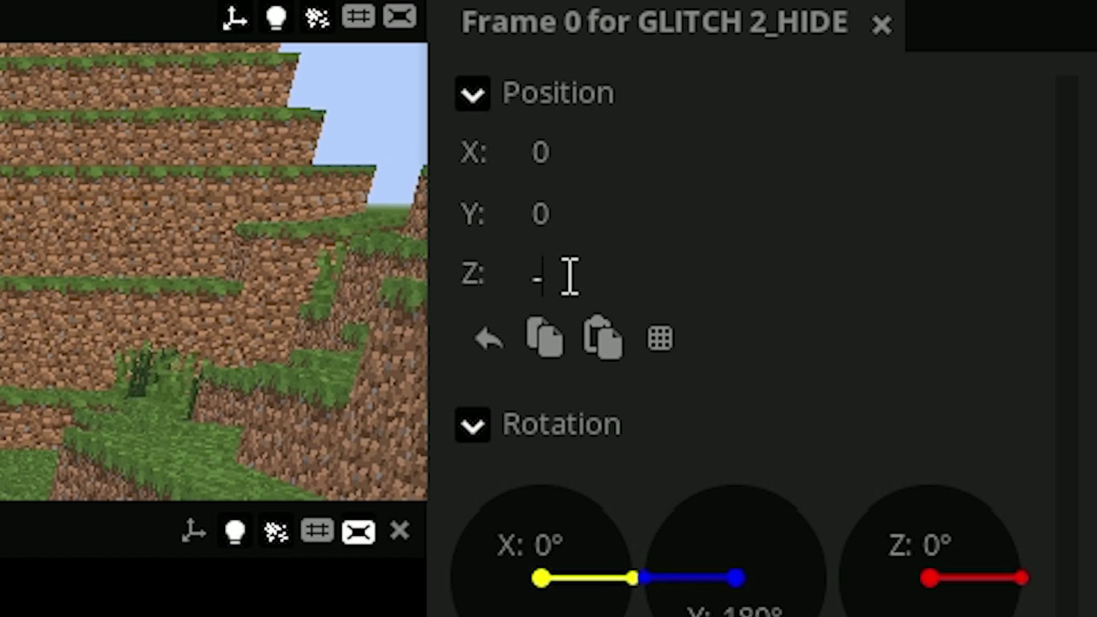
pyautogui.write('0.')
pyautogui.write('01')
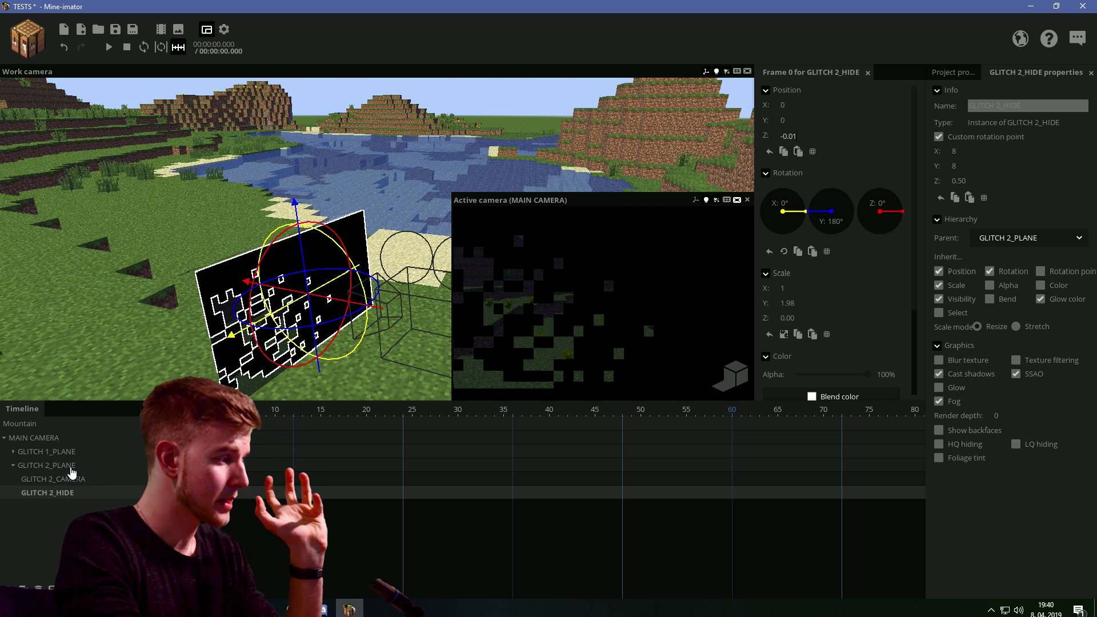
# Step: Check the settings of GLITCH 1_PLANE and GLITCH 1_hide against those of GLITCH 2_PLANE
pyautogui.click(13, 452)
pyautogui.click(61, 454)
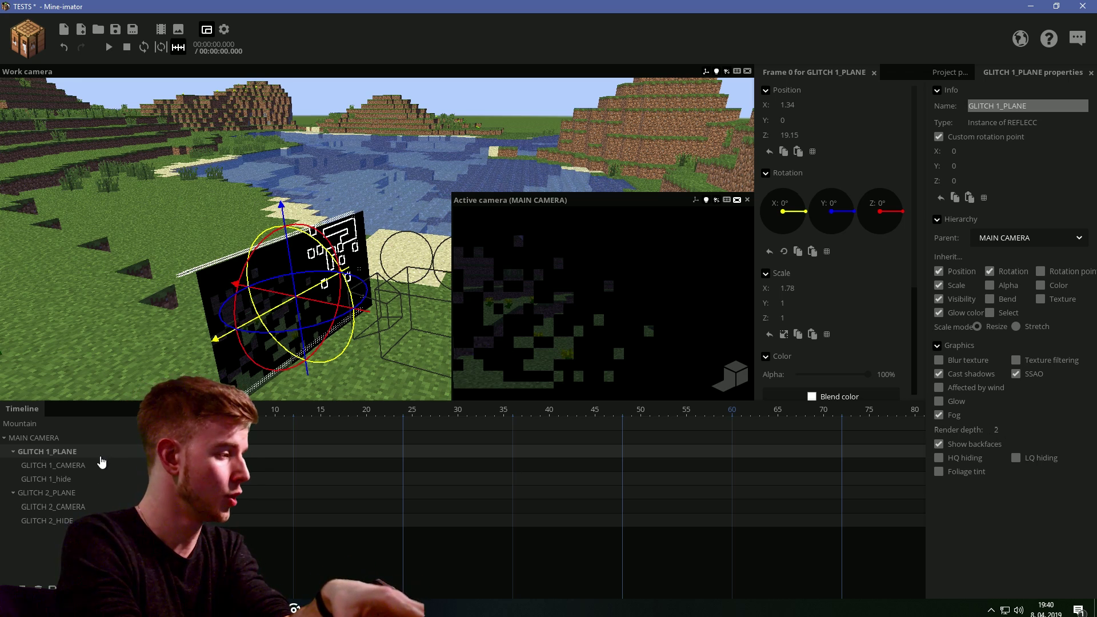
pyautogui.click(46, 479)
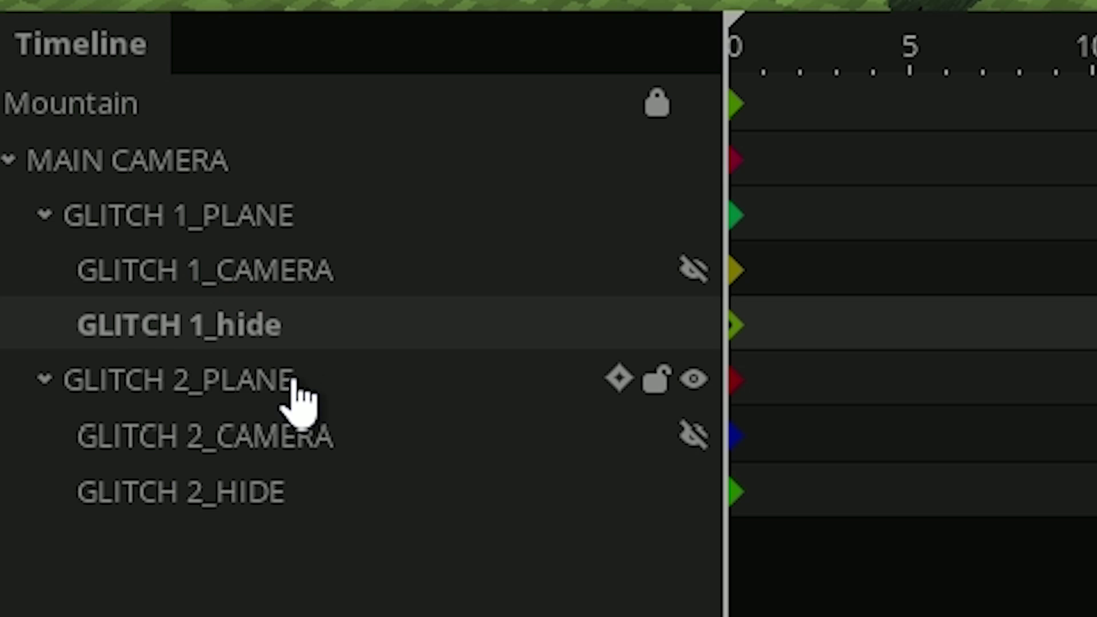
pyautogui.click(74, 494)
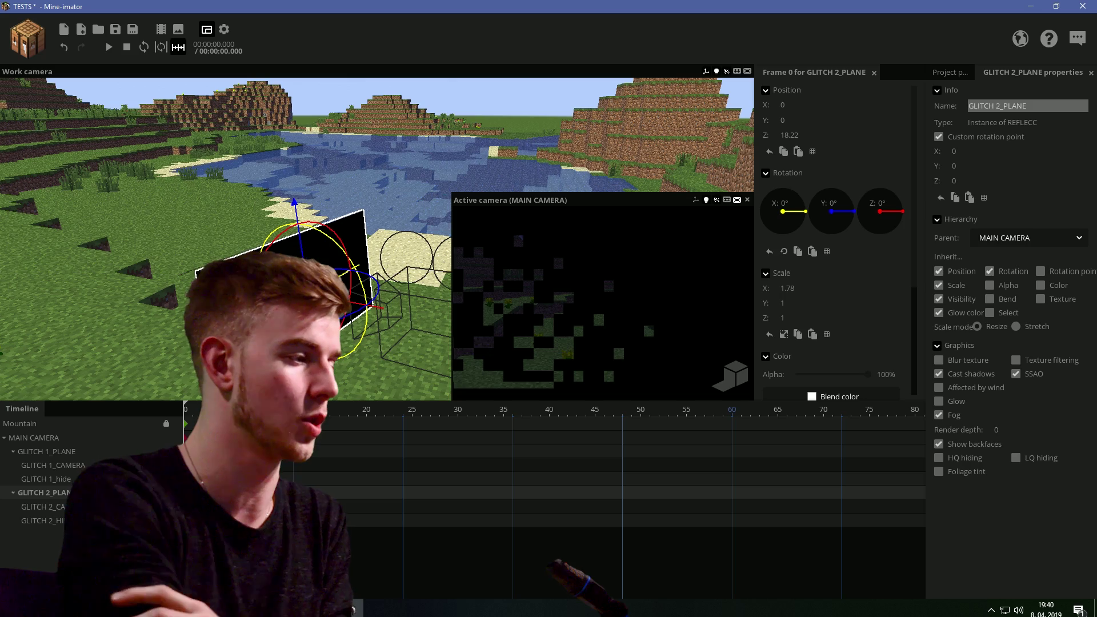
# Step: Set the render depth of GLITCH 2_PLANE to 6 and of GLITCH 2_HIDE to 4
pyautogui.moveTo(1006, 429); pyautogui.dragTo(1038, 429)
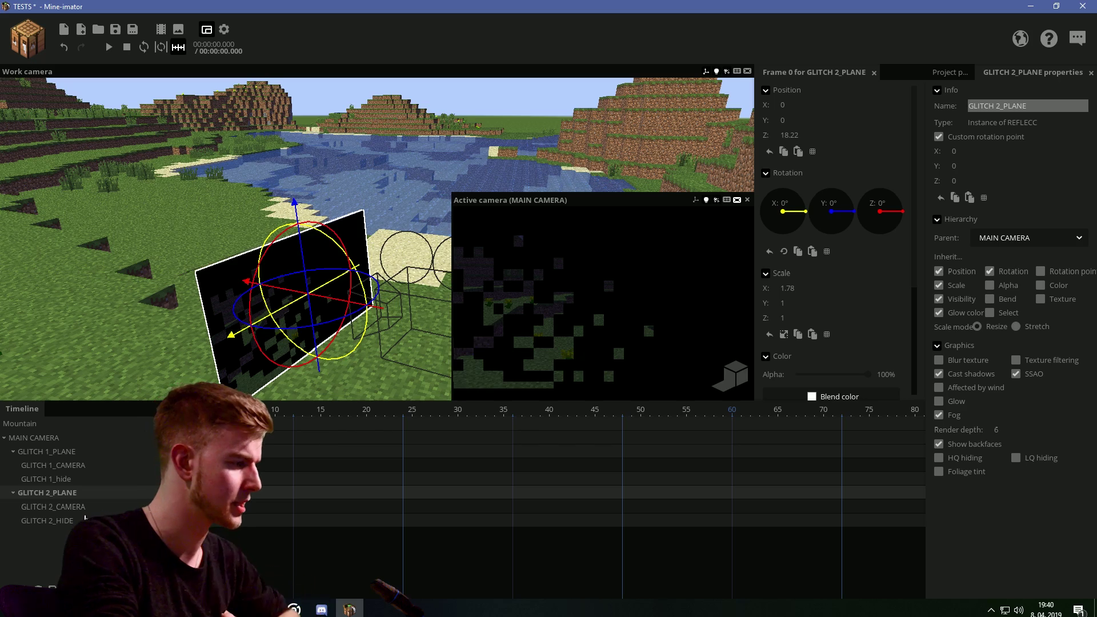
pyautogui.click(57, 521)
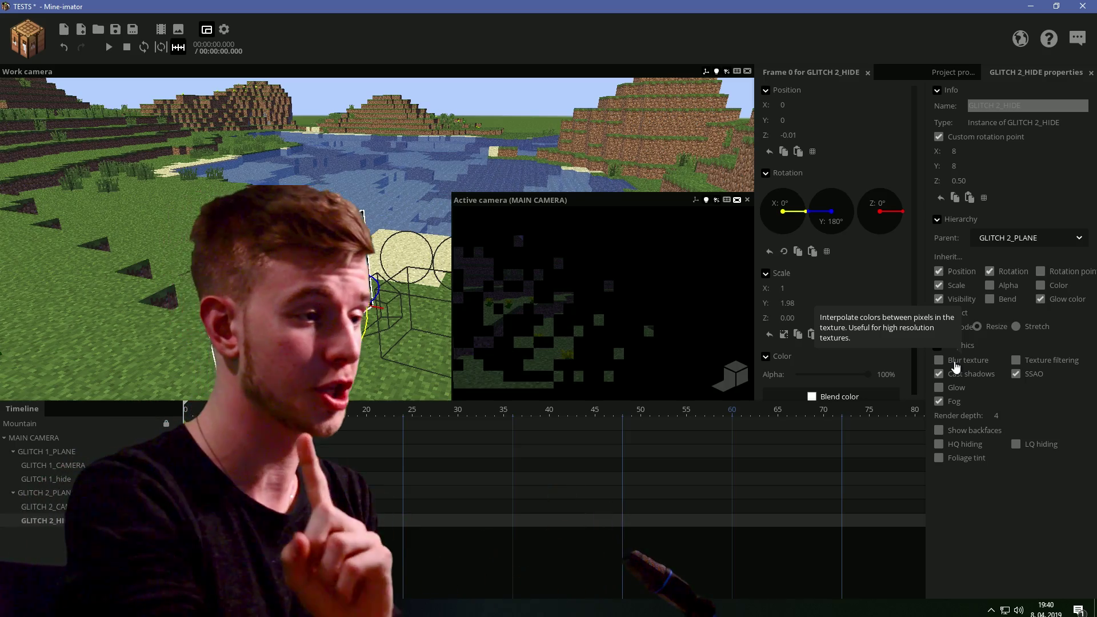
# Step: Lower the alpha of GLITCH 2_HIDE to fully transparent so it masks the plane, and save the project
pyautogui.moveTo(863, 377); pyautogui.dragTo(795, 377)
pyautogui.click(884, 374)
pyautogui.moveTo(366, 245); pyautogui.dragTo(286, 234)
pyautogui.hotkey('ctrl', 's')
# Step: Raise the brightness of GLITCH 2_PLANE to 100%, and add GLITCH 1_PLANE to the selection
pyautogui.click(82, 493)
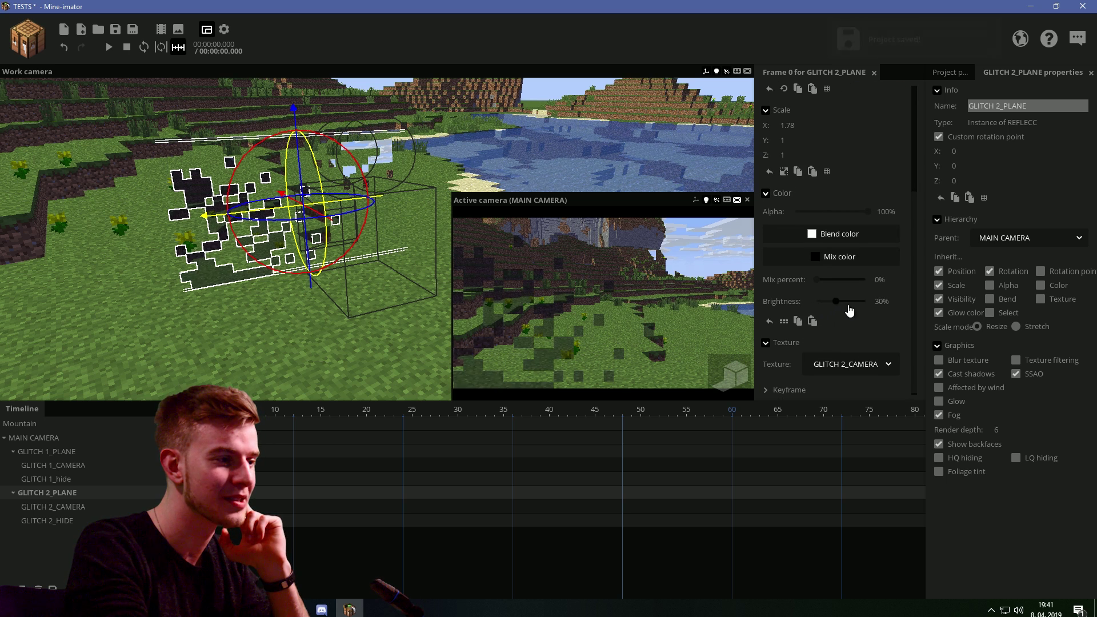
pyautogui.moveTo(837, 301); pyautogui.dragTo(866, 301)
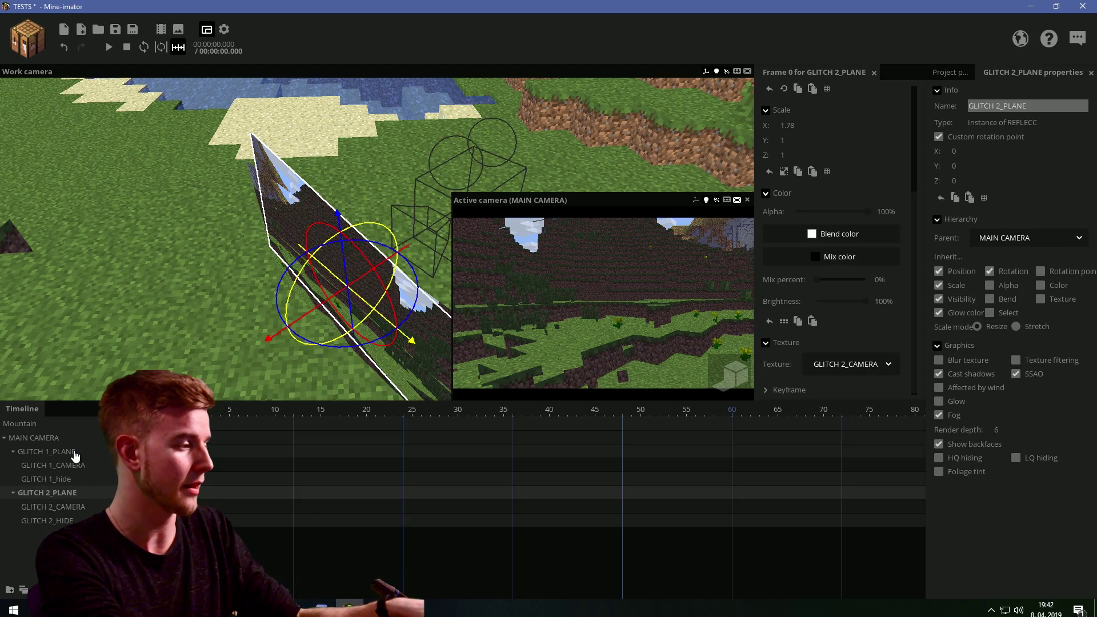
pyautogui.click(74, 454)
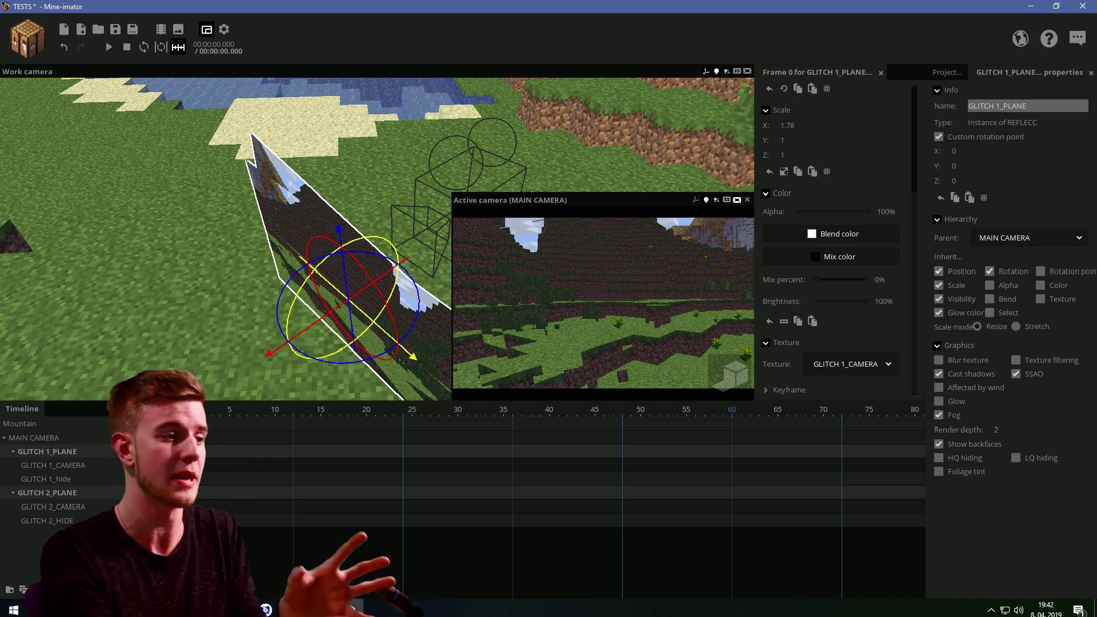
pyautogui.scroll(3, 909, 112)
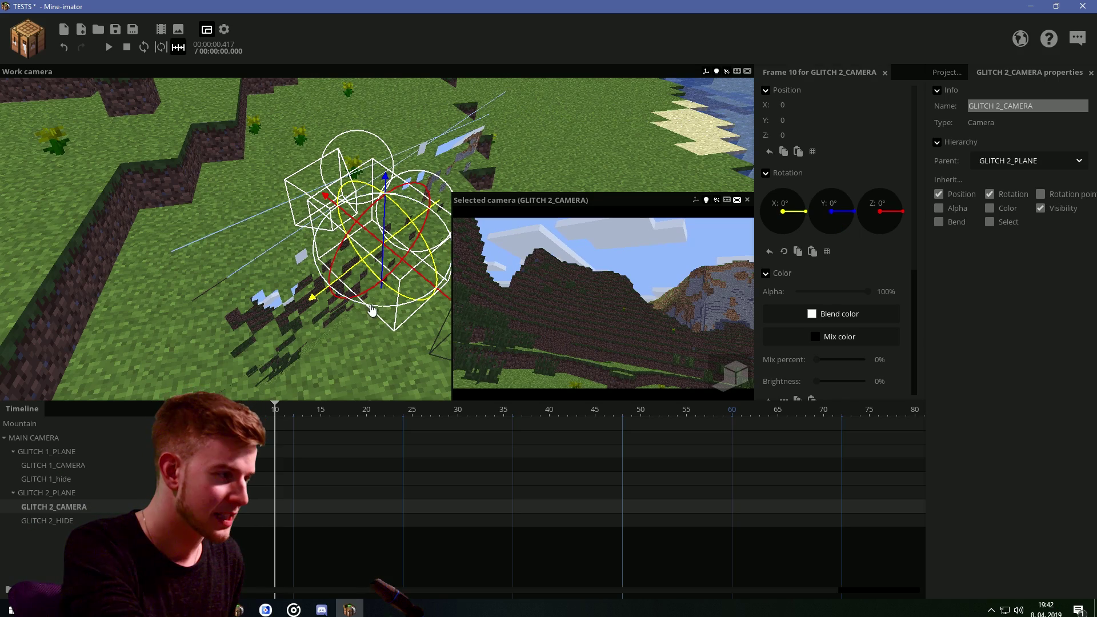
# Step: Rotate GLITCH 2_CAMERA at frame 10 to offset its view, and select MAIN CAMERA
pyautogui.moveTo(372, 307); pyautogui.dragTo(404, 290)
pyautogui.click(95, 439)
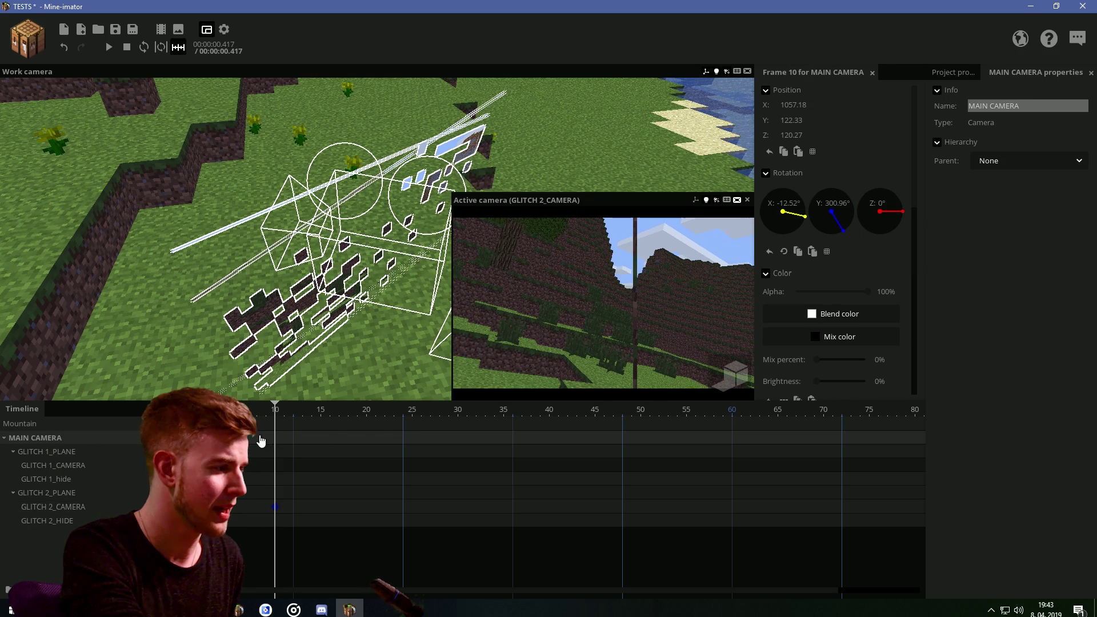